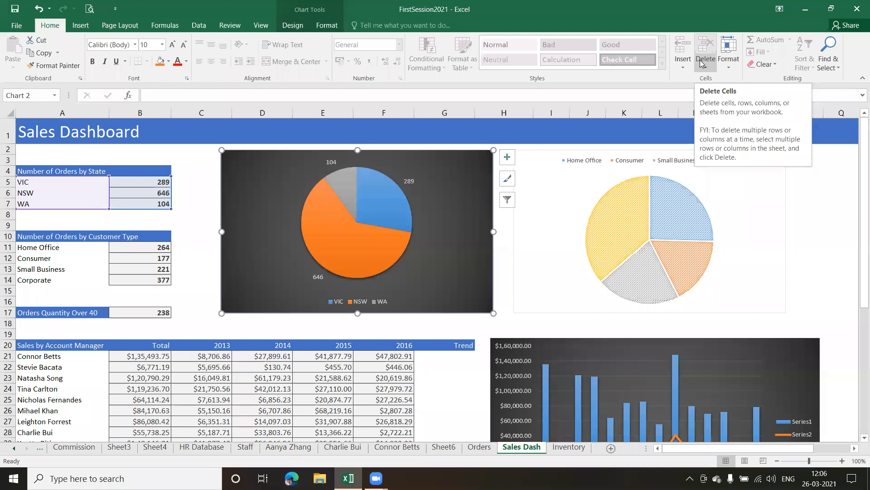
# Step: Apply the quick layout with a title, percentage labels and side legend to the Number of Orders by State pie chart
pyautogui.click(291, 27)
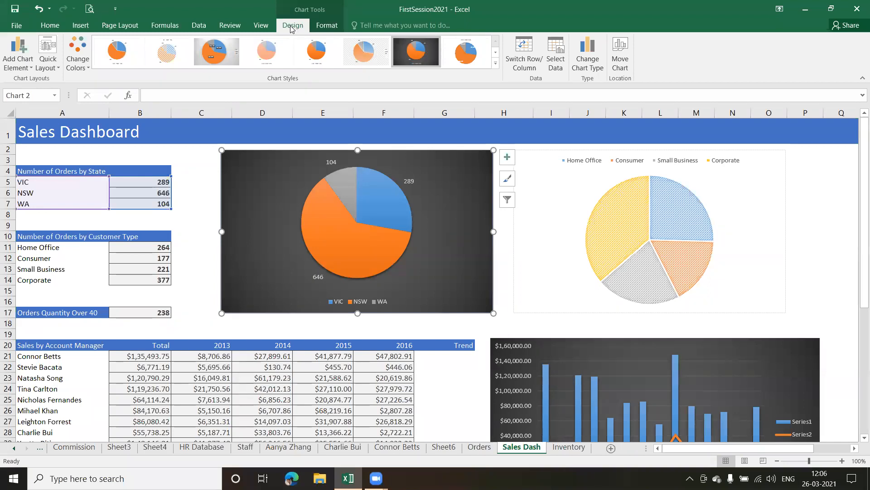
pyautogui.click(59, 66)
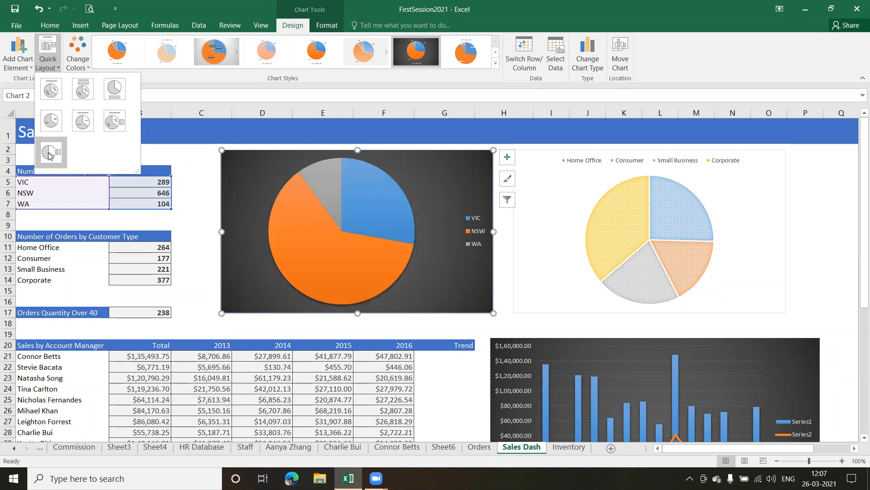
pyautogui.click(113, 125)
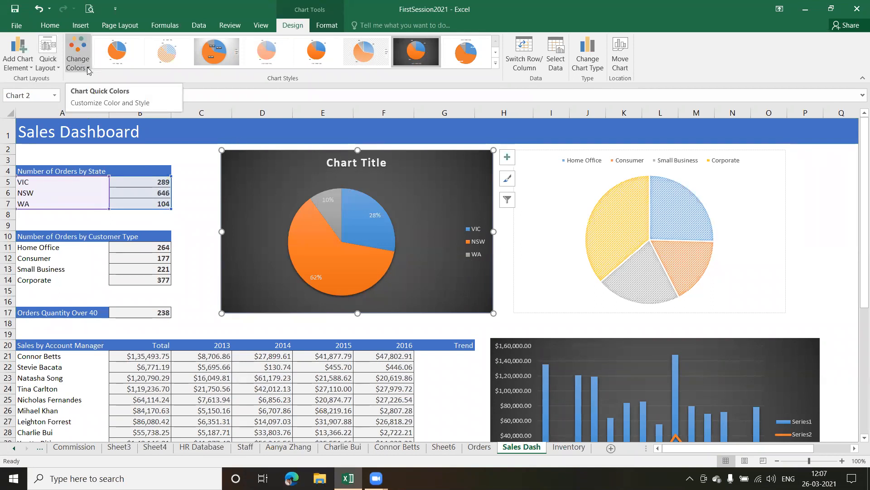
# Step: Recolor the state pie chart with the green, blue and yellow palette and apply the white style with outside state-and-percentage labels
pyautogui.click(78, 59)
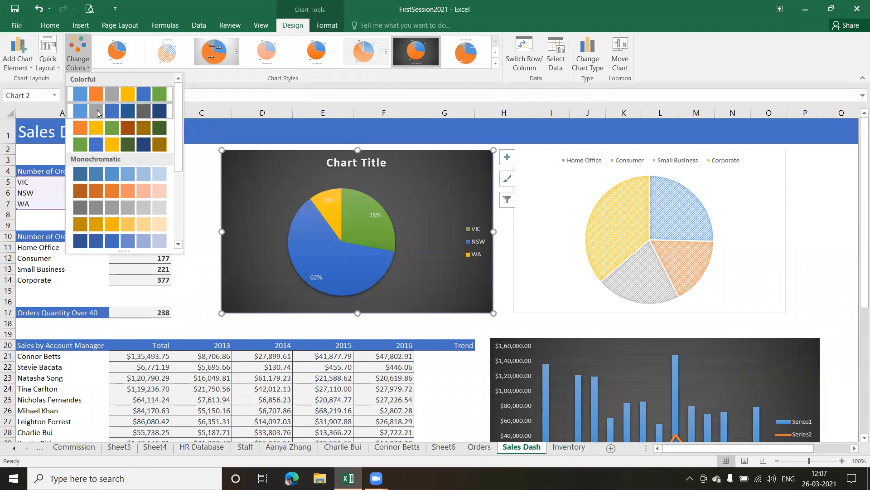
pyautogui.click(95, 145)
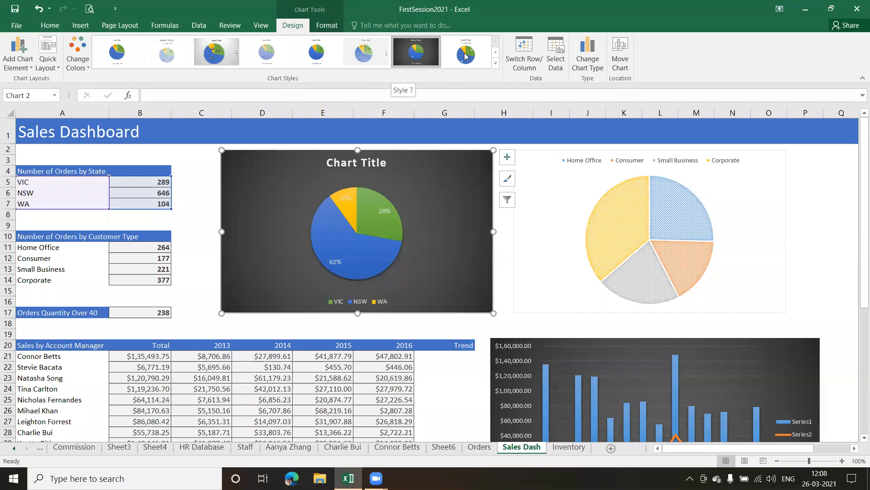
pyautogui.click(497, 53)
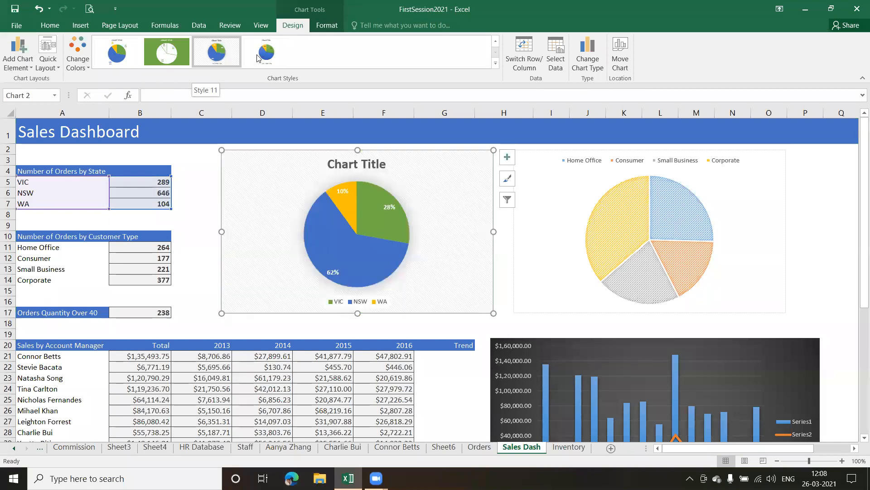
pyautogui.click(109, 56)
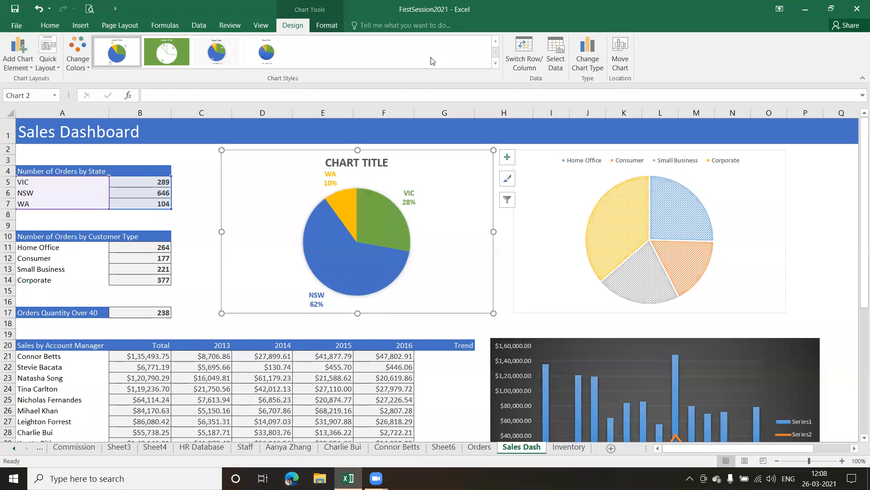
# Step: Convert the state orders pie chart to a Sunburst chart
pyautogui.click(595, 67)
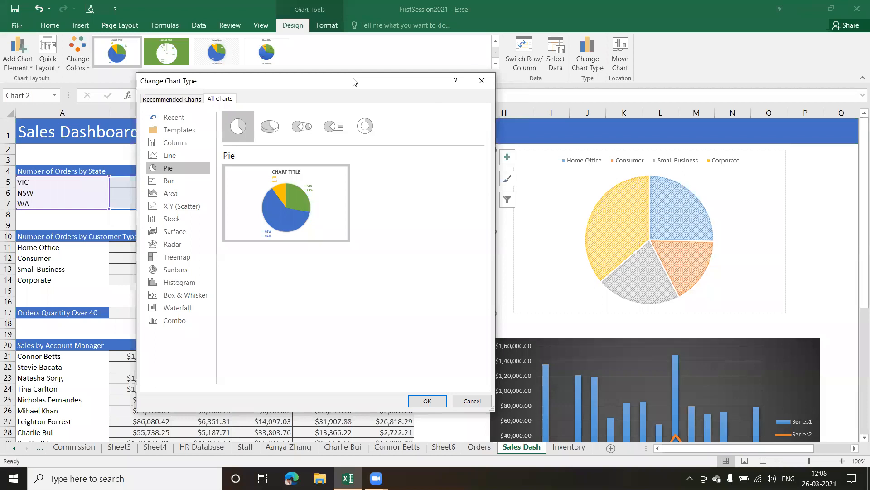
pyautogui.moveTo(355, 82); pyautogui.dragTo(673, 42)
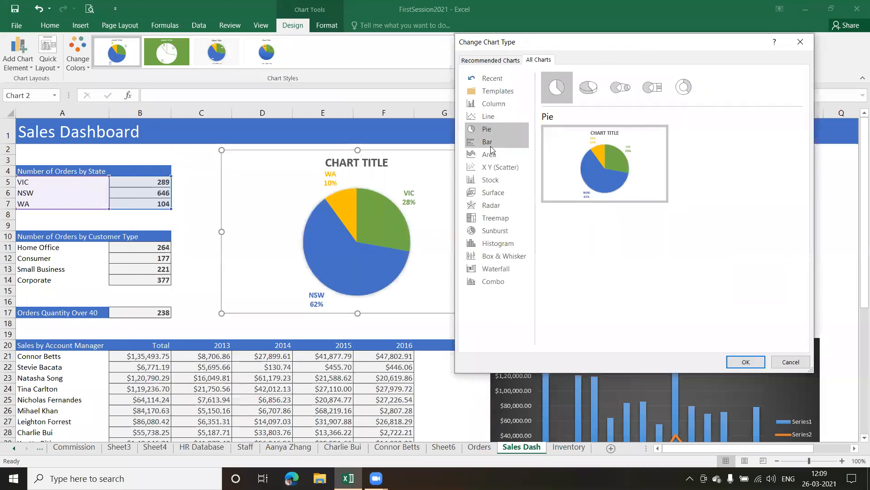
pyautogui.click(489, 234)
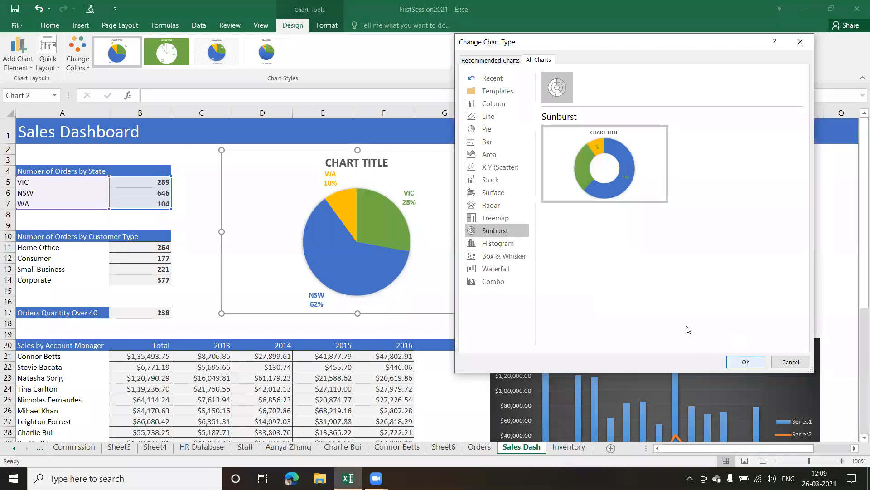
pyautogui.click(494, 131)
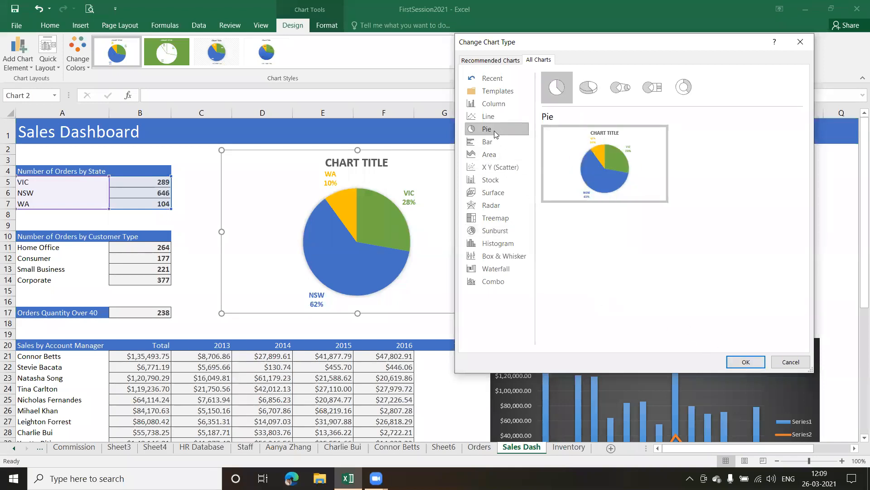
pyautogui.click(589, 86)
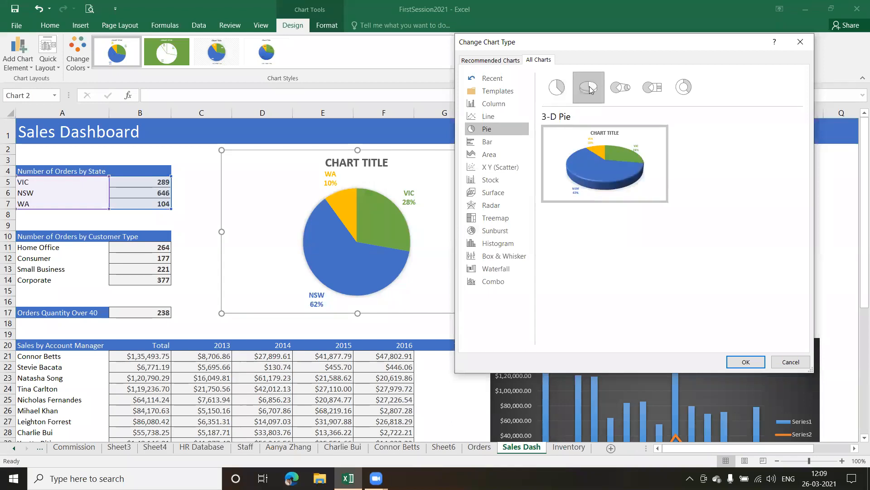
pyautogui.moveTo(609, 168)
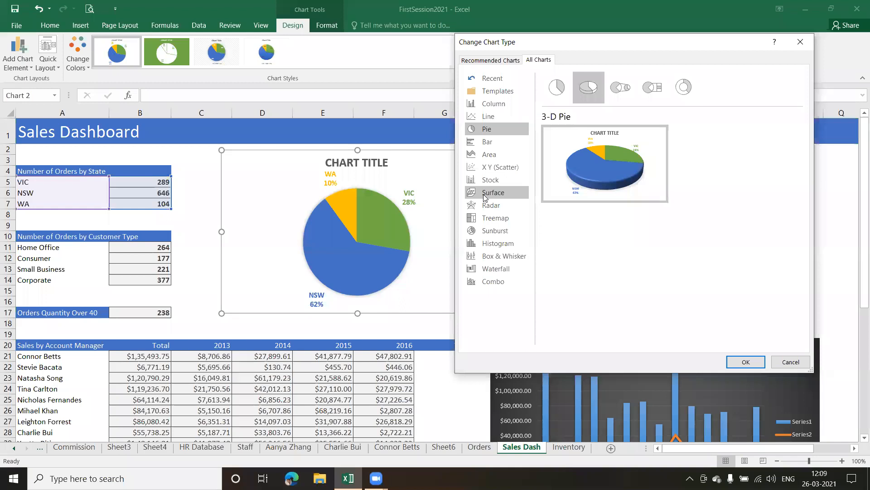
pyautogui.click(494, 231)
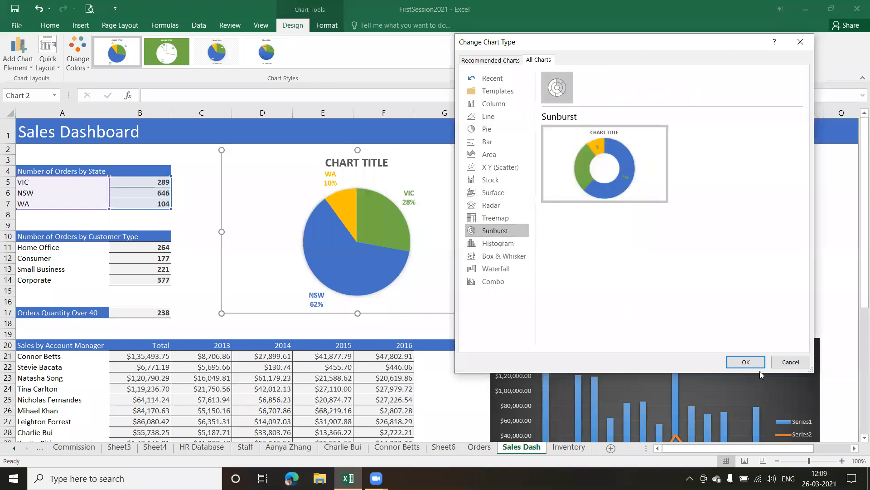
pyautogui.click(745, 362)
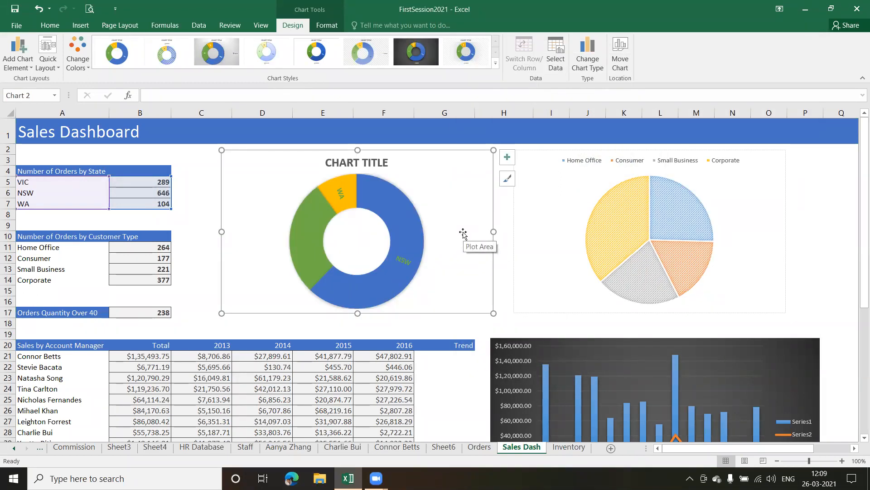
# Step: Try the dark chart style on the sunburst chart, and settle on the hatched style with the legend above the ring
pyautogui.click(413, 55)
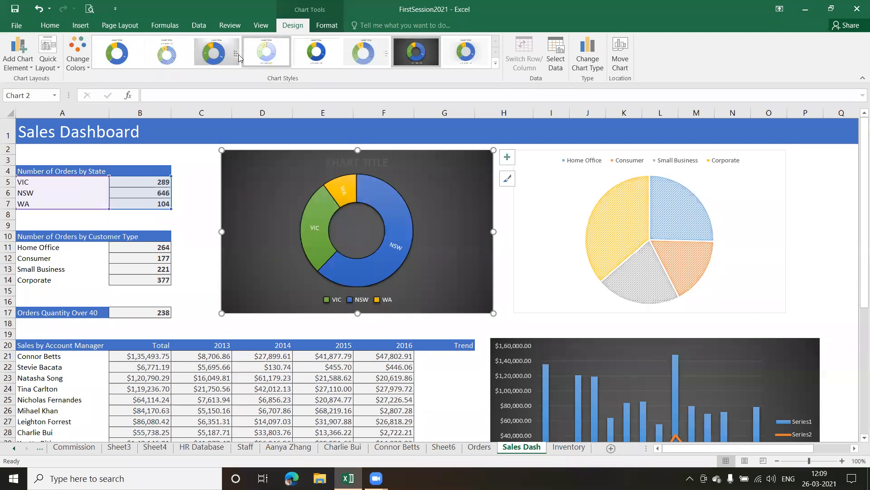
pyautogui.click(265, 57)
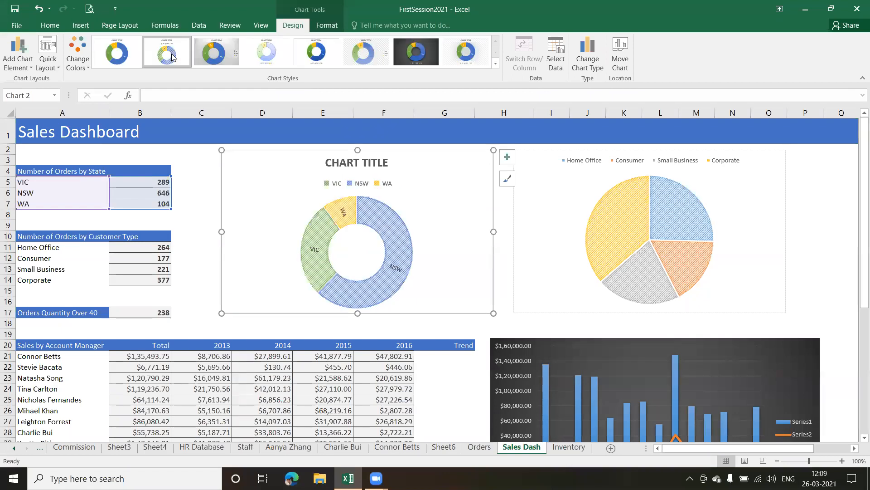
pyautogui.click(172, 55)
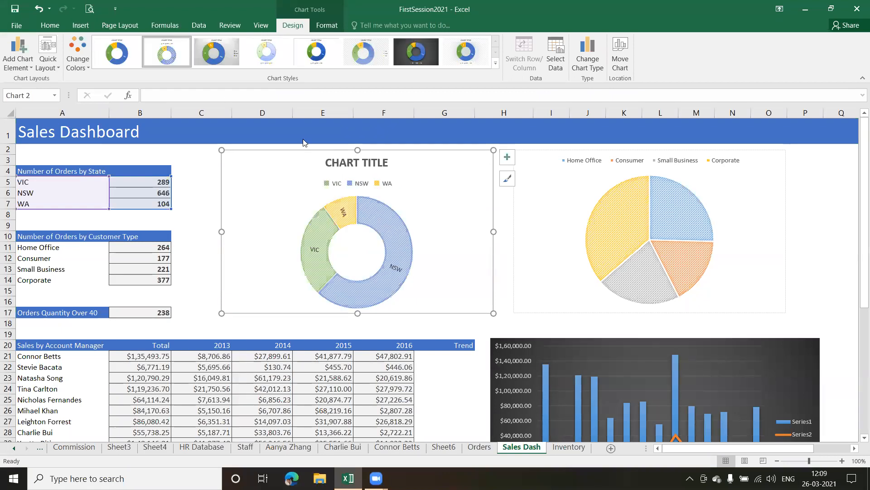
# Step: Delete the sunburst chart's title and undo the accidental removal of the whole chart
pyautogui.click(368, 164)
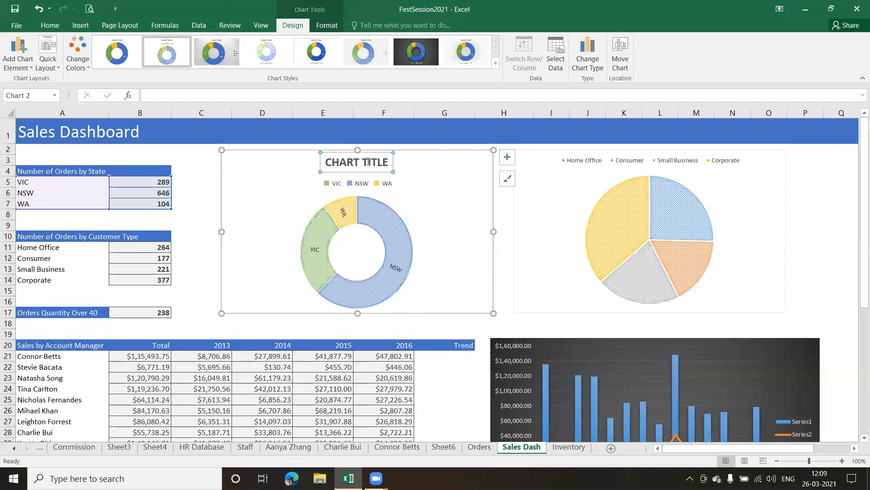
pyautogui.press('Delete')
pyautogui.press('Escape')
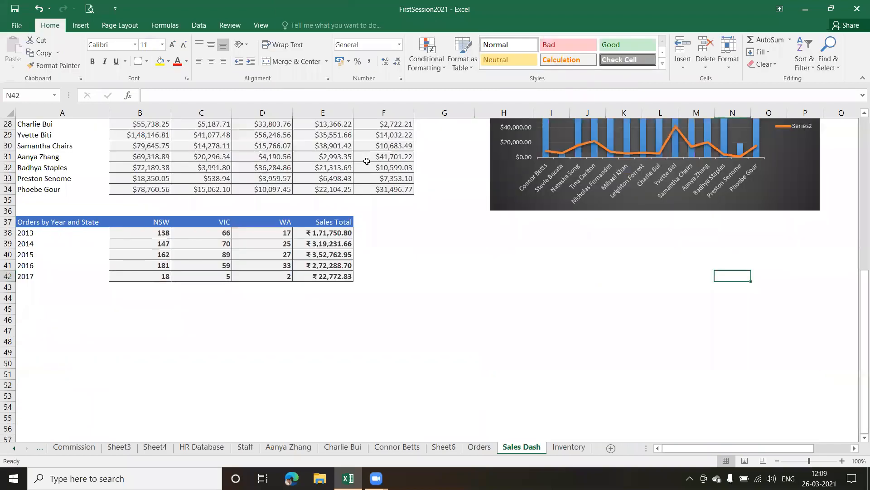
pyautogui.moveTo(857, 294); pyautogui.dragTo(857, 149)
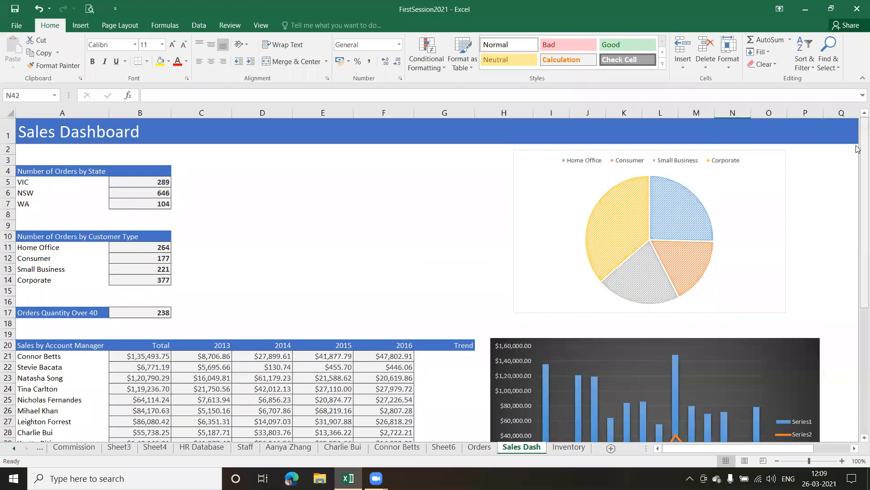
pyautogui.hotkey('ctrl', 'z')
pyautogui.hotkey('ctrl', 'z')
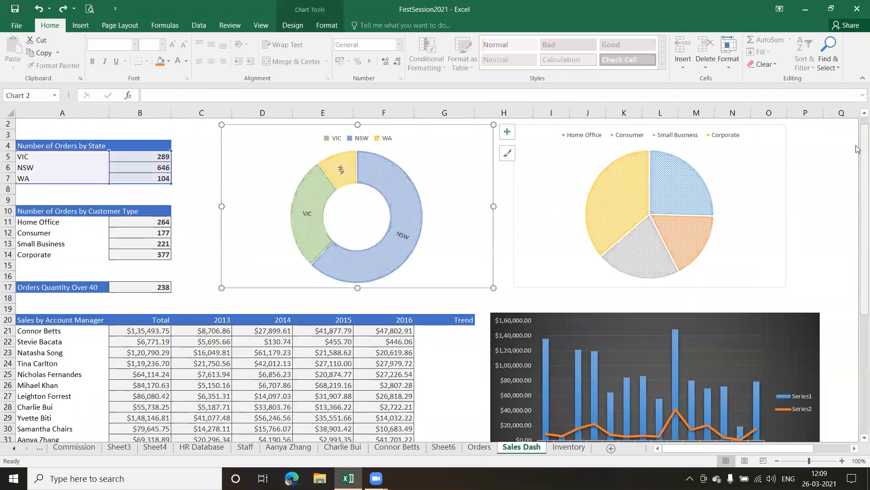
# Step: Add the Chart Title element back to the sunburst chart
pyautogui.click(452, 156)
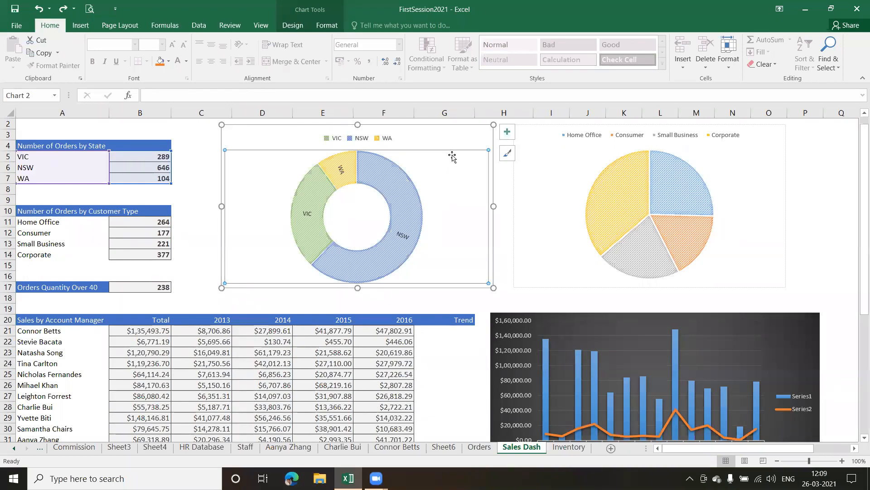
pyautogui.click(450, 131)
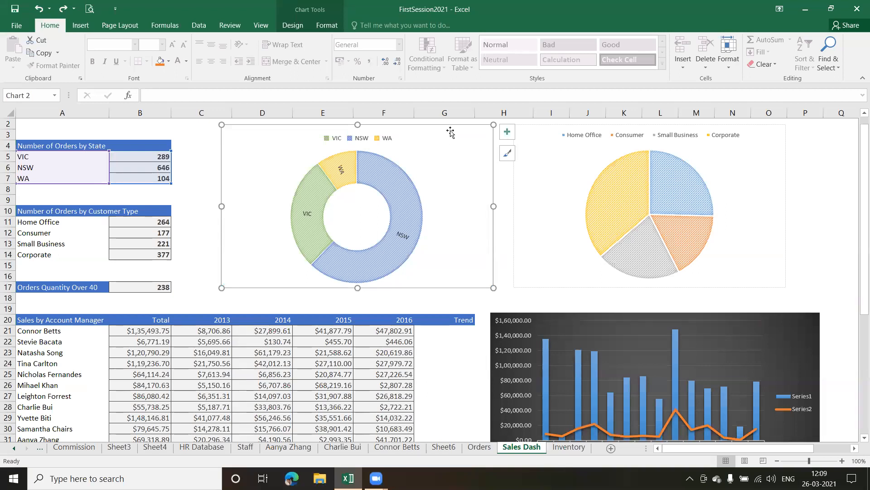
pyautogui.click(510, 135)
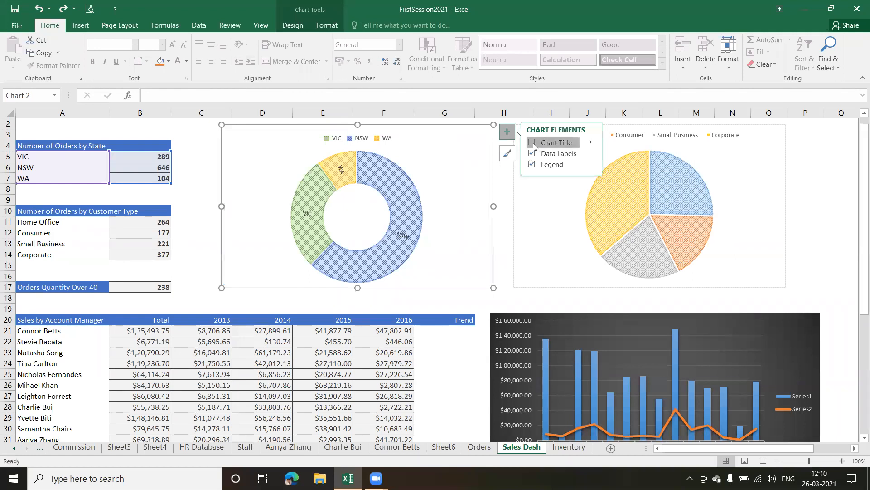
pyautogui.click(533, 143)
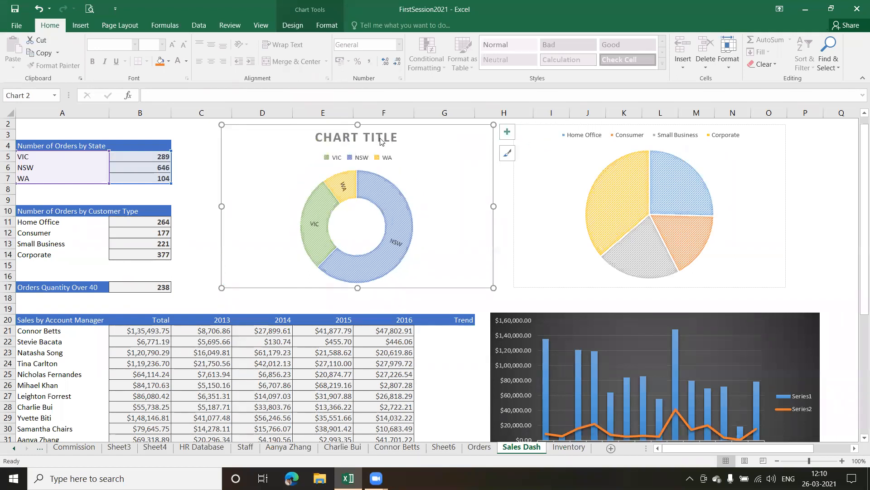
# Step: Replace the sunburst chart's placeholder title with "NUMBER OF ORDERS BY STATE"
pyautogui.click(380, 137)
pyautogui.click(381, 137)
pyautogui.press('BackSpace')
pyautogui.press('BackSpace')
pyautogui.press('BackSpace')
pyautogui.press('BackSpace')
pyautogui.press('BackSpace')
pyautogui.press('BackSpace')
pyautogui.press('BackSpace')
pyautogui.press('BackSpace')
pyautogui.press('BackSpace')
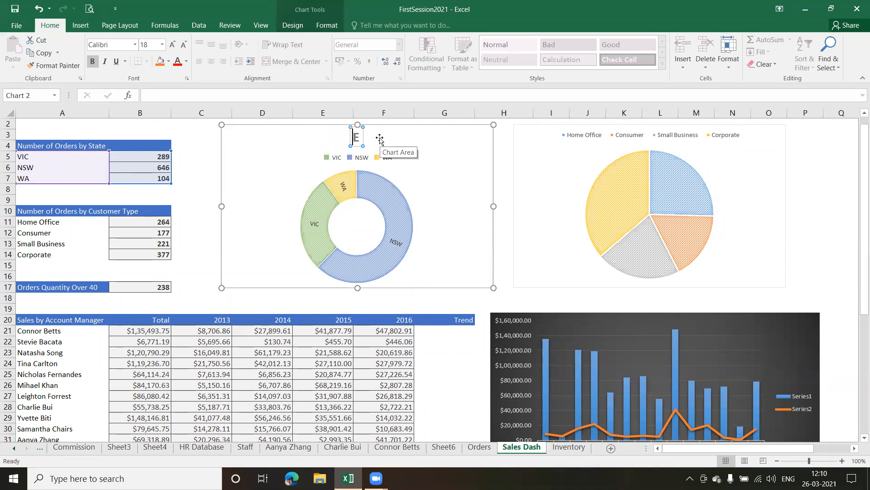
pyautogui.press('Delete')
pyautogui.write('NUMBER OF')
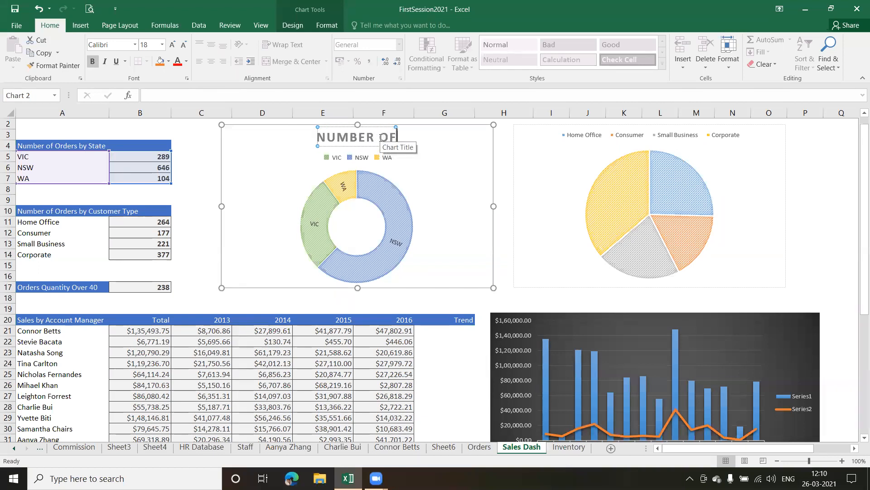
pyautogui.write(' ORDE')
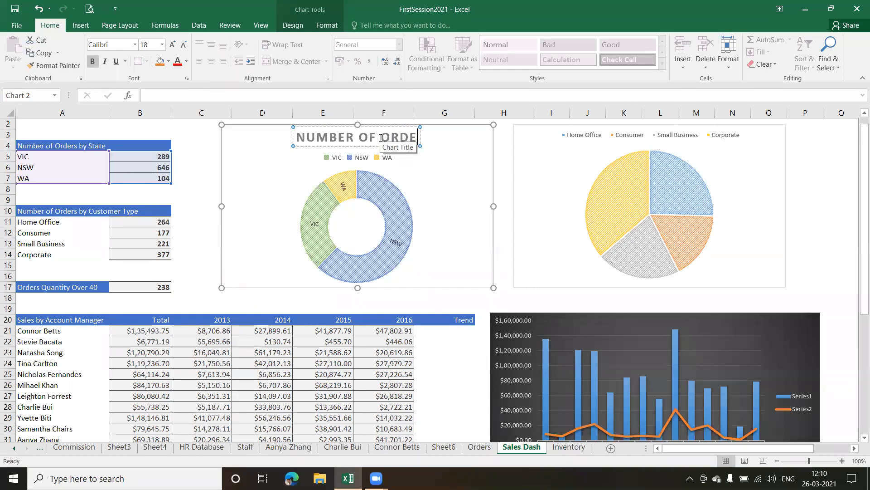
pyautogui.write('RS BY STATE')
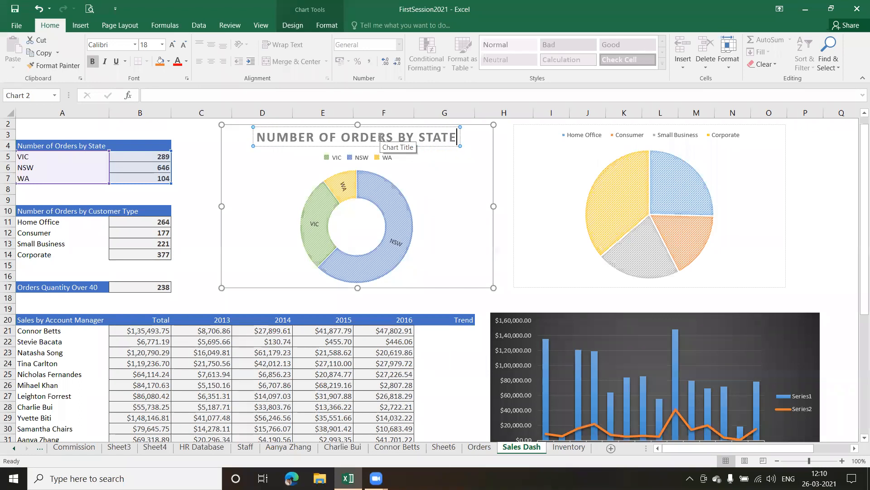
pyautogui.click(460, 178)
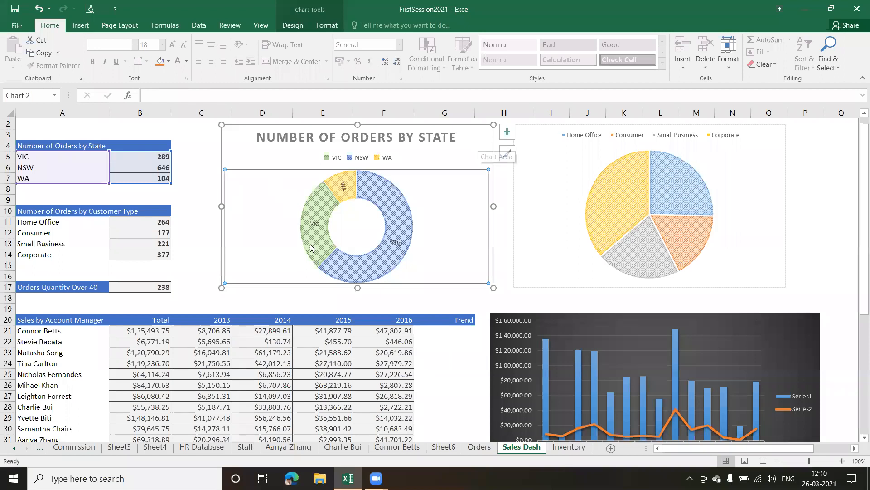
pyautogui.click(229, 153)
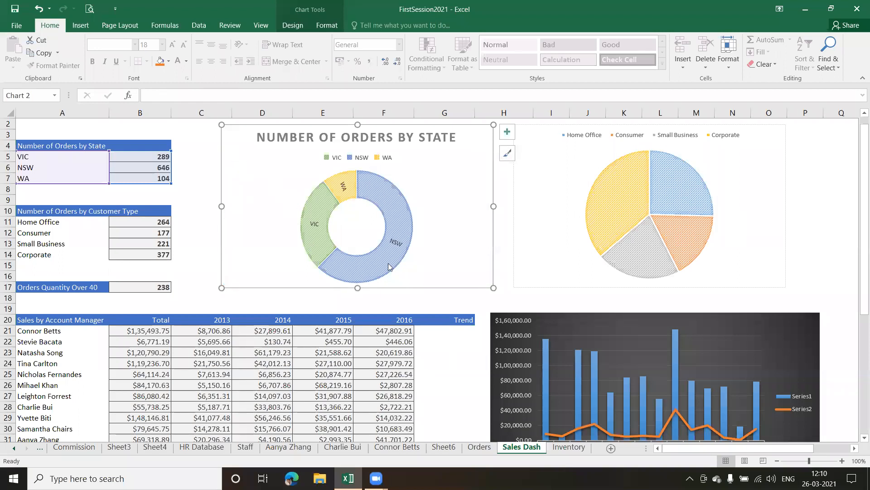
pyautogui.moveTo(375, 277)
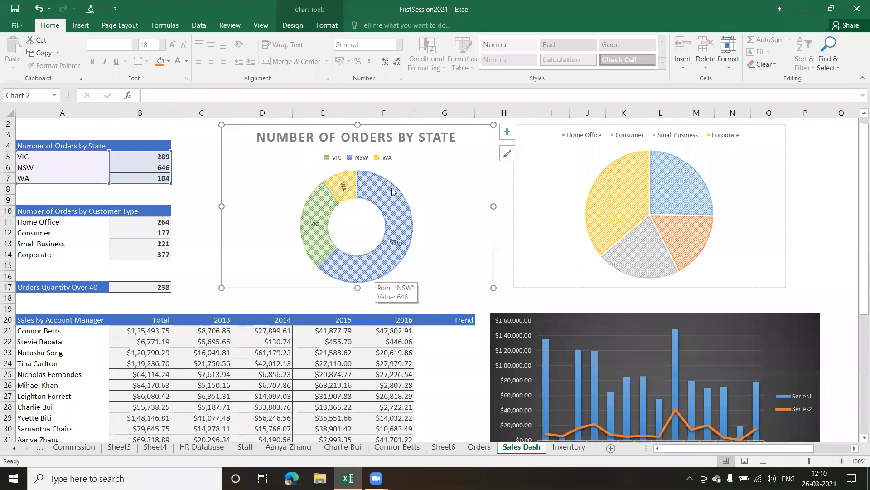
pyautogui.click(402, 200)
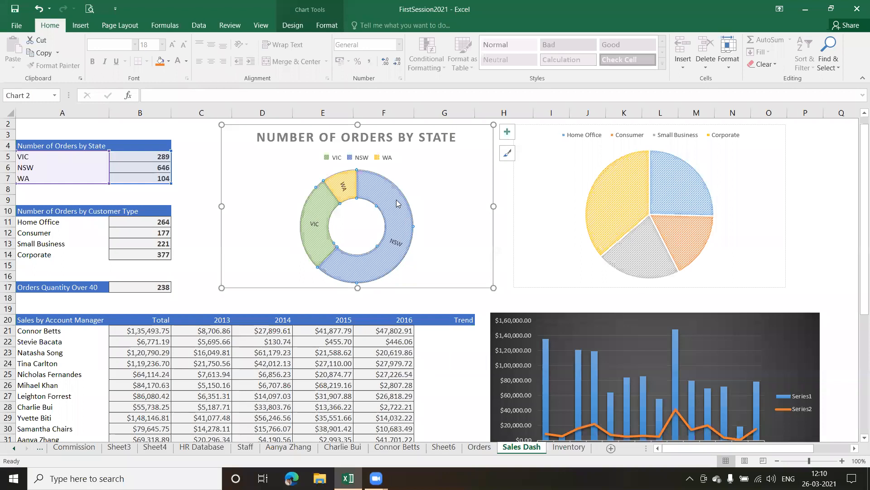
pyautogui.moveTo(400, 213)
pyautogui.press('Escape')
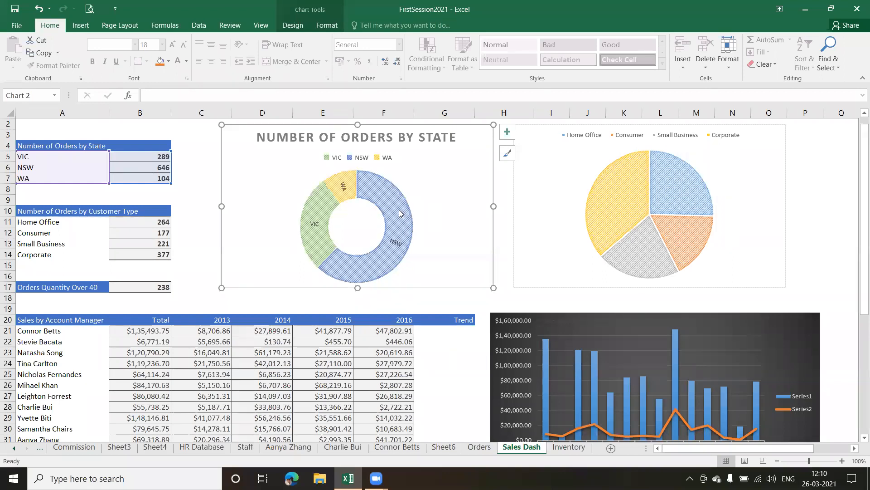
# Step: Change the state orders sunburst chart to a 3-D Pie chart
pyautogui.click(399, 210)
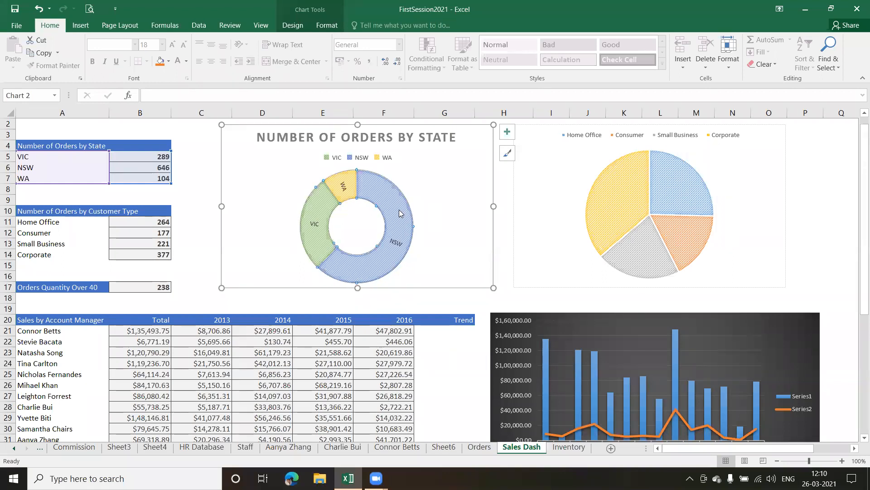
pyautogui.click(481, 153)
pyautogui.click(317, 26)
pyautogui.click(285, 24)
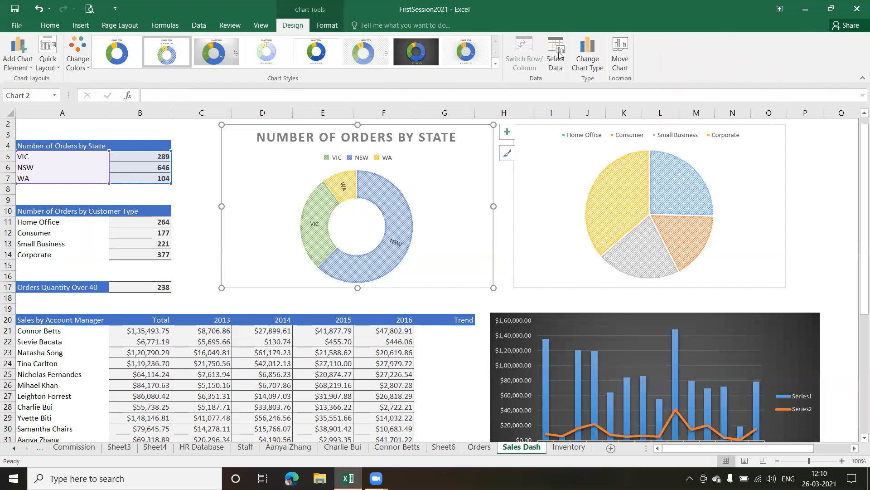
pyautogui.click(589, 55)
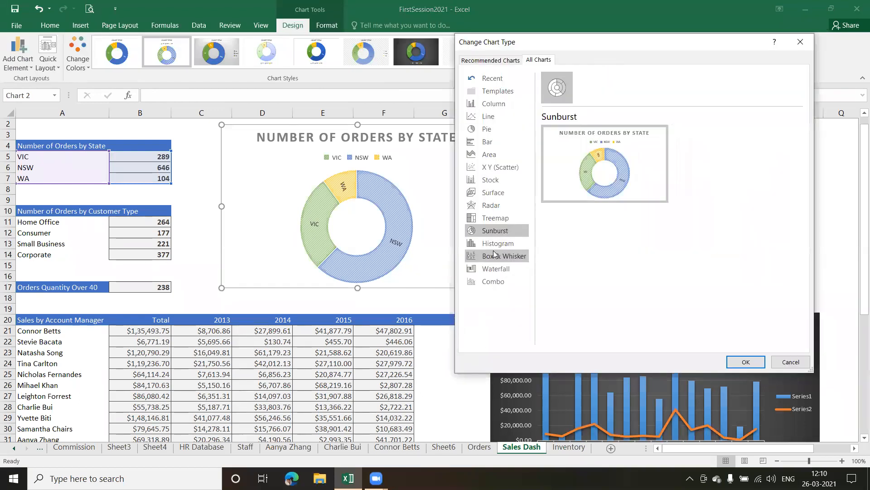
pyautogui.click(488, 130)
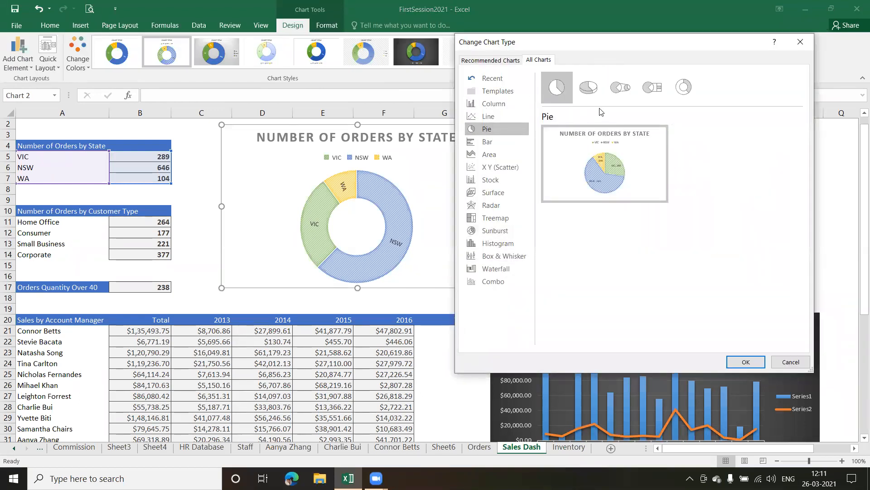
pyautogui.click(588, 87)
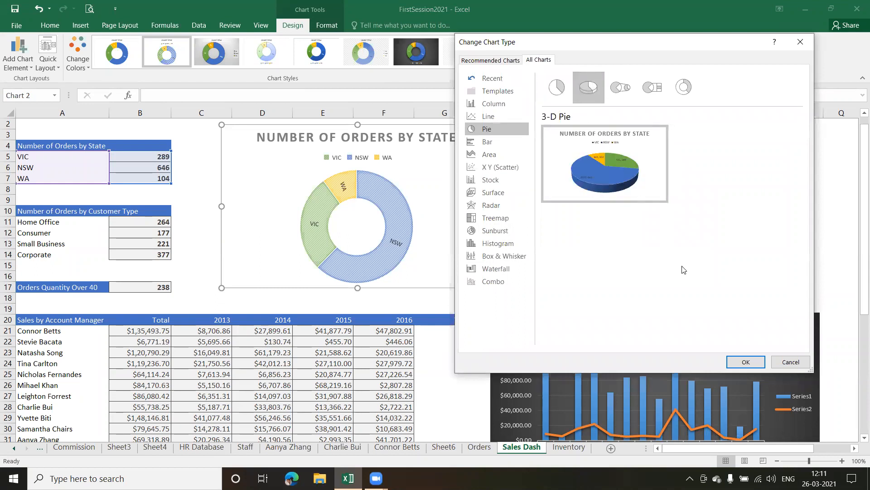
pyautogui.click(745, 362)
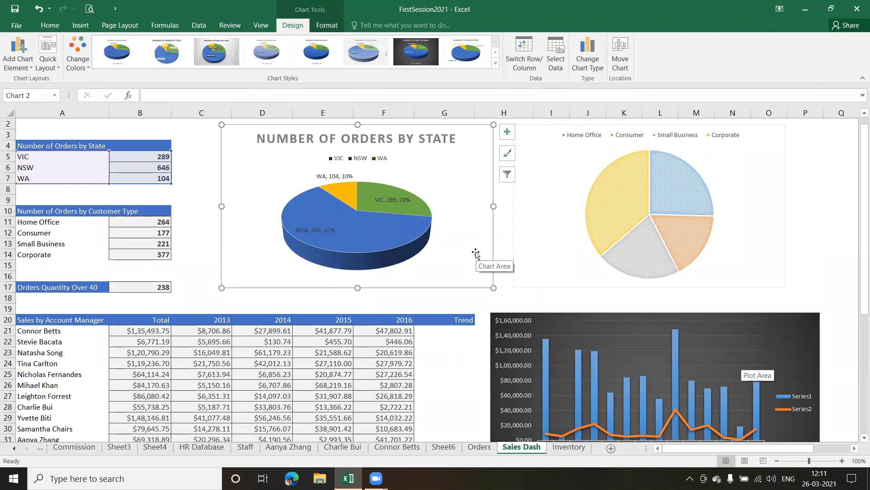
# Step: Try a light orange fill on only the WA slice of the 3-D pie, and settle on a darker gold fill
pyautogui.click(340, 191)
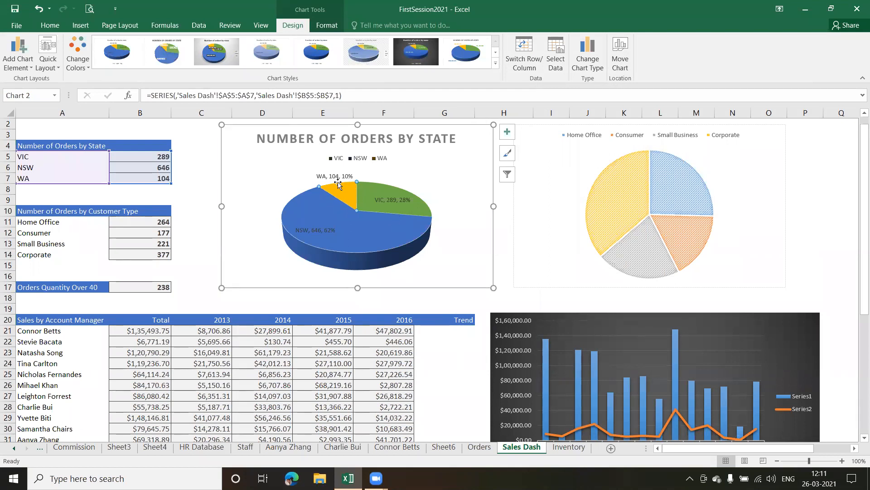
pyautogui.moveTo(341, 190)
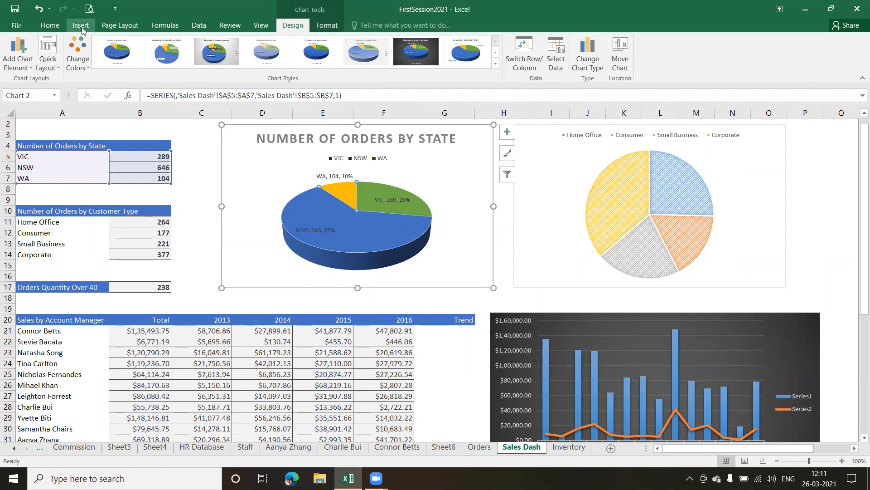
pyautogui.click(50, 26)
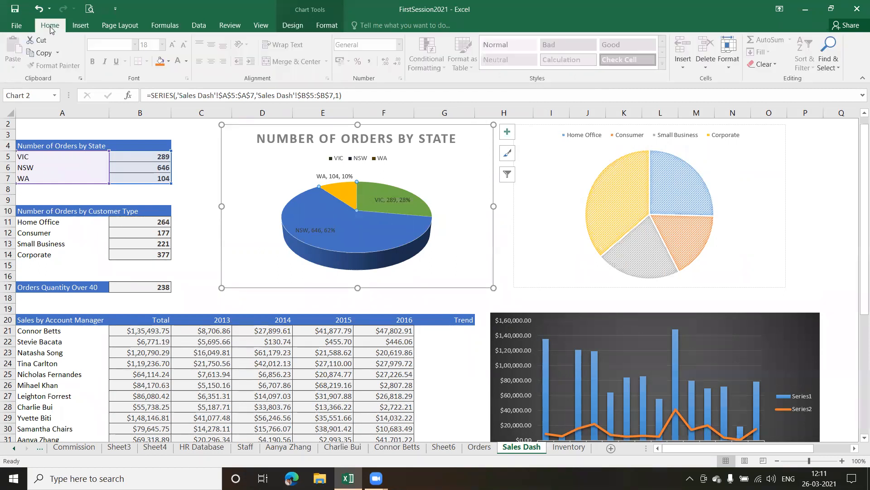
pyautogui.click(168, 65)
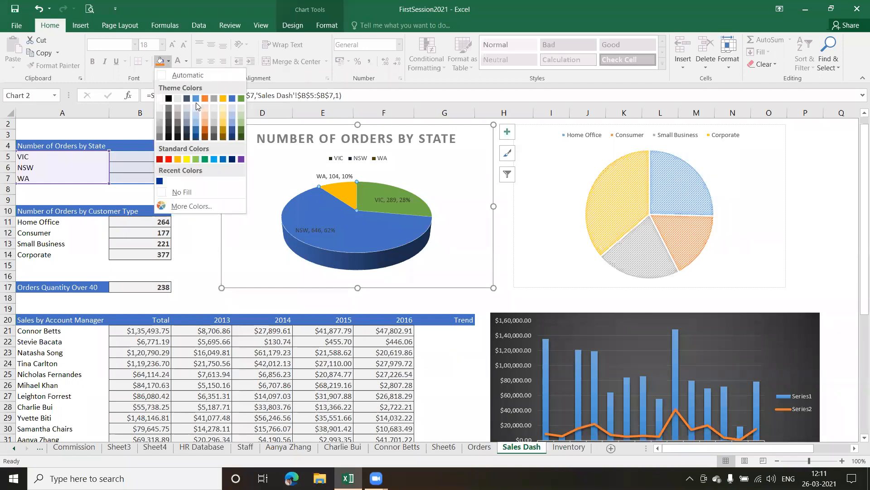
pyautogui.click(205, 124)
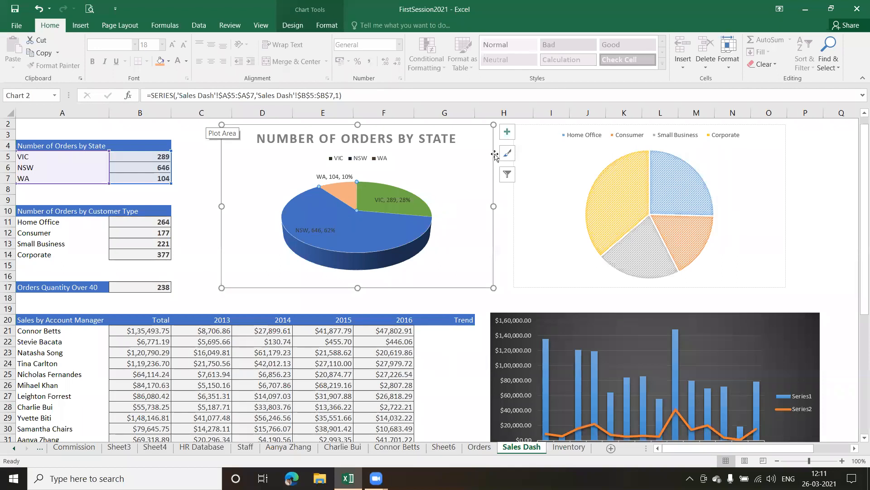
pyautogui.click(332, 28)
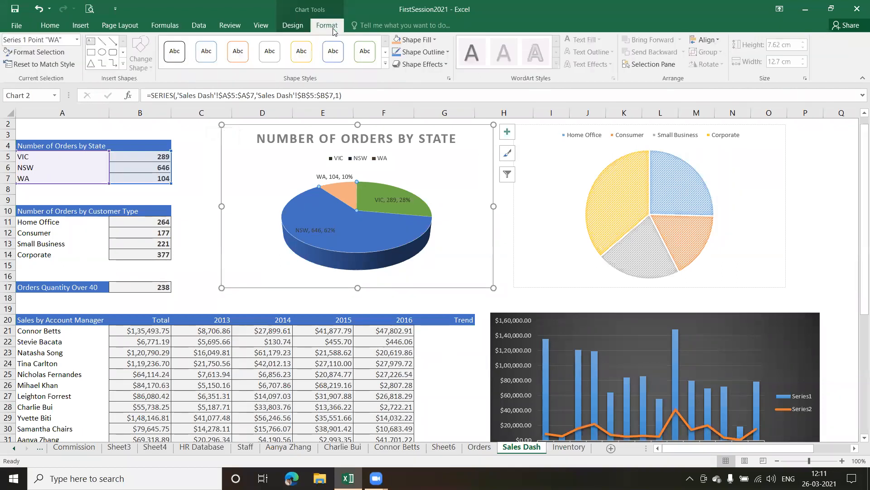
pyautogui.click(433, 41)
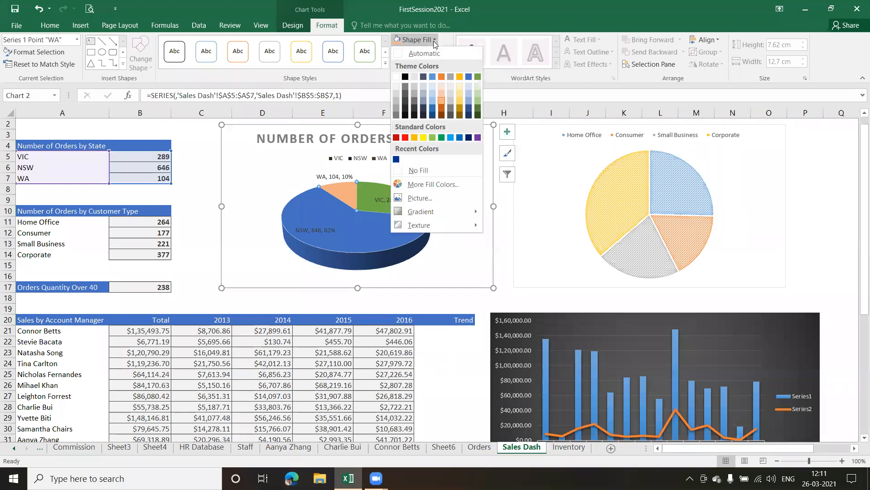
pyautogui.click(460, 110)
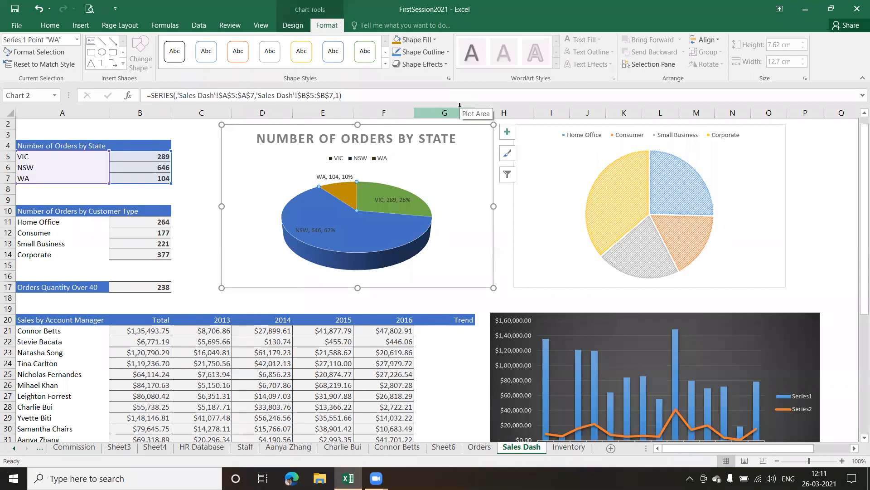
pyautogui.click(478, 174)
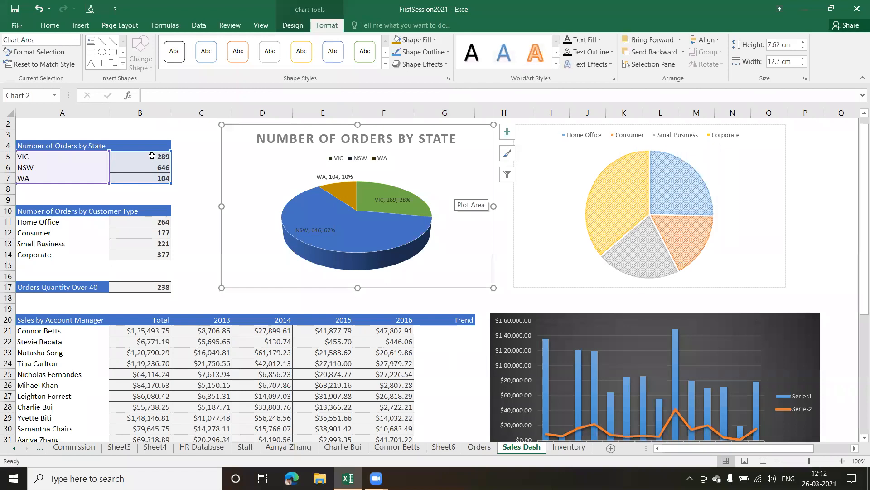
# Step: Filter the state orders pie chart so that it includes only the NSW and WA categories
pyautogui.click(506, 179)
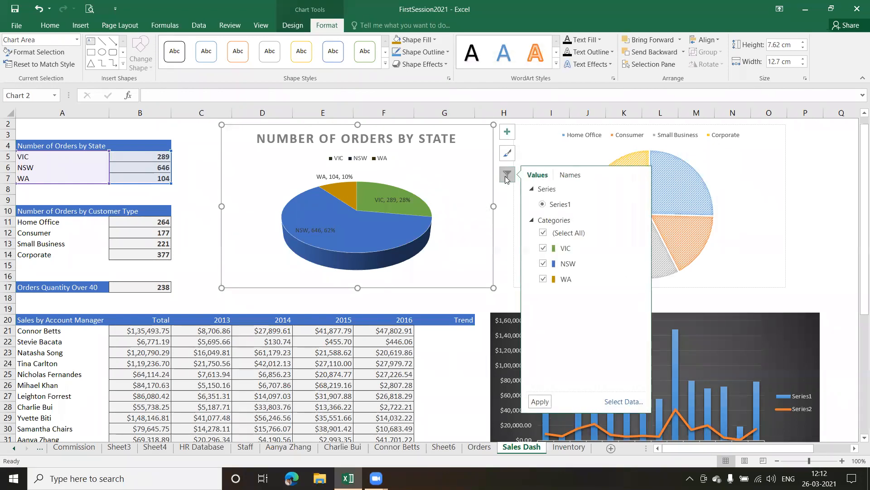
pyautogui.click(543, 248)
pyautogui.click(543, 233)
pyautogui.click(542, 234)
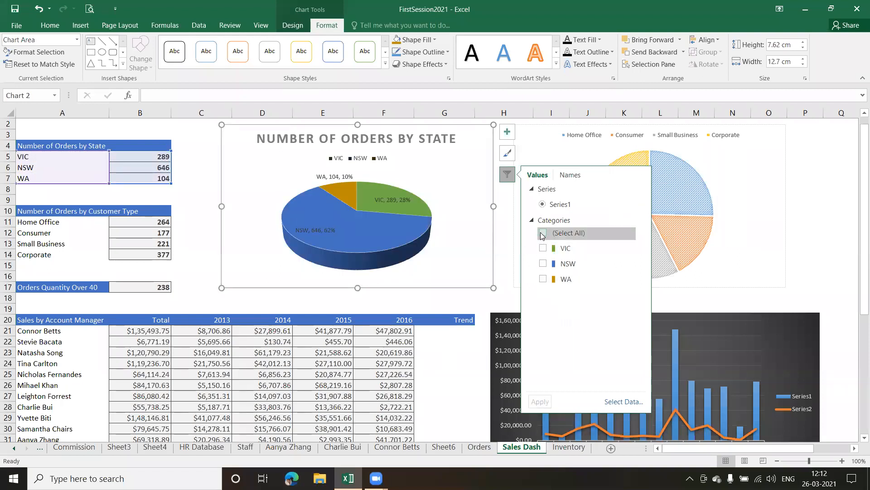
pyautogui.click(543, 264)
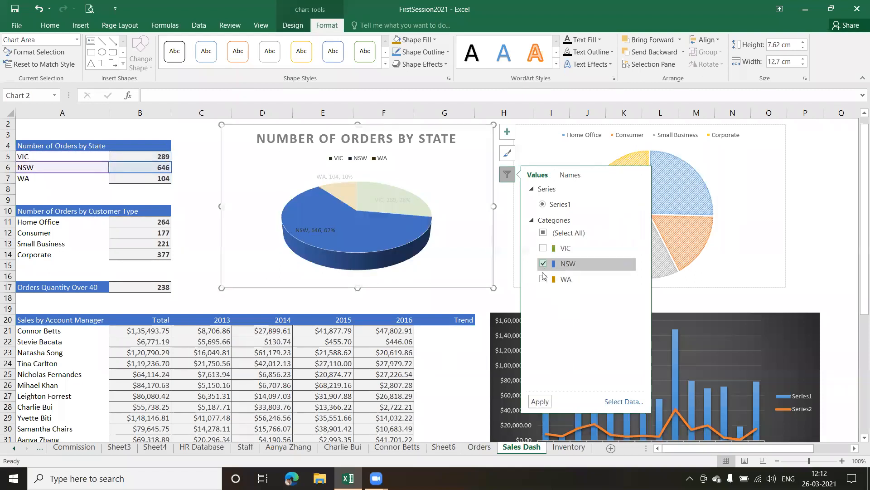
pyautogui.click(543, 279)
pyautogui.click(540, 402)
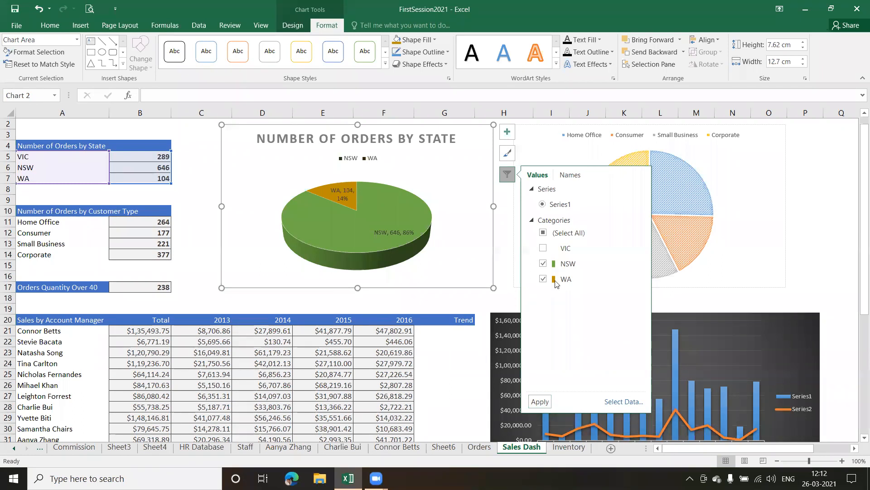
# Step: Include VIC in the state orders pie chart again through the chart filter
pyautogui.click(542, 249)
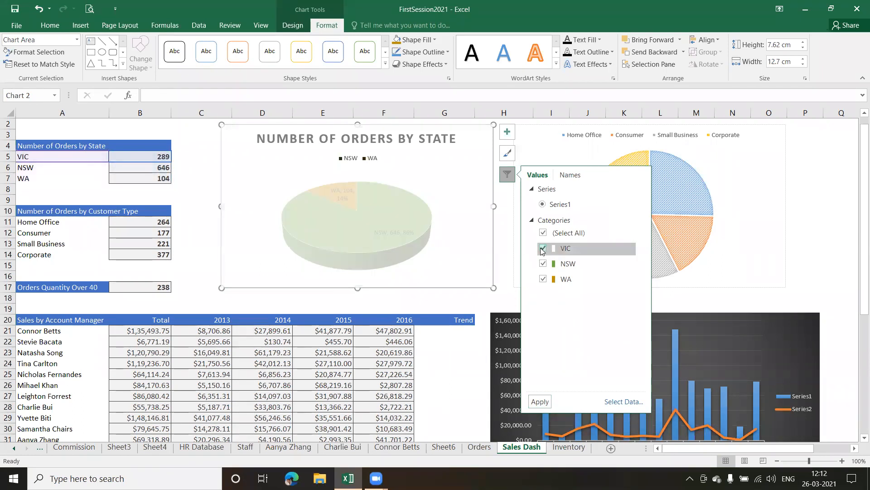
pyautogui.click(540, 402)
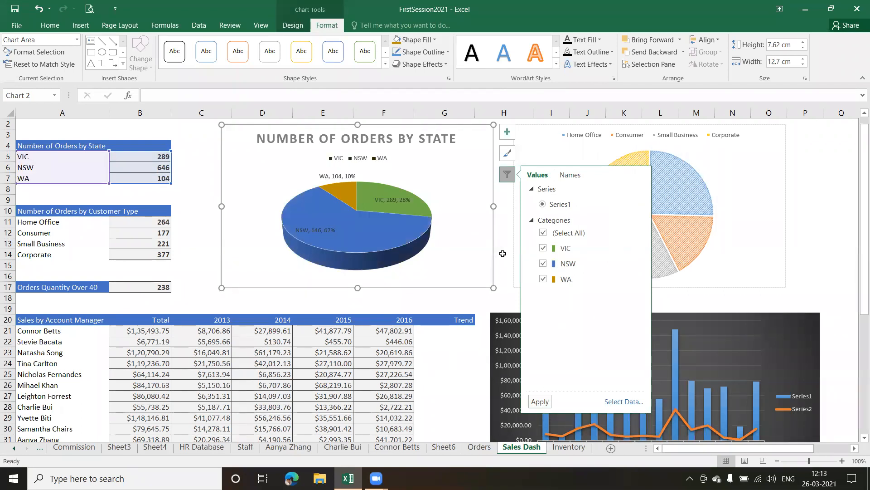
pyautogui.click(508, 174)
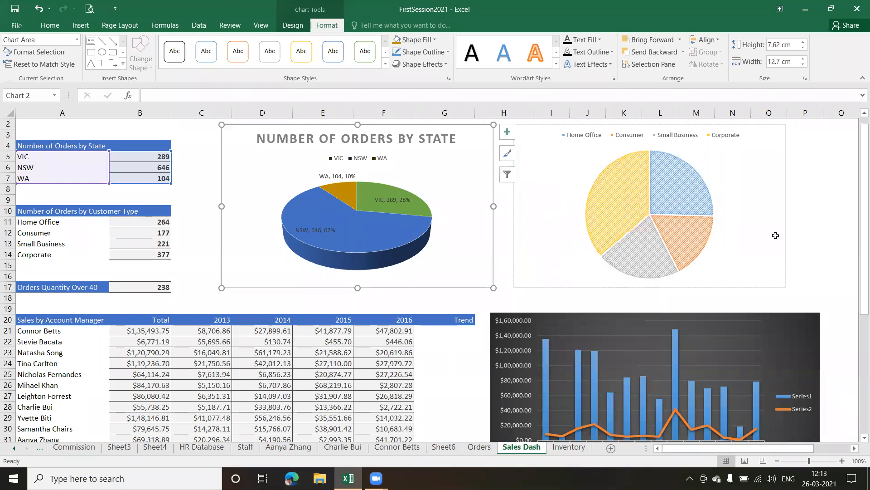
# Step: In the account manager sales chart's data source, name Series1 from the Total header in cell B20
pyautogui.click(826, 226)
pyautogui.moveTo(861, 211); pyautogui.dragTo(803, 201)
pyautogui.click(802, 201)
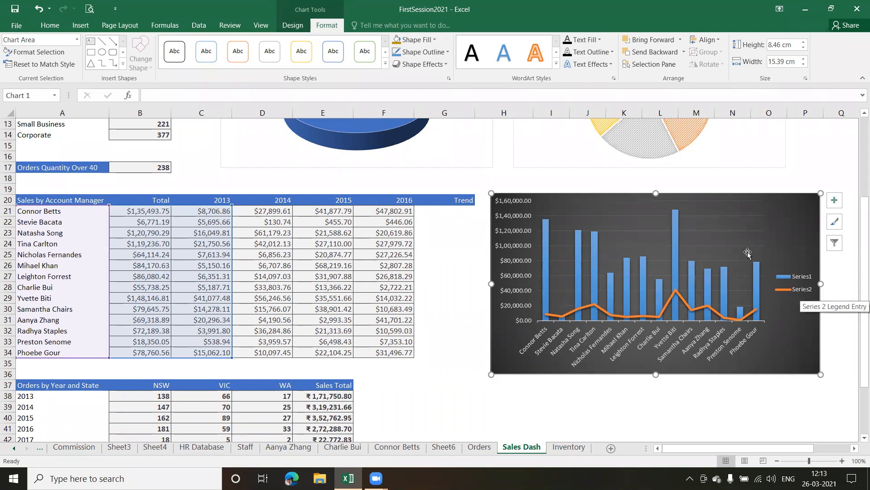
pyautogui.click(292, 26)
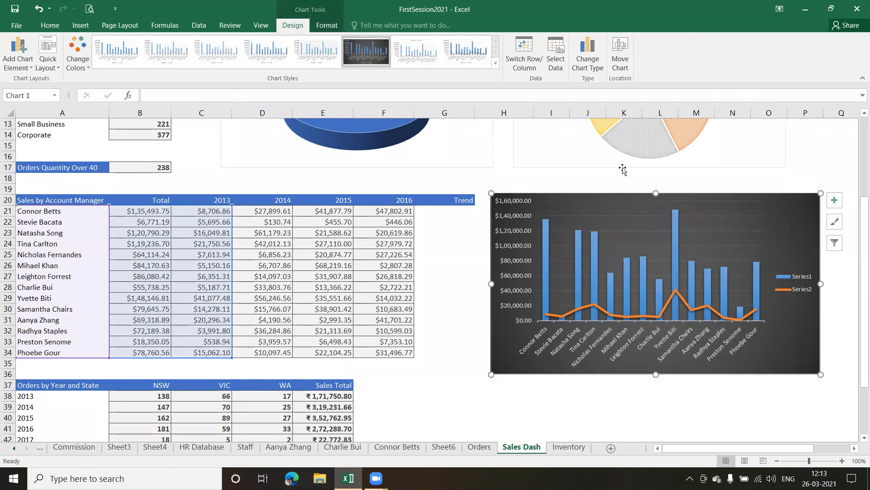
pyautogui.click(557, 51)
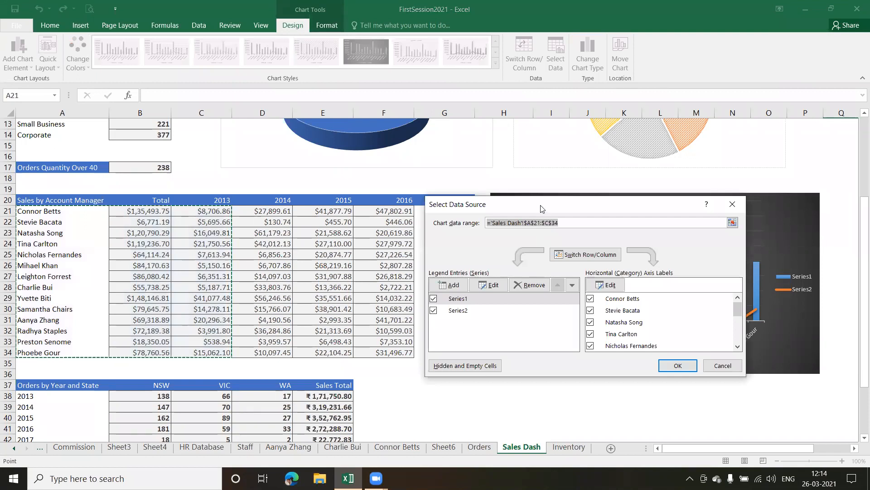
pyautogui.moveTo(531, 209); pyautogui.dragTo(328, 147)
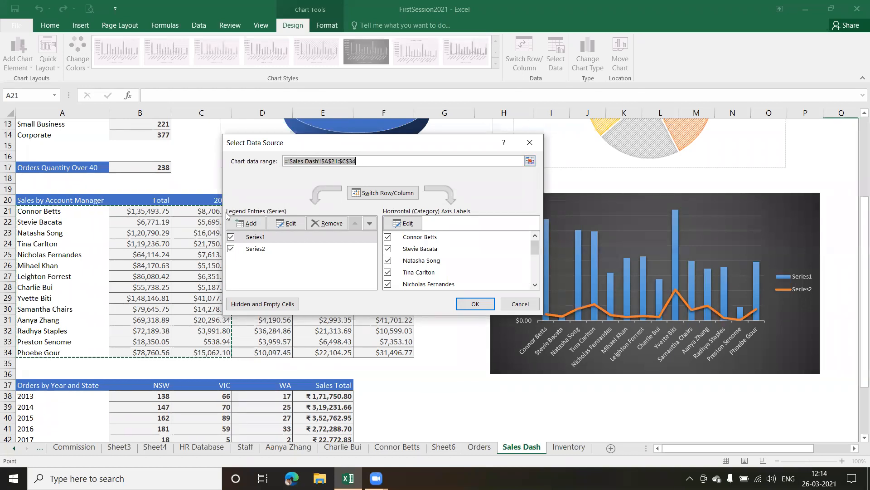
pyautogui.click(258, 241)
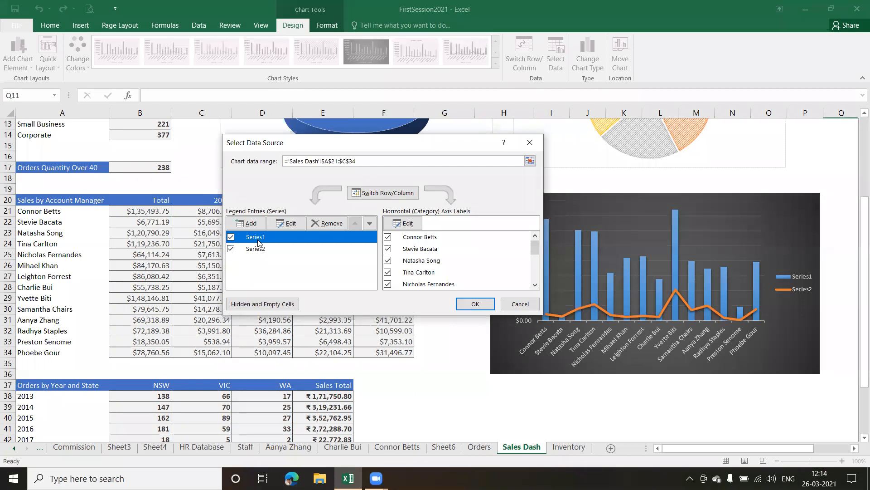
pyautogui.click(290, 222)
pyautogui.click(538, 279)
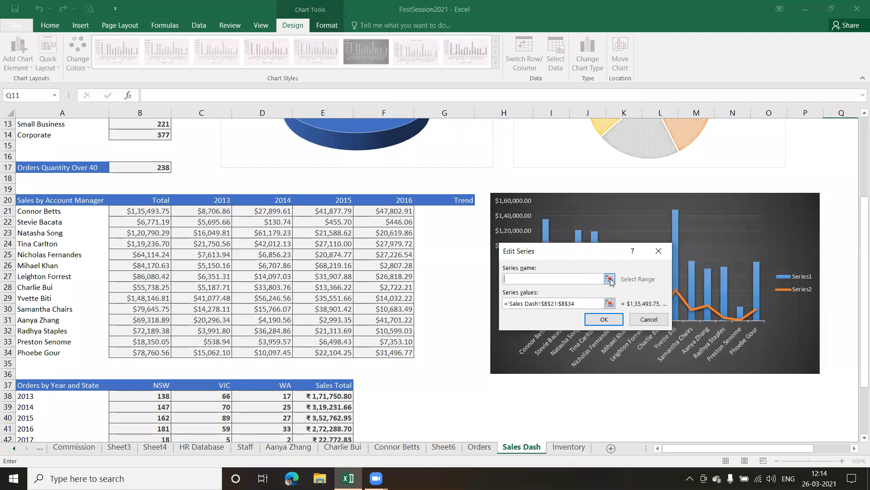
pyautogui.click(157, 202)
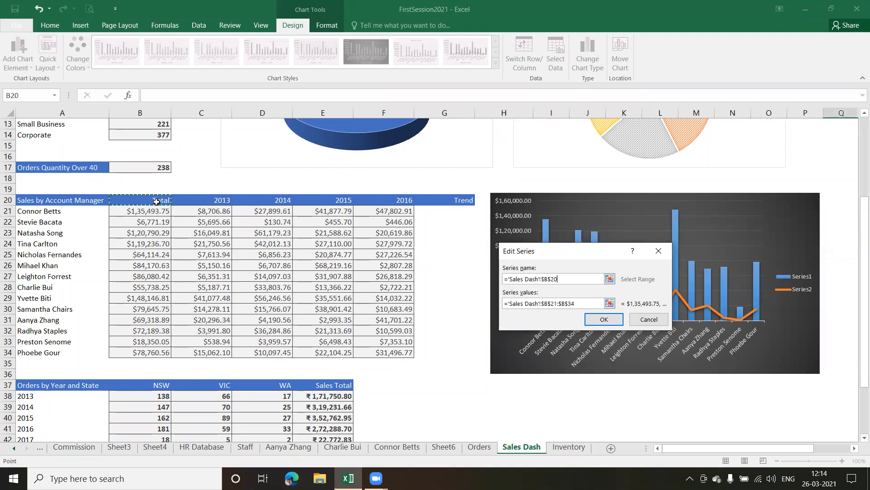
pyautogui.click(613, 320)
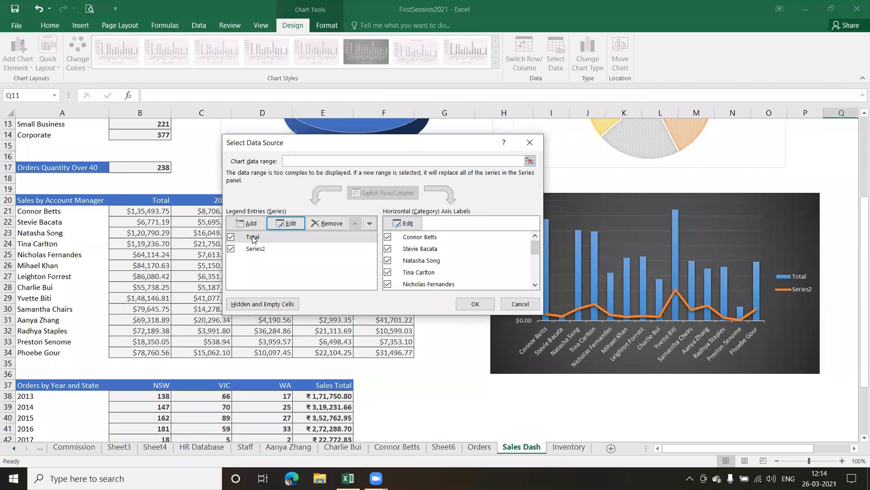
# Step: Name Series2 from the 2013 header in cell C20 and apply the data source changes
pyautogui.click(259, 252)
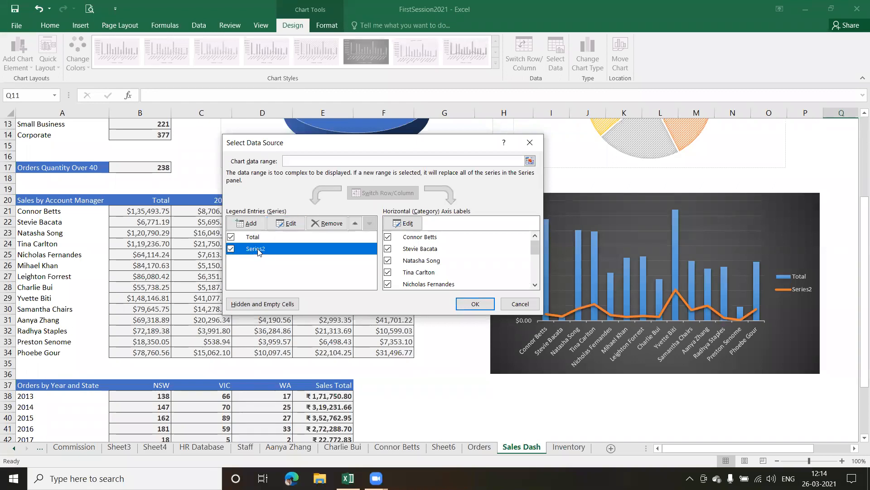
pyautogui.click(290, 223)
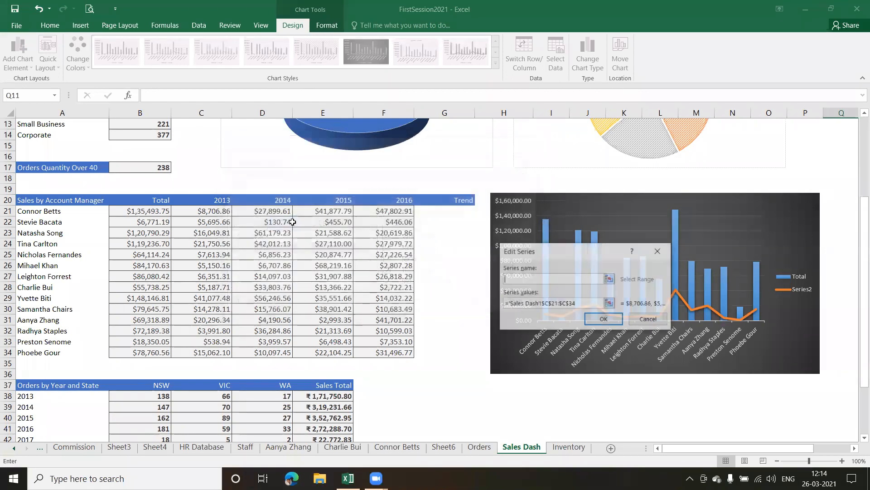
pyautogui.click(211, 202)
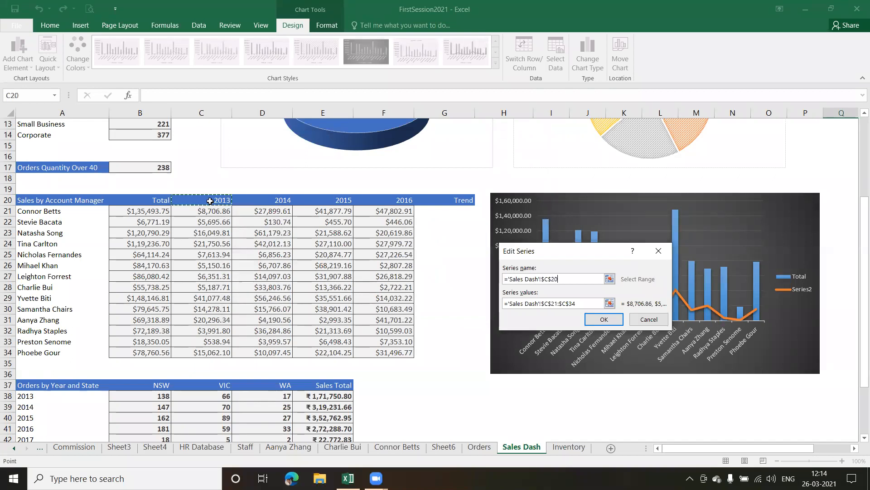
pyautogui.click(607, 318)
pyautogui.click(483, 305)
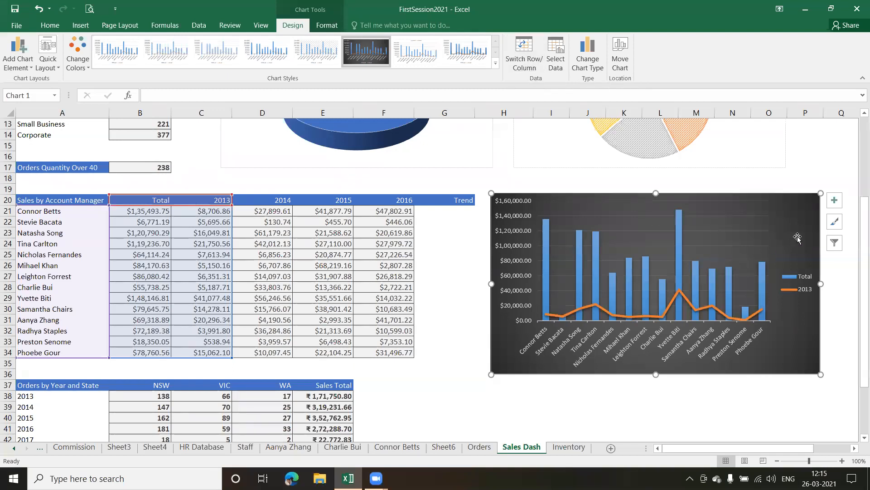
# Step: Change the account manager sales chart from a combination chart to a Clustered Column chart
pyautogui.click(597, 50)
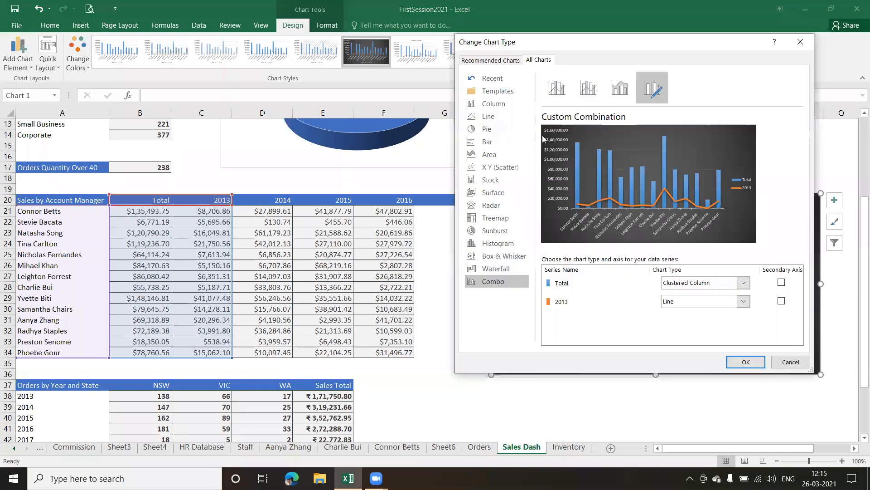
pyautogui.click(493, 103)
pyautogui.moveTo(600, 148)
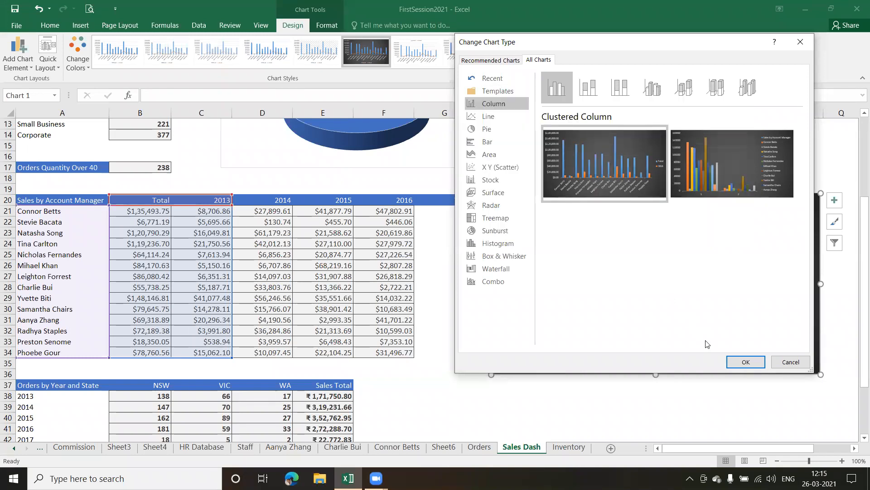
pyautogui.click(744, 362)
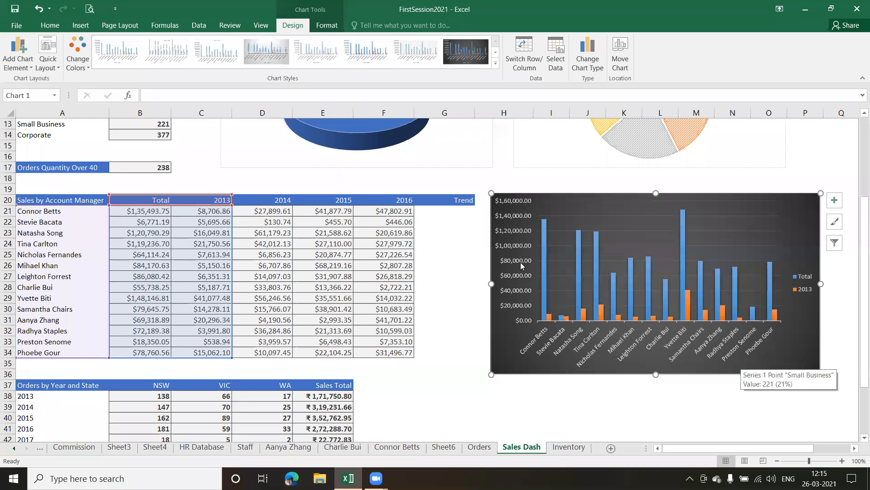
# Step: Reduce the account manager chart's data range to A20:B34 on the Sales Dash sheet so that only Total is plotted
pyautogui.click(555, 54)
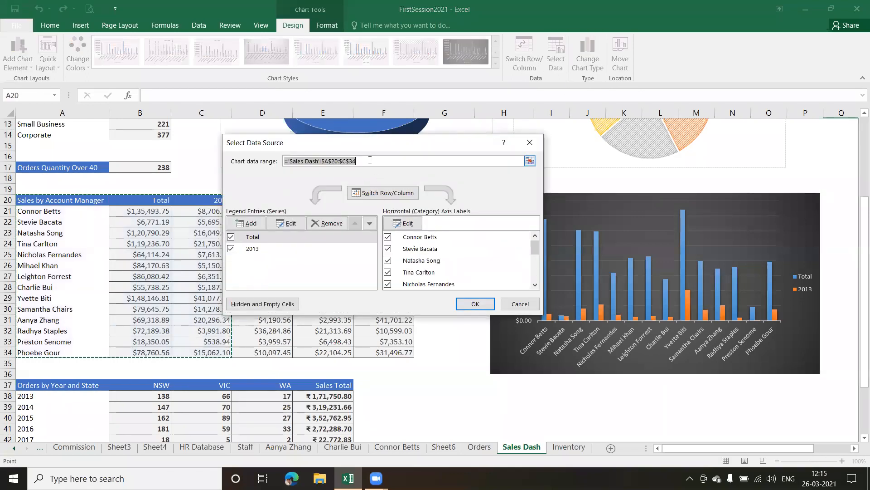
pyautogui.click(529, 162)
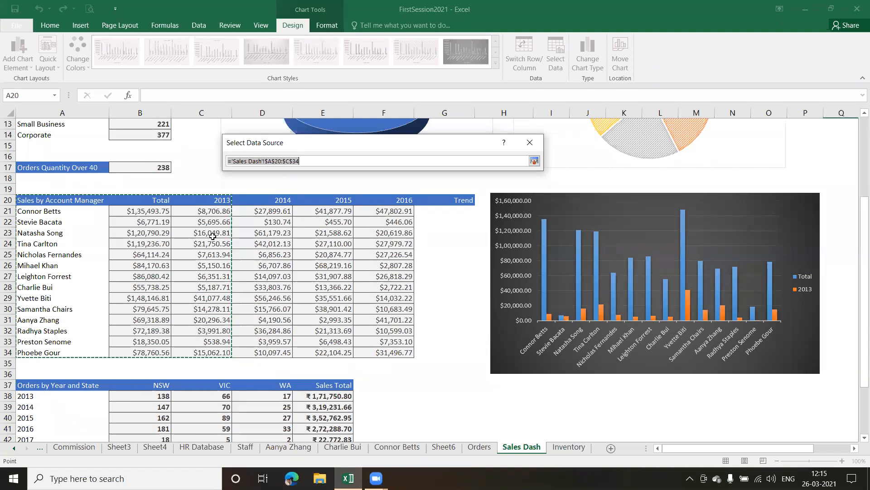
pyautogui.hotkey('shift', 'Left')
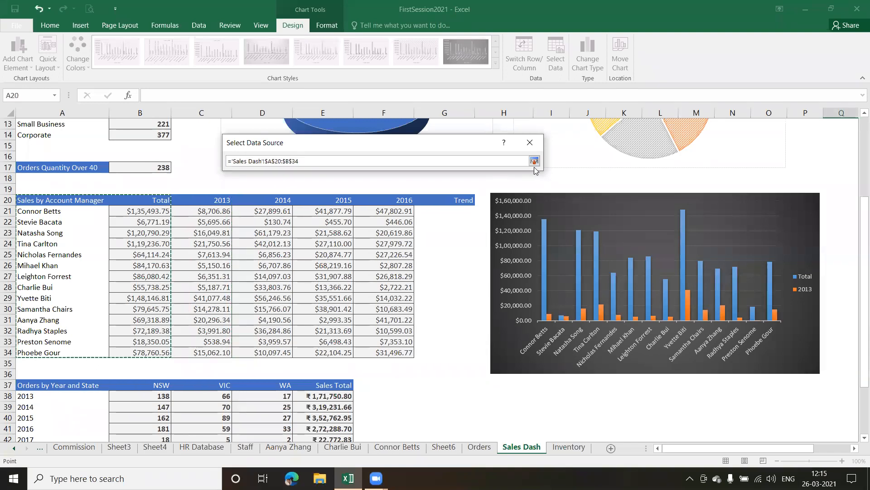
pyautogui.click(533, 162)
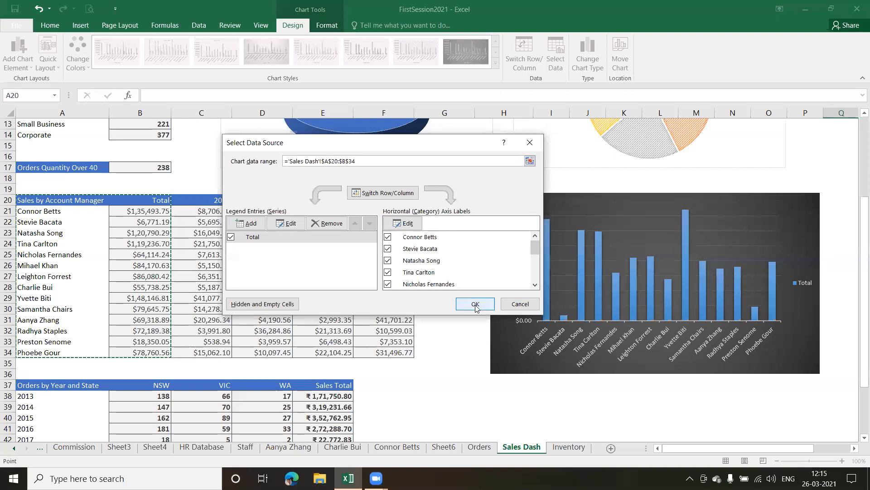
pyautogui.click(476, 304)
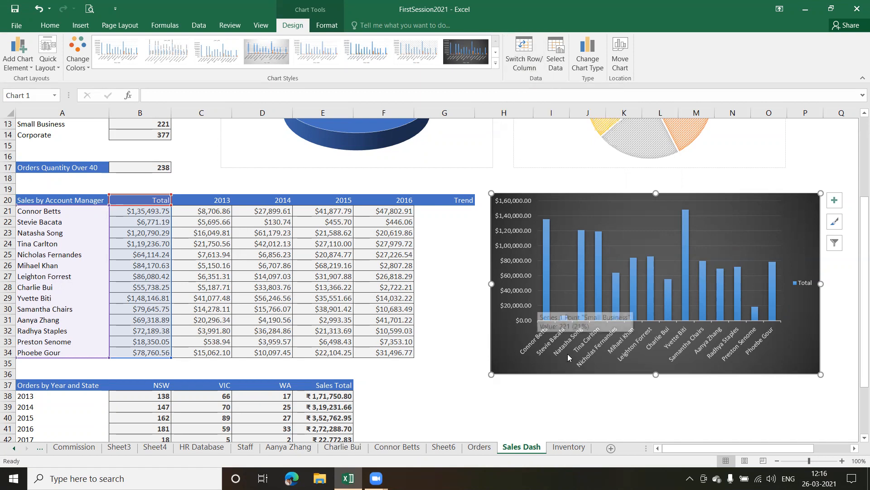
# Step: Switch the account manager chart's rows and columns and switch them back again
pyautogui.click(527, 56)
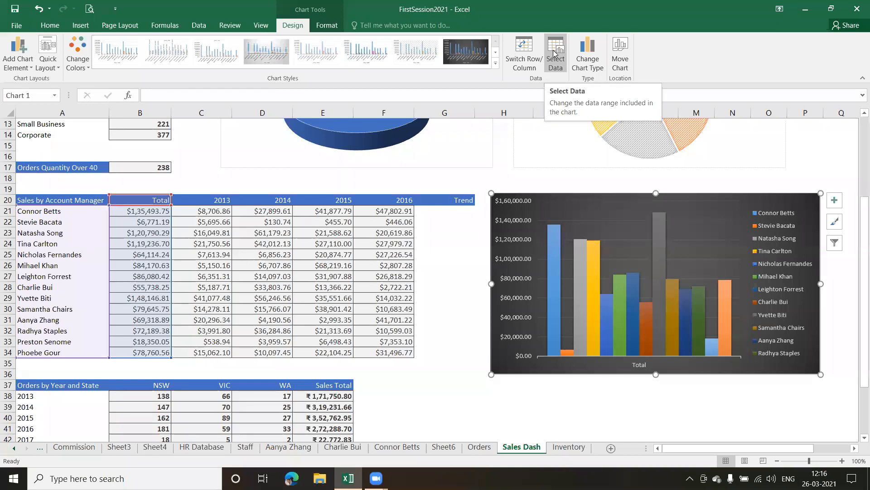
pyautogui.click(512, 52)
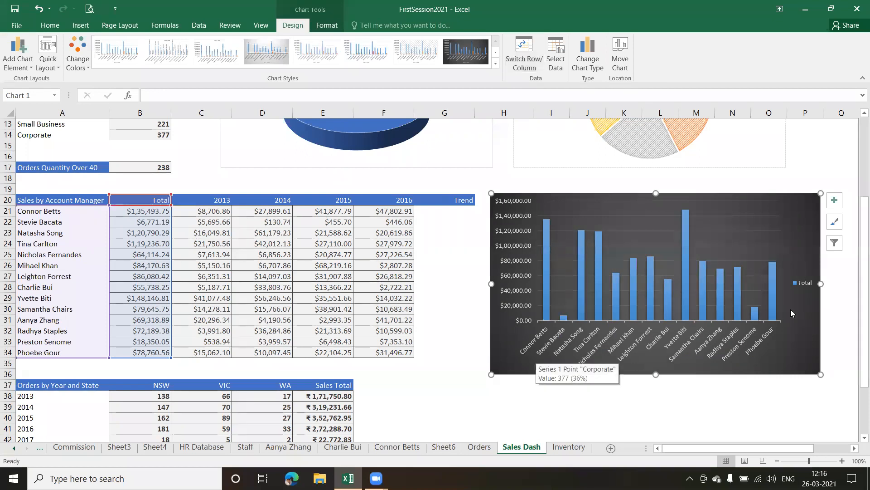
# Step: Delete the Total legend from the account manager sales chart
pyautogui.click(803, 283)
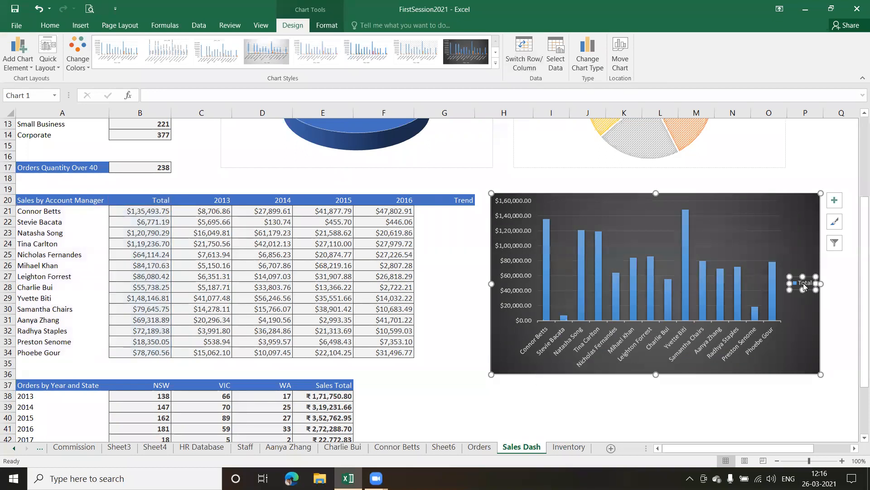
pyautogui.press('Delete')
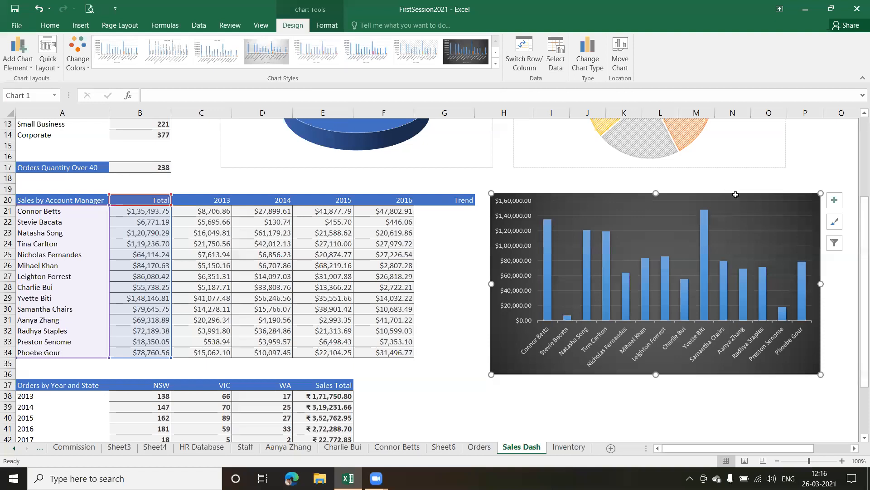
# Step: Extend the account manager chart's data range to A20:C34 to include the 2013 column
pyautogui.click(615, 121)
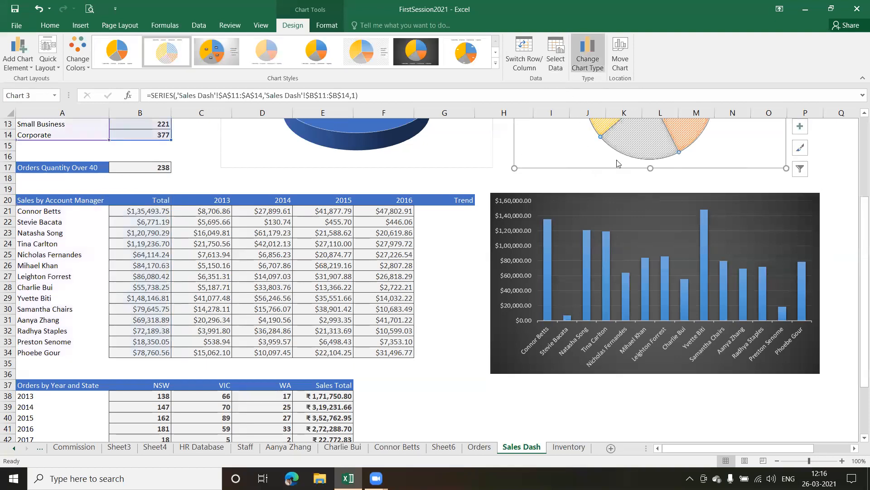
pyautogui.click(816, 210)
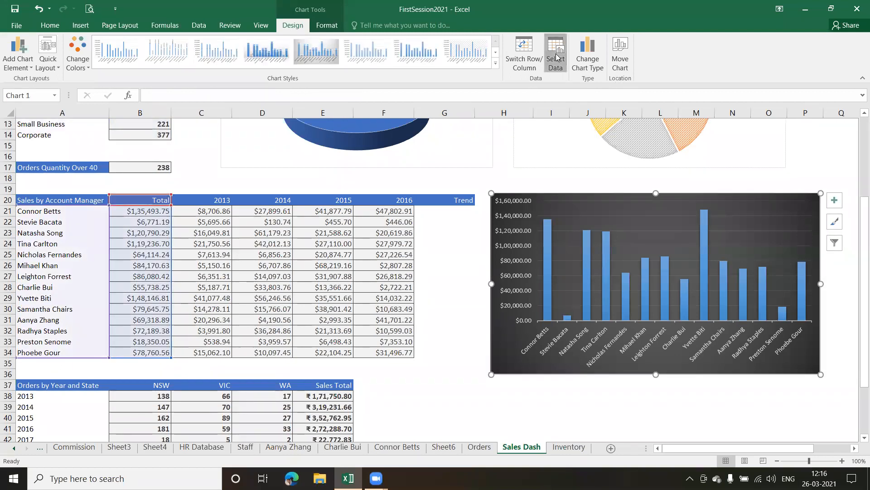
pyautogui.click(557, 57)
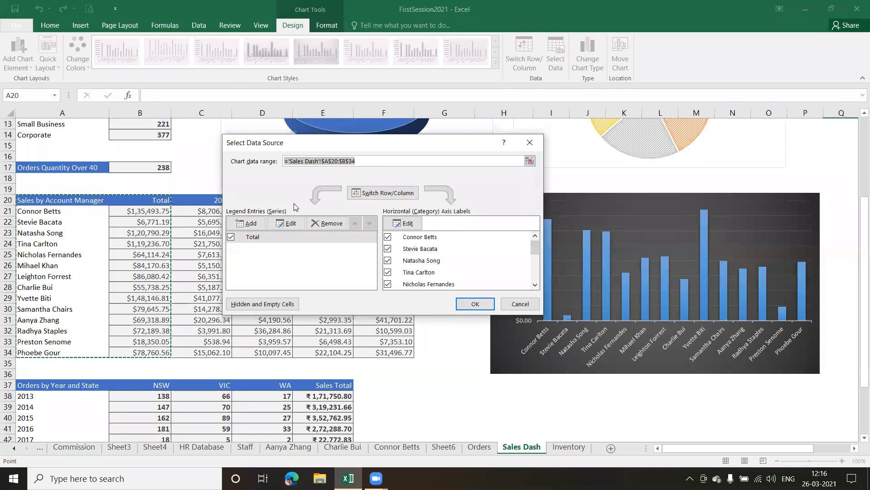
pyautogui.hotkey('shift', 'Right')
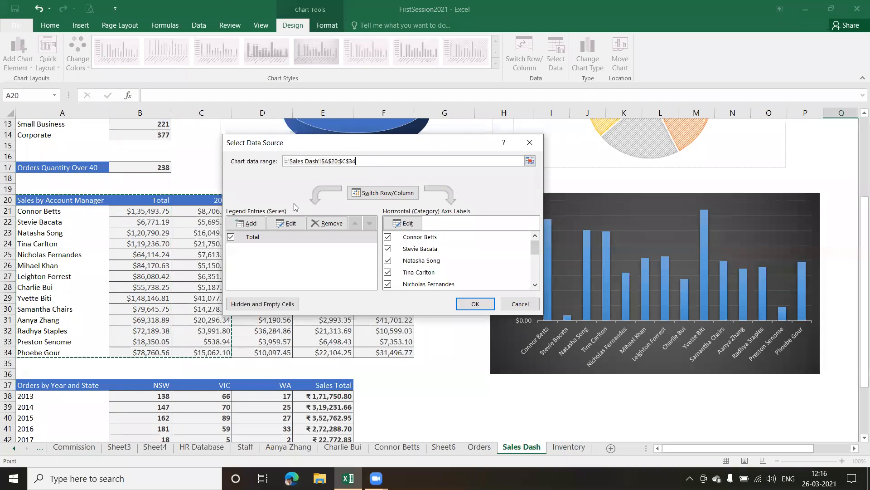
pyautogui.click(469, 303)
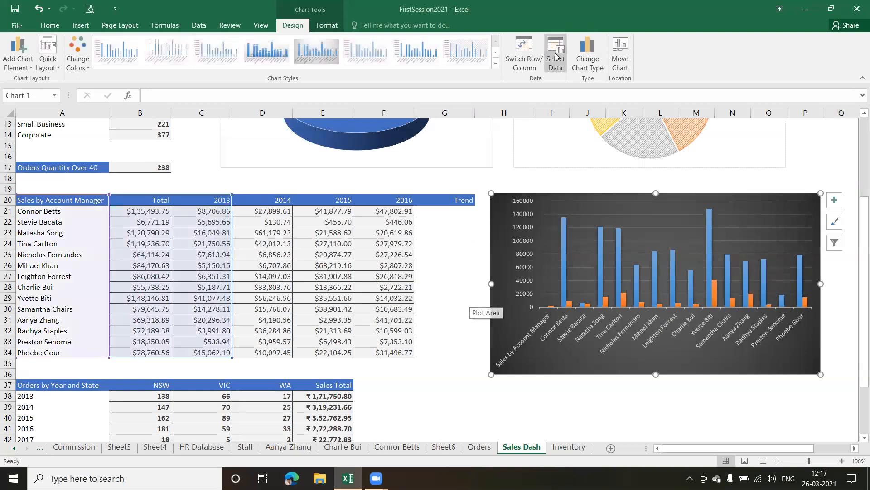
# Step: Preview the Area, Bar and X Y (Scatter) chart types for the account manager chart without applying any of them
pyautogui.click(591, 63)
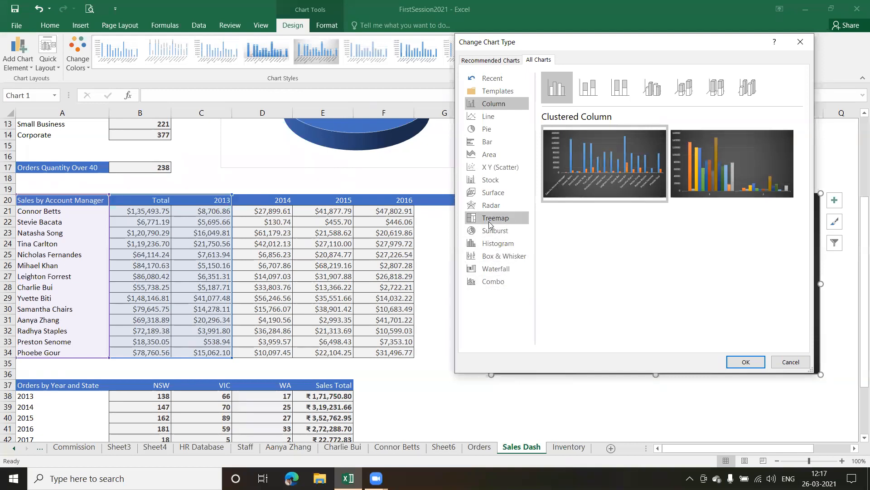
pyautogui.click(491, 156)
pyautogui.moveTo(621, 191)
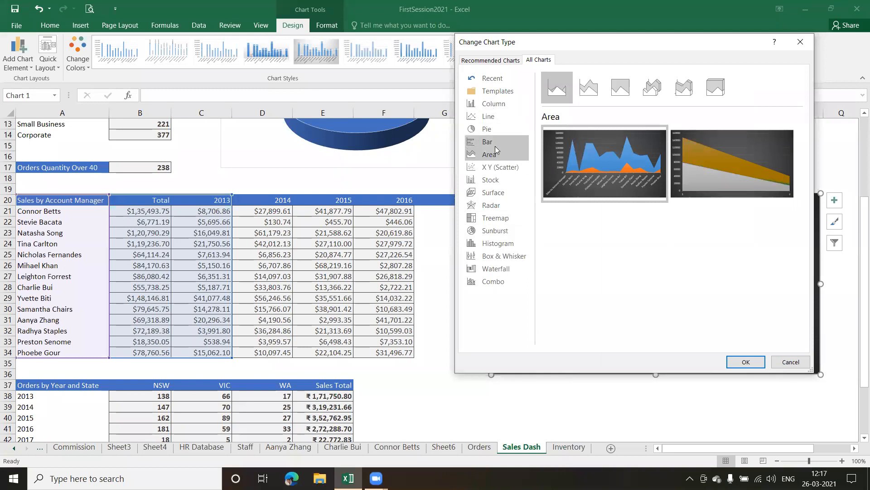
pyautogui.click(494, 142)
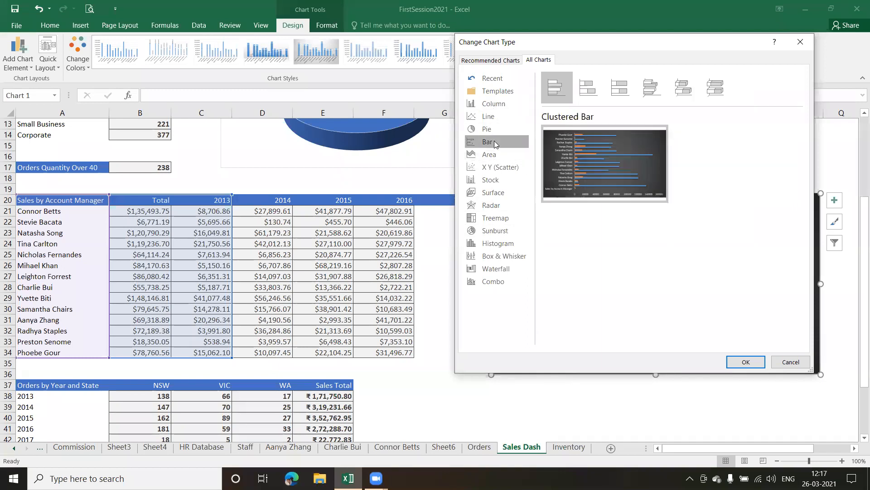
pyautogui.click(498, 166)
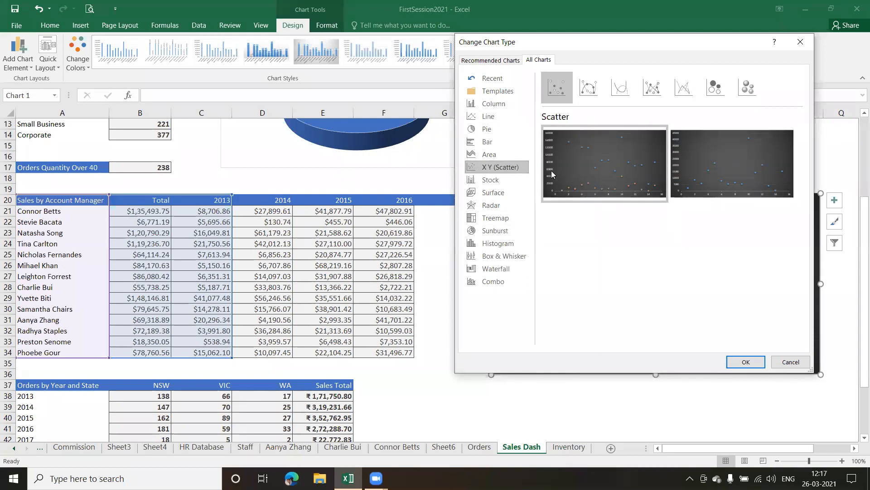
pyautogui.moveTo(599, 164)
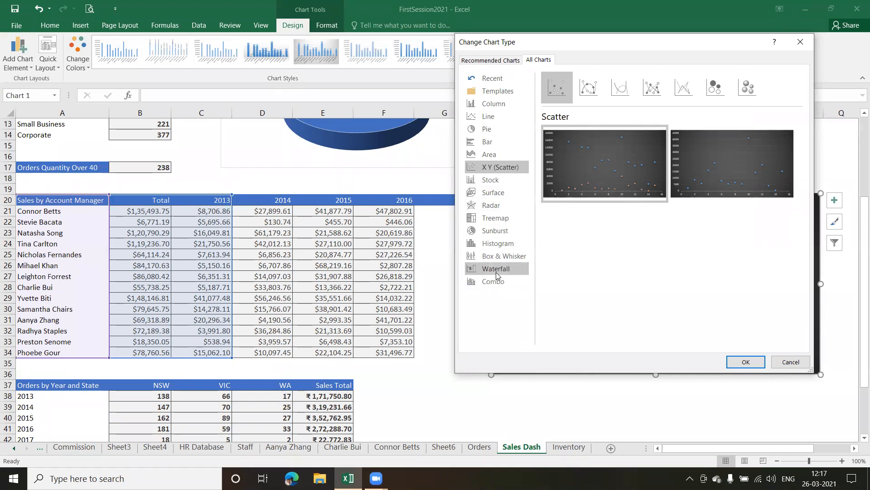
pyautogui.click(793, 361)
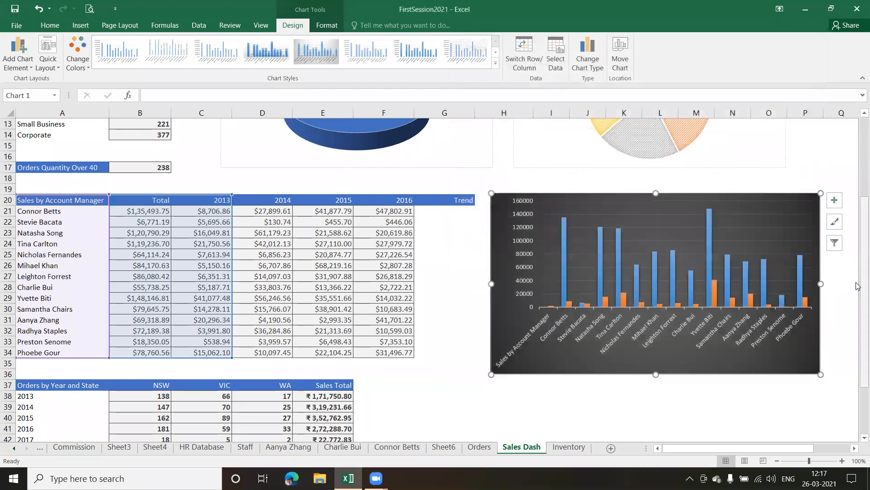
# Step: Change the Number of Orders by State pie chart to a Waterfall chart
pyautogui.scroll(4, 857, 286)
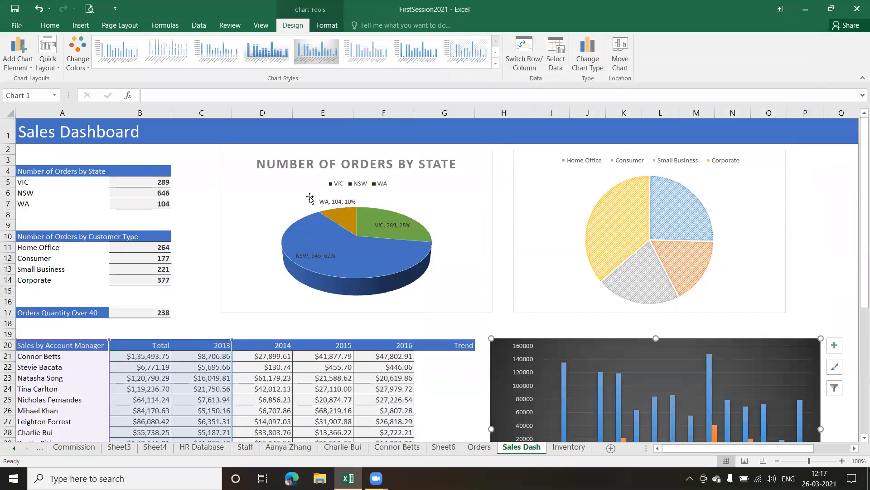
pyautogui.click(240, 174)
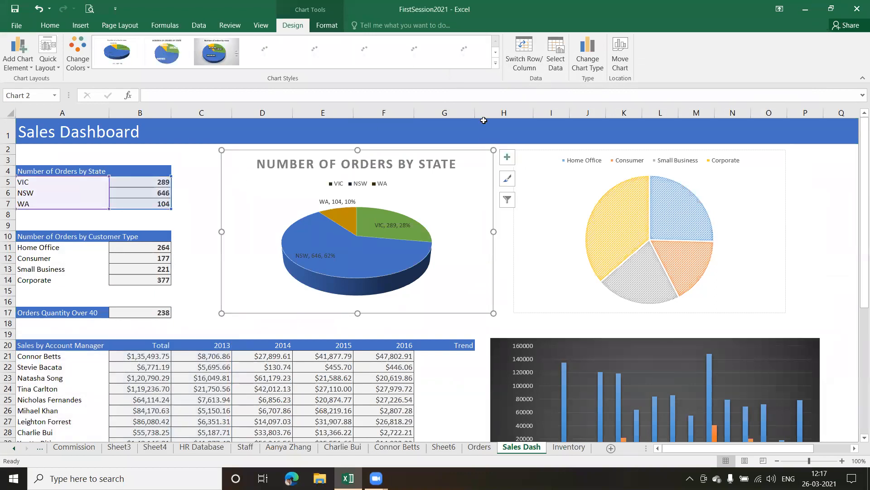
pyautogui.click(591, 63)
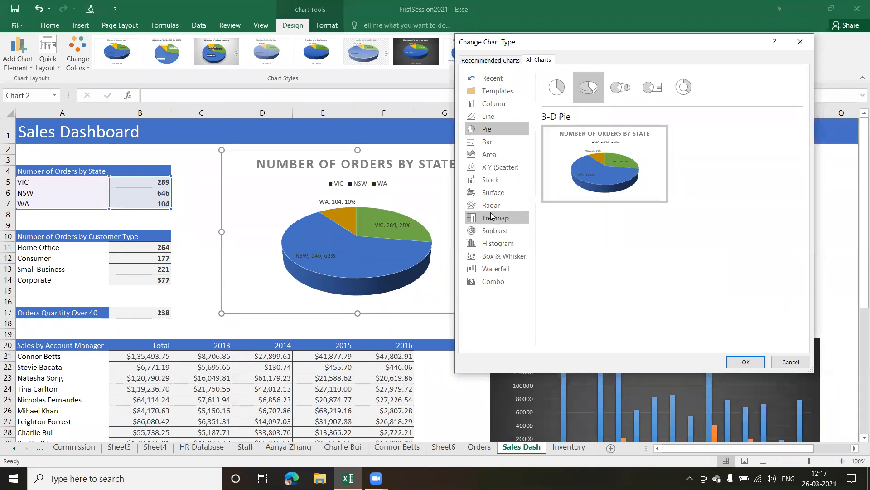
pyautogui.click(502, 272)
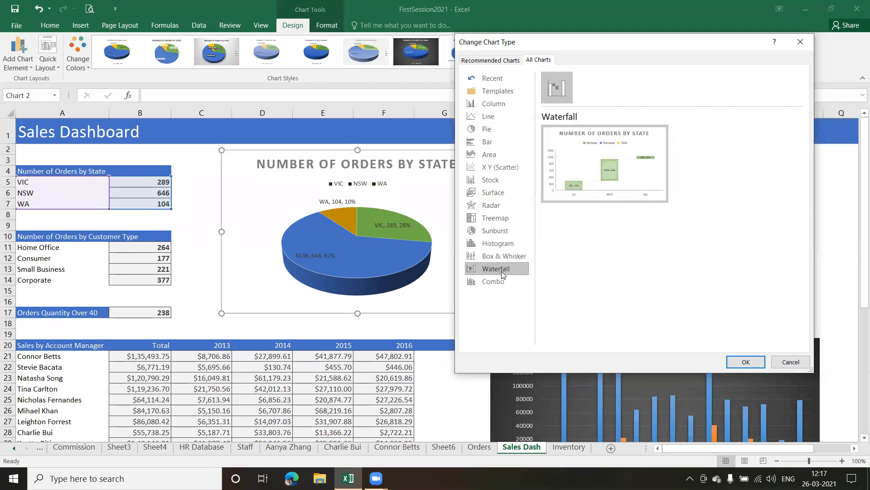
pyautogui.click(747, 362)
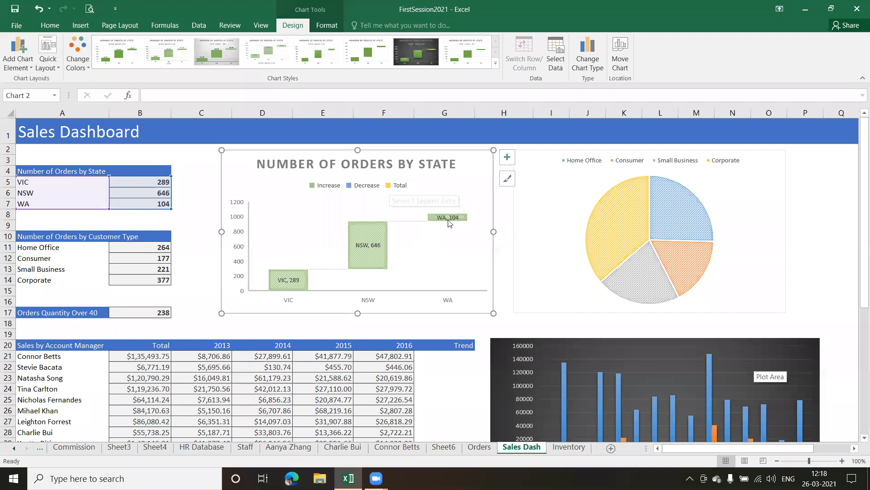
pyautogui.moveTo(452, 221)
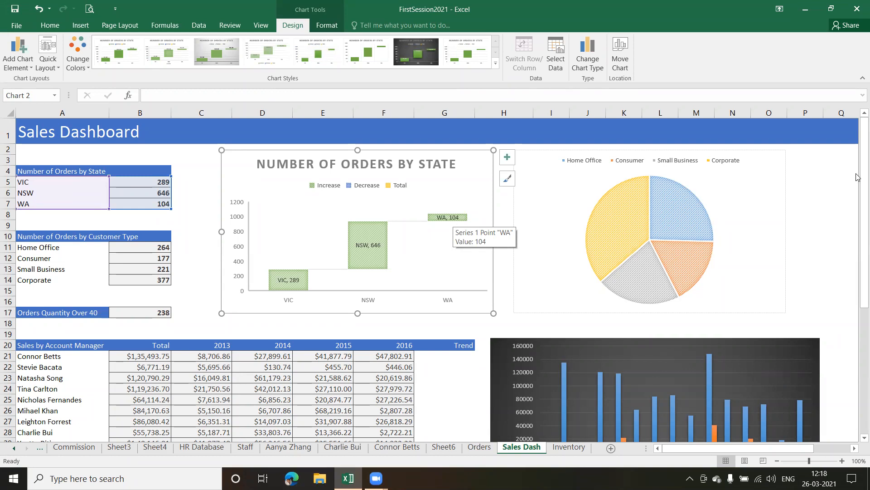
# Step: Insert Line sparklines in G21:G34 of the Trend column using the data range C21:F34
pyautogui.moveTo(857, 177); pyautogui.dragTo(857, 194)
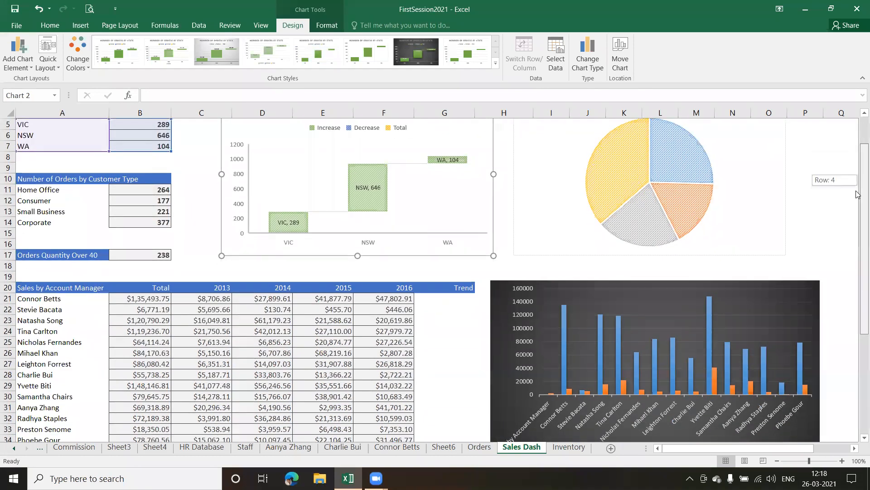
pyautogui.moveTo(857, 228); pyautogui.dragTo(858, 257)
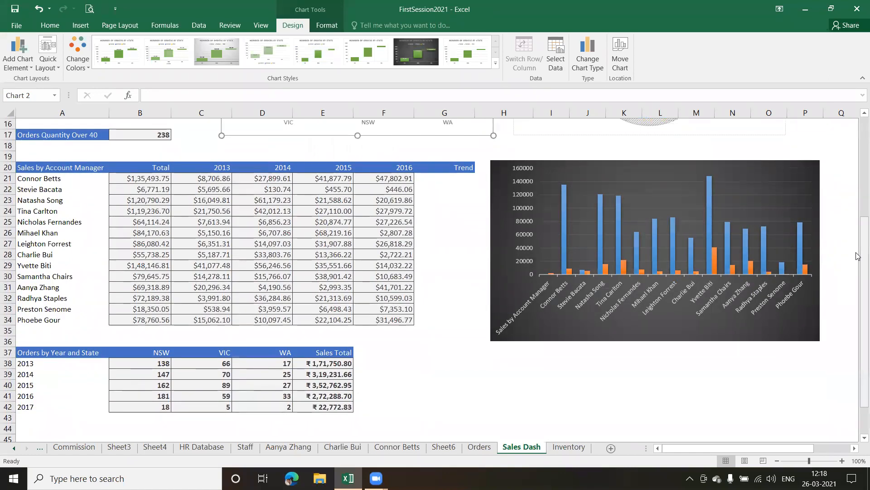
pyautogui.click(445, 168)
pyautogui.click(437, 181)
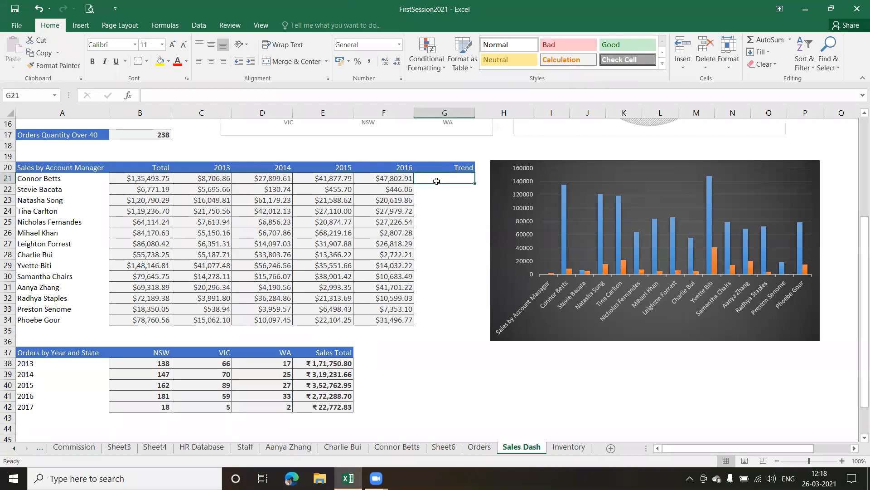
pyautogui.hotkey('shift', 'Down')
pyautogui.hotkey('shift', 'Down')
pyautogui.hotkey('shift', 'Down')
pyautogui.hotkey('shift', 'Down')
pyautogui.hotkey('shift', 'Down')
pyautogui.hotkey('shift', 'Down')
pyautogui.hotkey('shift', 'Down')
pyautogui.hotkey('shift', 'Down')
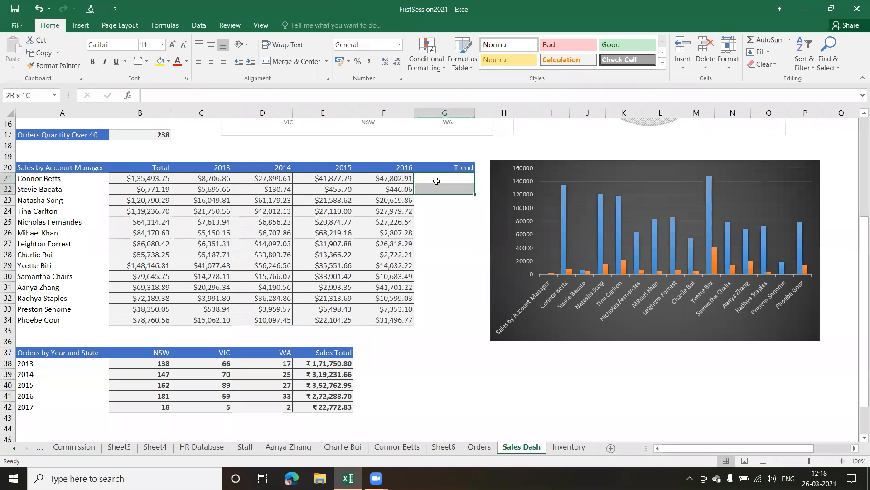
pyautogui.hotkey('shift', 'Down')
pyautogui.hotkey('shift', 'Down')
pyautogui.hotkey('shift', 'Down')
pyautogui.hotkey('shift', 'Down')
pyautogui.hotkey('shift', 'Down')
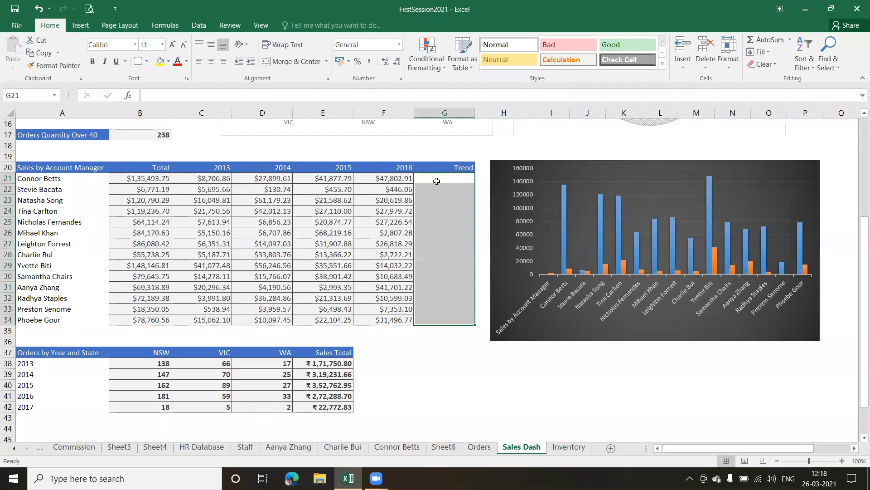
pyautogui.click(81, 26)
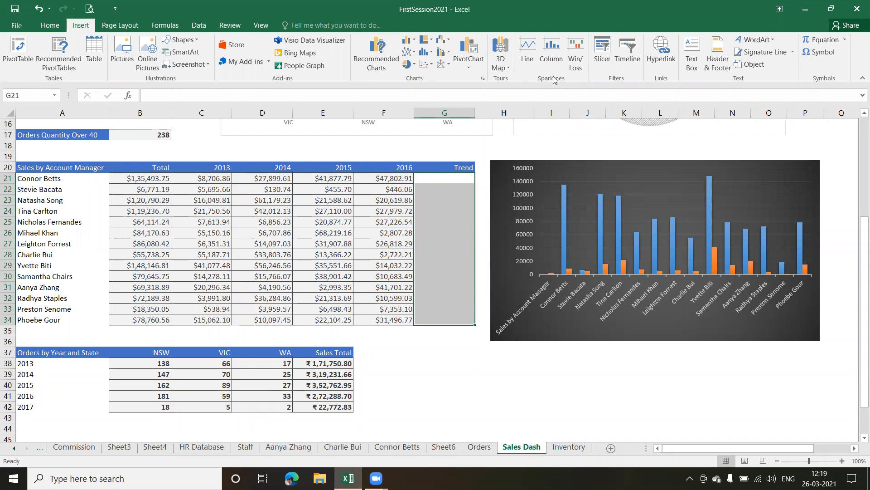
pyautogui.click(532, 54)
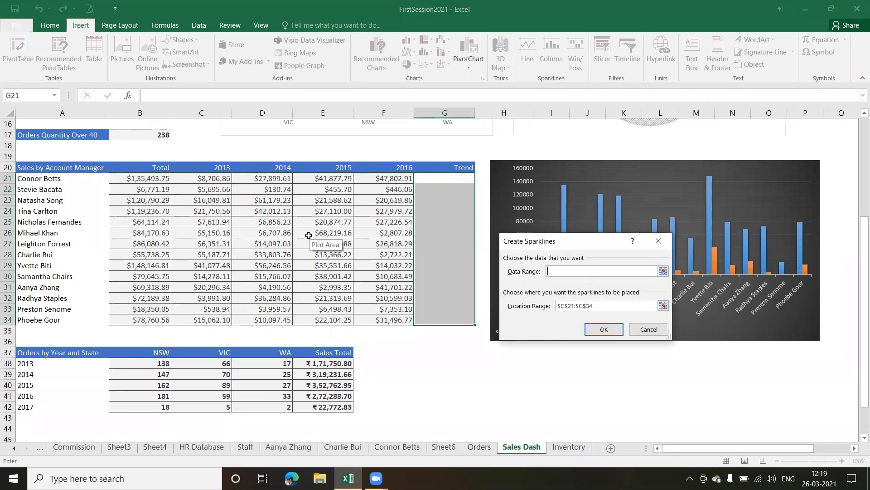
pyautogui.moveTo(209, 179); pyautogui.dragTo(362, 318)
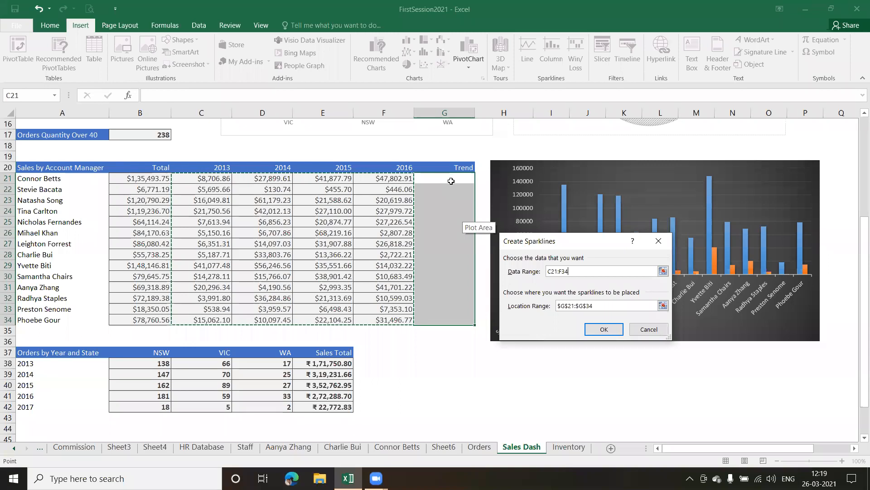
pyautogui.click(605, 331)
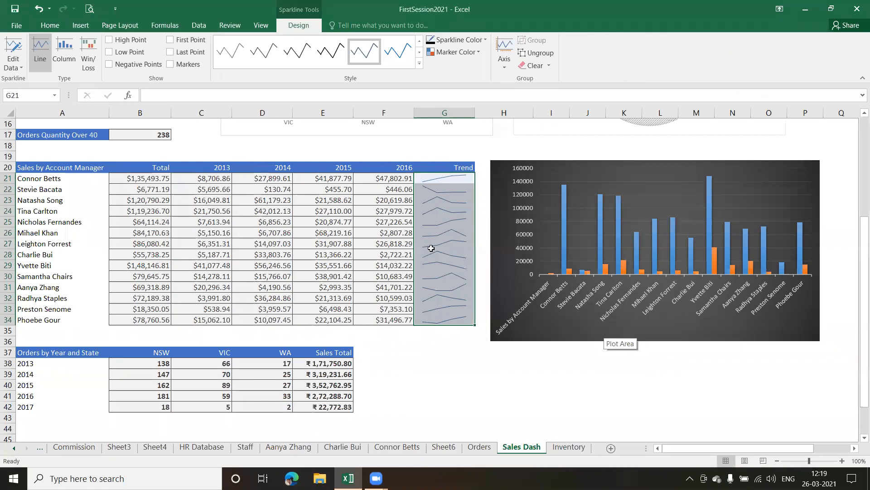
pyautogui.click(444, 364)
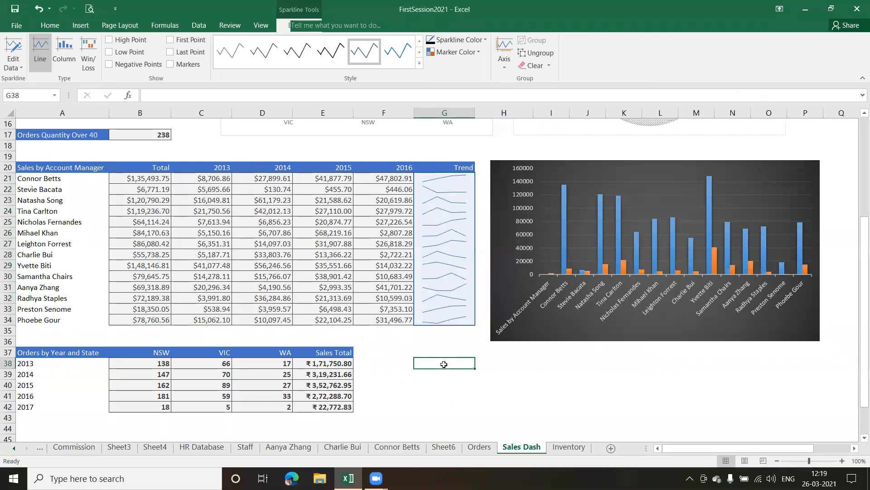
pyautogui.click(441, 190)
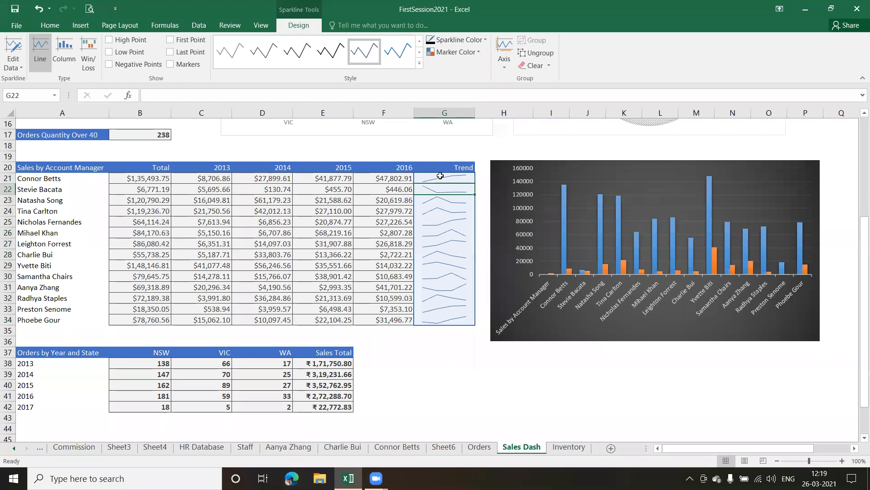
pyautogui.click(439, 177)
pyautogui.press('Down')
pyautogui.press('Down')
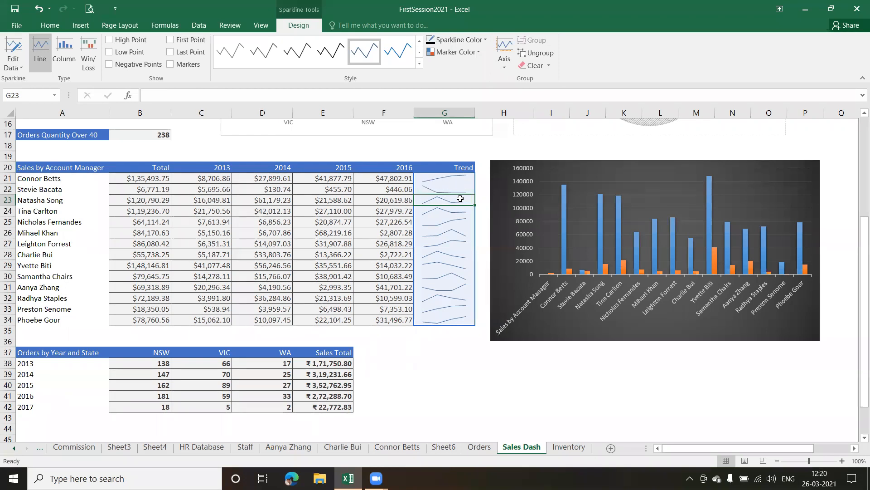
pyautogui.click(447, 351)
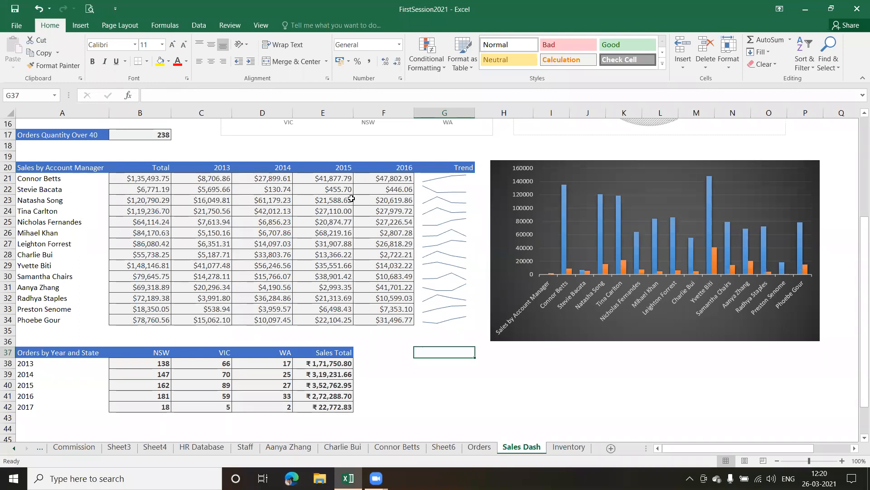
# Step: Try the Column and Win/Loss sparkline types on the Trend cells G21:G34, ending on Win/Loss
pyautogui.moveTo(438, 178); pyautogui.dragTo(440, 318)
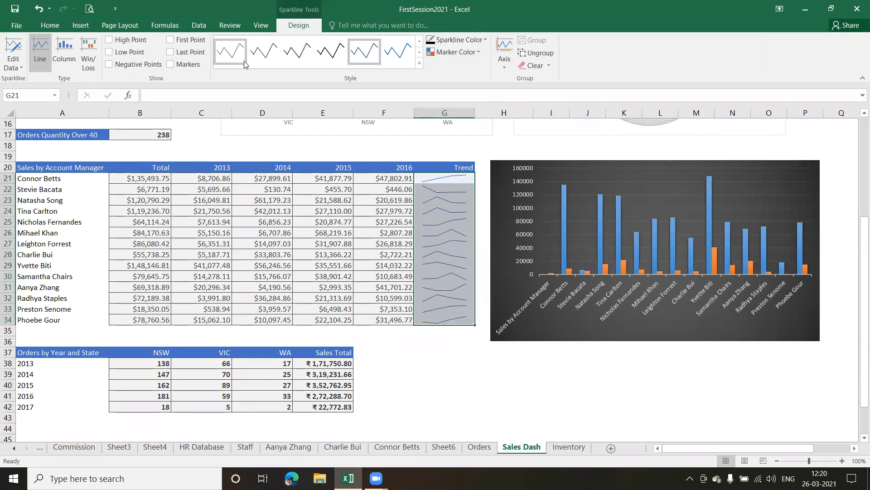
pyautogui.click(65, 45)
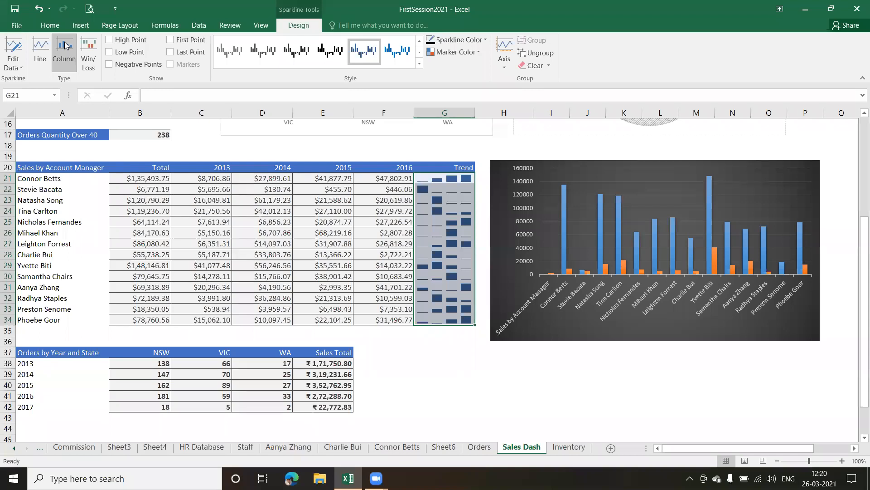
pyautogui.click(90, 50)
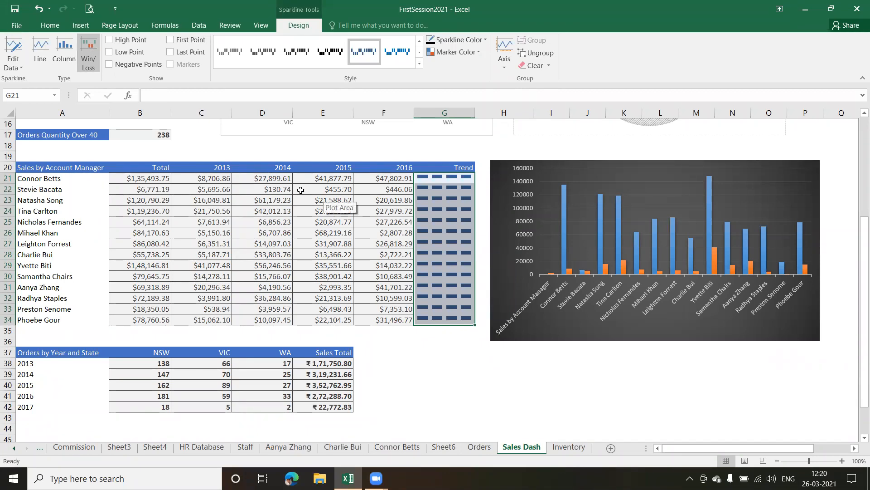
# Step: Make the 2015 sales value in E22 negative by appending *-1 to its formula
pyautogui.click(329, 191)
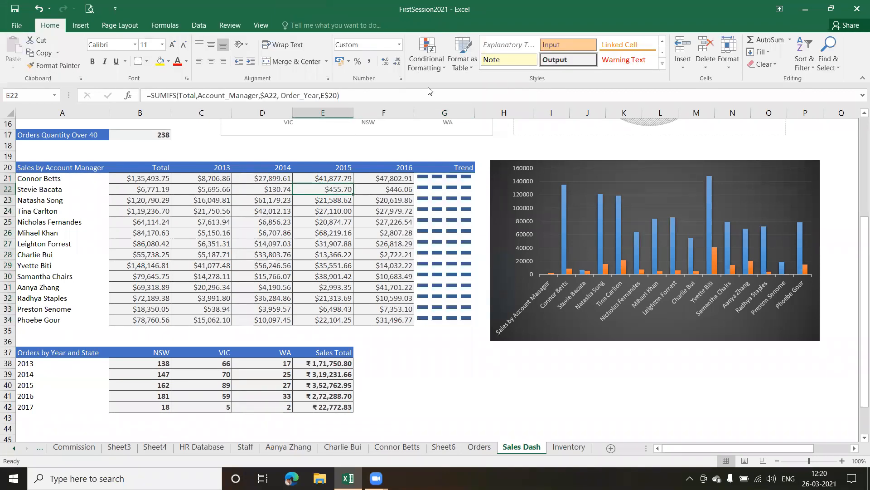
pyautogui.click(400, 96)
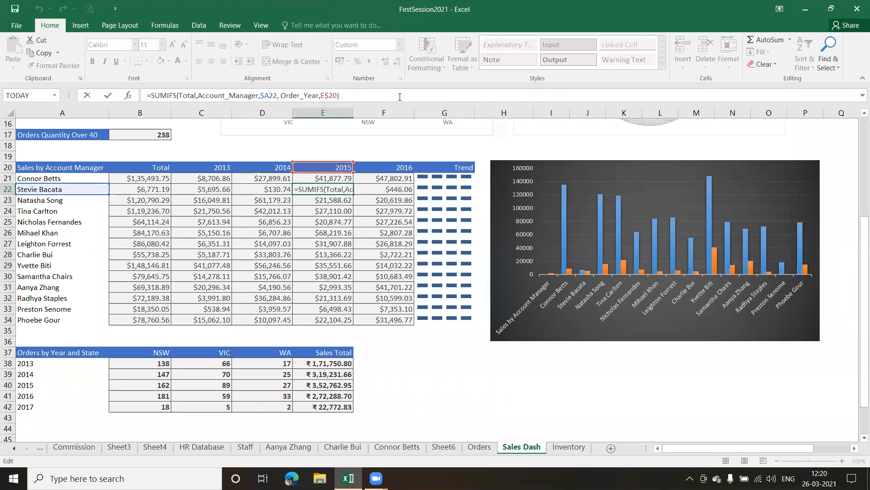
pyautogui.press('Return')
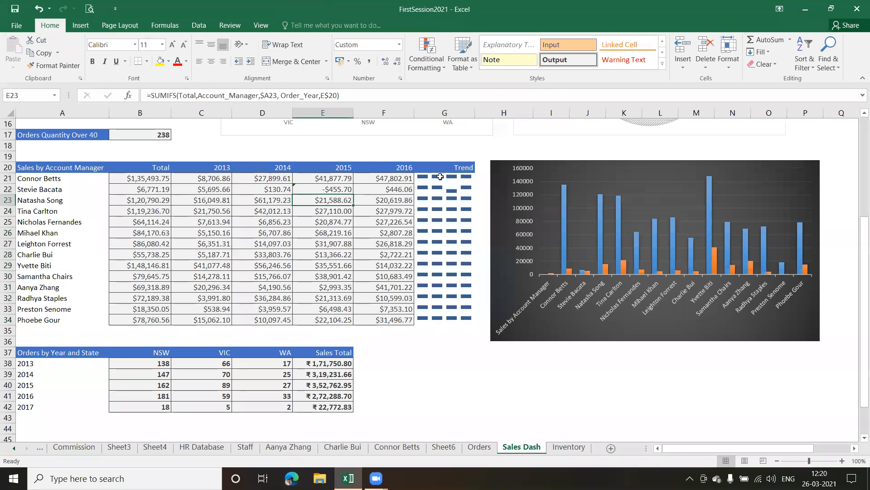
# Step: Set the marker color for negative points in the Trend sparklines to the standard red
pyautogui.click(440, 177)
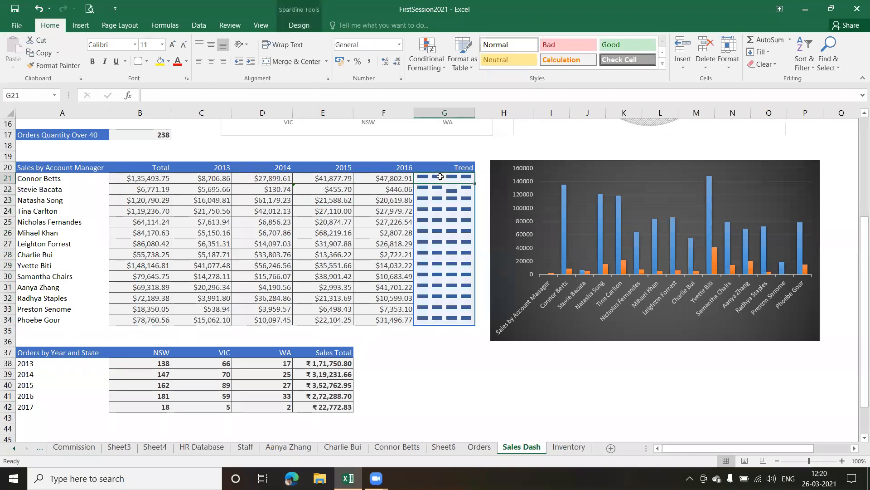
pyautogui.hotkey('shift', 'Down')
pyautogui.hotkey('shift', 'Down')
pyautogui.hotkey('shift', 'Down')
pyautogui.hotkey('shift', 'Down')
pyautogui.hotkey('shift', 'Down')
pyautogui.hotkey('shift', 'Down')
pyautogui.hotkey('shift', 'Down')
pyautogui.hotkey('shift', 'Down')
pyautogui.hotkey('shift', 'Down')
pyautogui.hotkey('shift', 'Down')
pyautogui.hotkey('shift', 'Down')
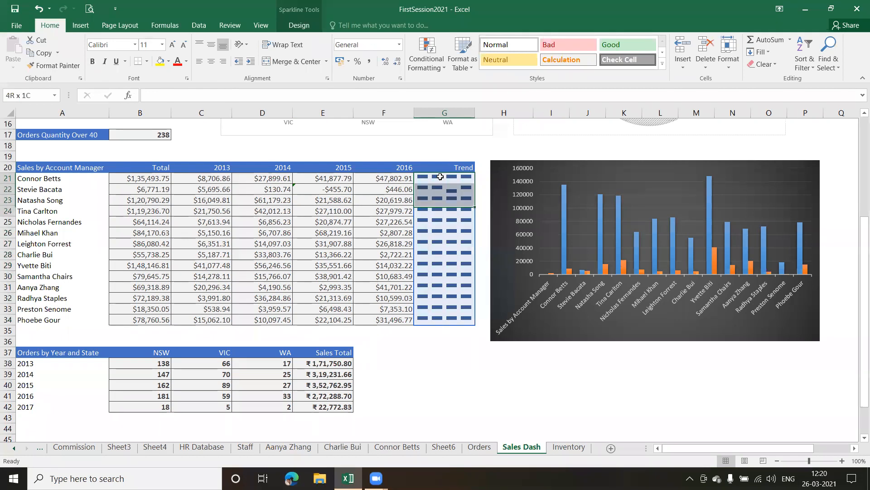
pyautogui.hotkey('shift', 'Down')
pyautogui.hotkey('shift', 'Down')
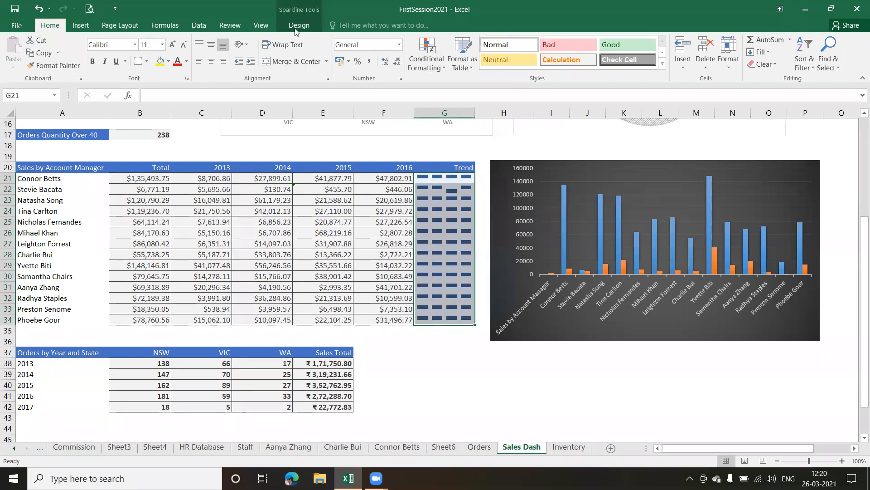
pyautogui.click(457, 241)
pyautogui.click(442, 190)
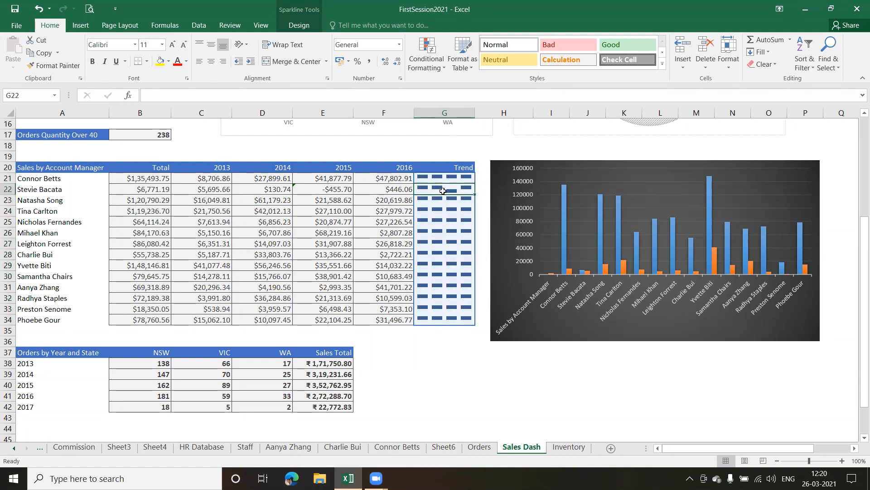
pyautogui.click(294, 26)
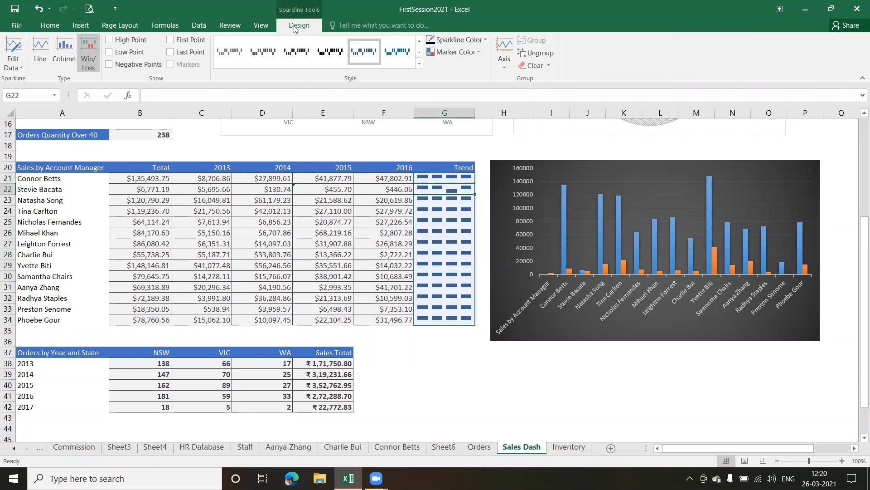
pyautogui.click(478, 51)
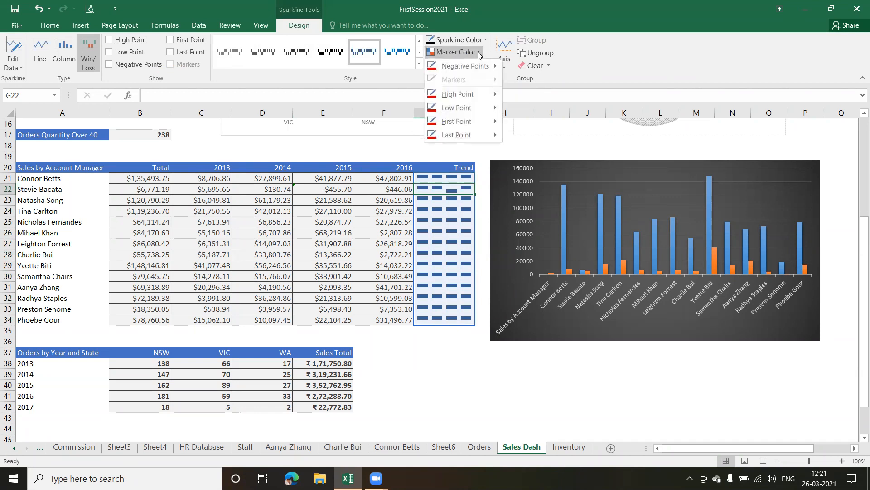
pyautogui.moveTo(453, 71)
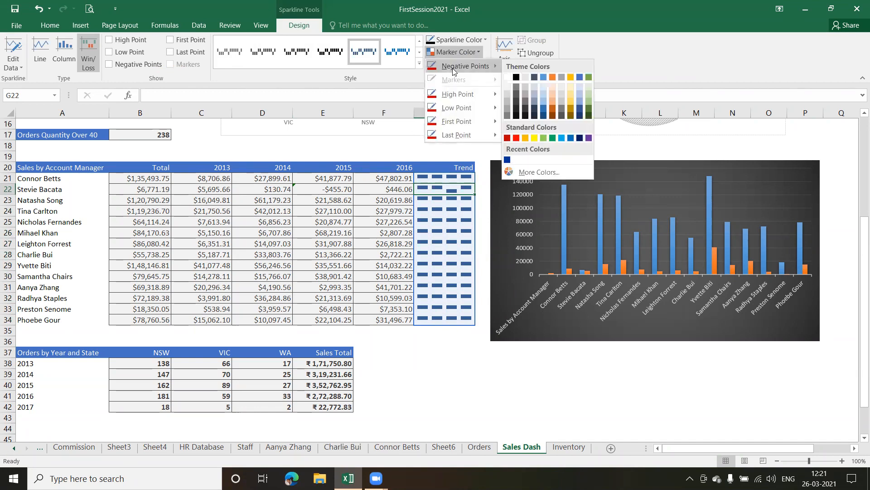
pyautogui.click(517, 139)
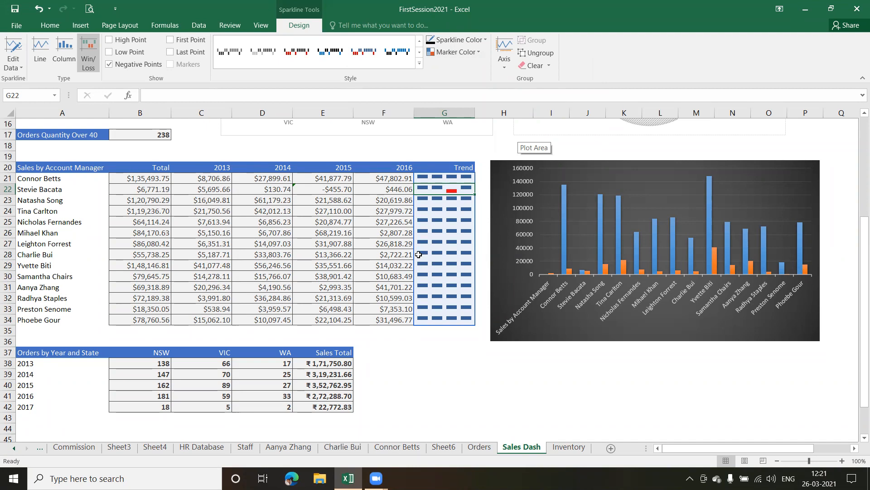
# Step: Change the sparklines in G21:G34 back to the Line type
pyautogui.click(447, 179)
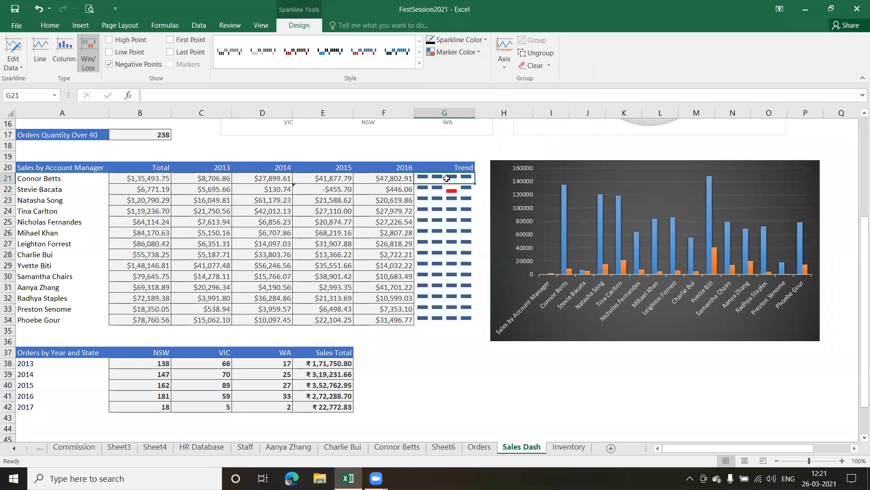
pyautogui.hotkey('shift', 'Down')
pyautogui.hotkey('shift', 'Down')
pyautogui.hotkey('shift', 'Down')
pyautogui.hotkey('shift', 'Down')
pyautogui.hotkey('shift', 'Down')
pyautogui.hotkey('shift', 'Down')
pyautogui.hotkey('shift', 'Down')
pyautogui.hotkey('shift', 'Down')
pyautogui.hotkey('shift', 'Down')
pyautogui.hotkey('shift', 'Down')
pyautogui.hotkey('shift', 'Down')
pyautogui.hotkey('shift', 'Down')
pyautogui.hotkey('shift', 'Down')
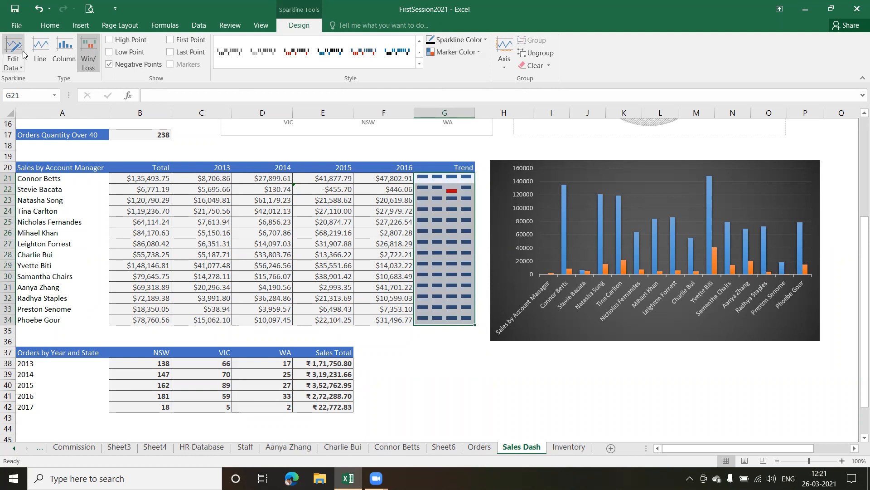
pyautogui.click(39, 55)
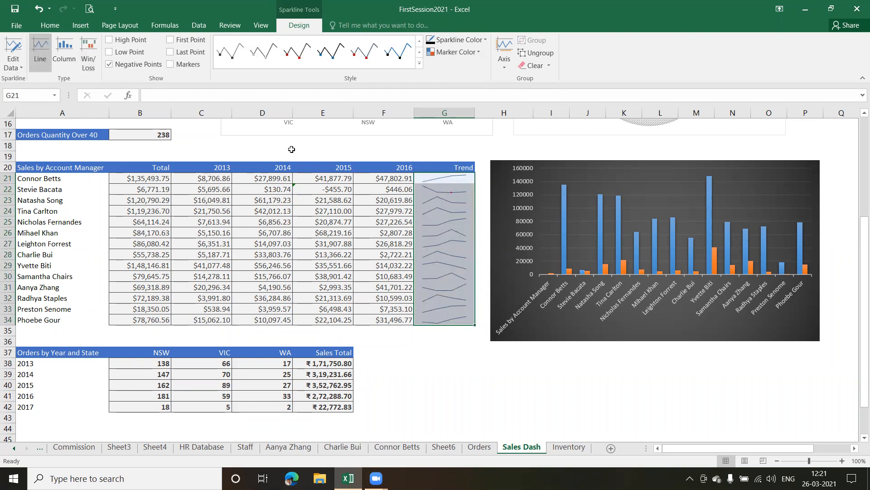
# Step: Remove the *-1 multiplier from the 2015 sales formula in E22
pyautogui.click(334, 186)
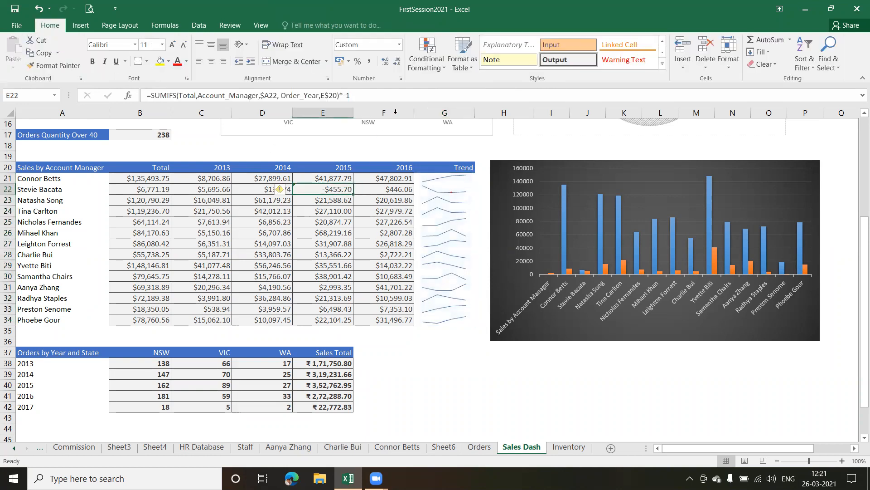
pyautogui.click(393, 94)
pyautogui.press('BackSpace')
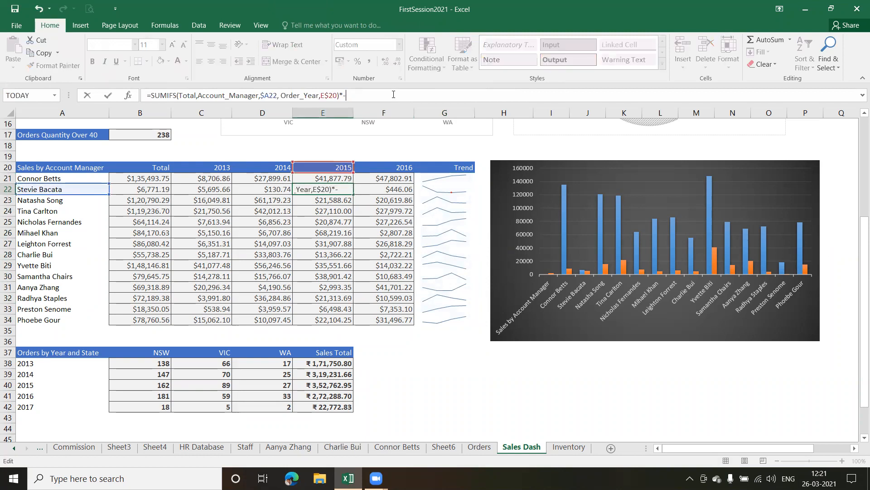
pyautogui.press('Return')
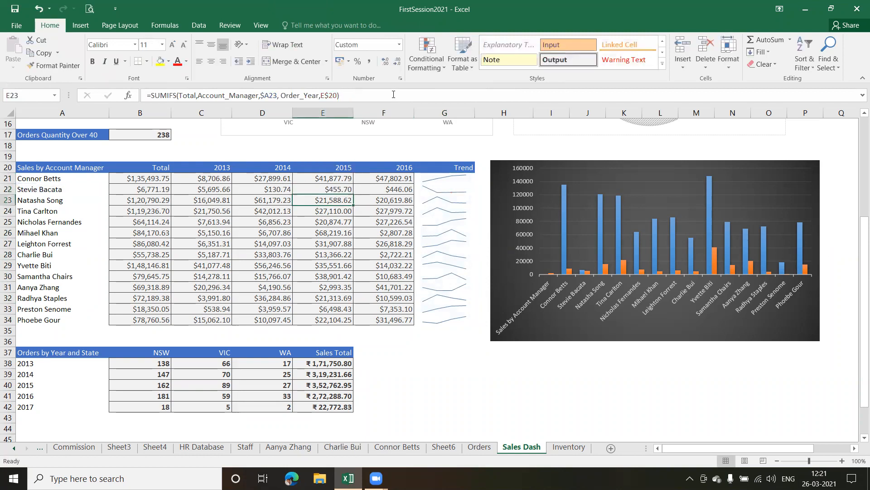
pyautogui.click(362, 276)
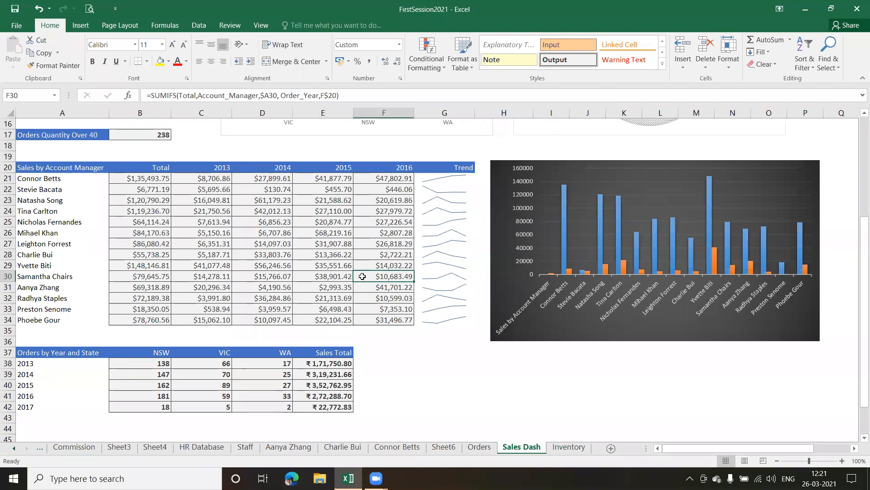
pyautogui.click(454, 197)
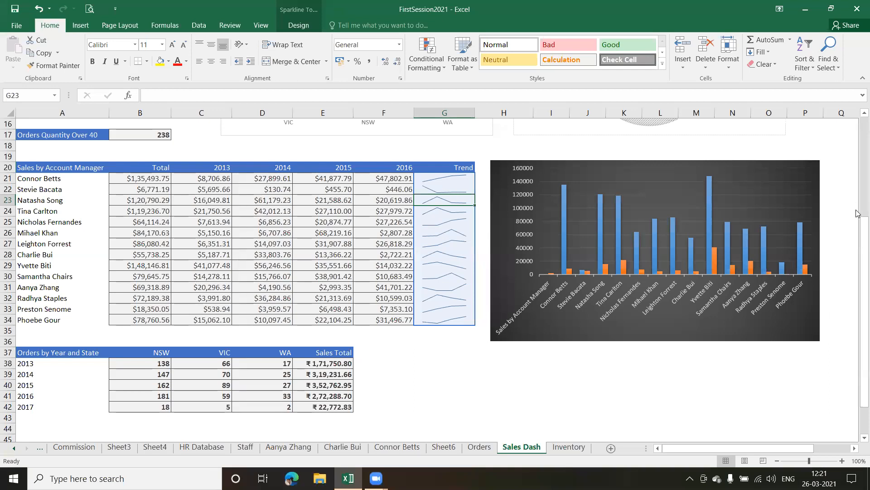
# Step: Switch from the Sales Dash sheet to Sheet2, which holds the item commission table
pyautogui.moveTo(857, 248); pyautogui.dragTo(857, 277)
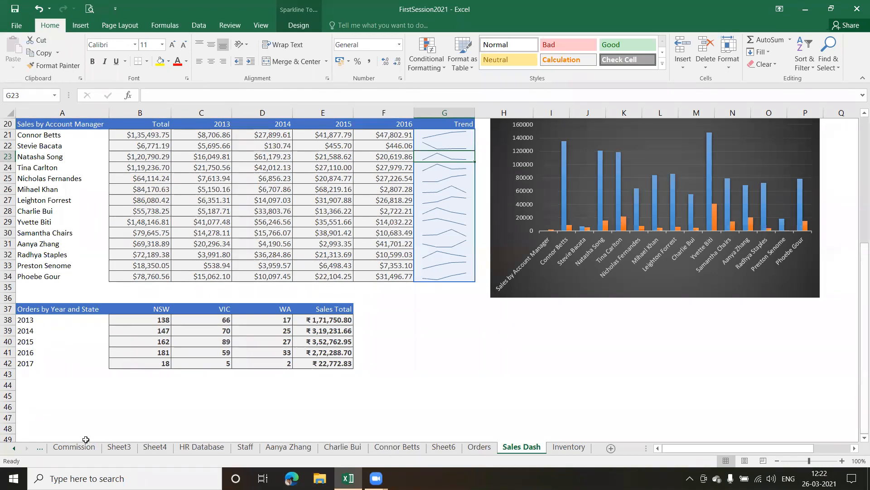
pyautogui.click(16, 450)
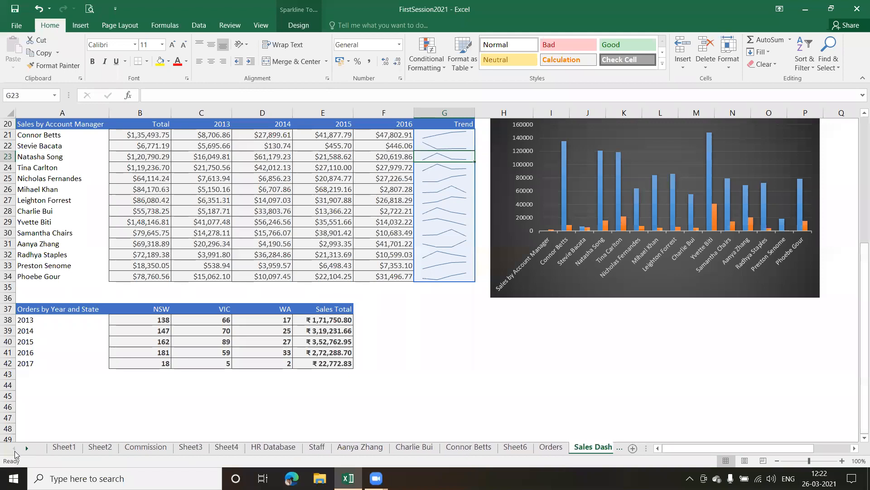
pyautogui.click(99, 446)
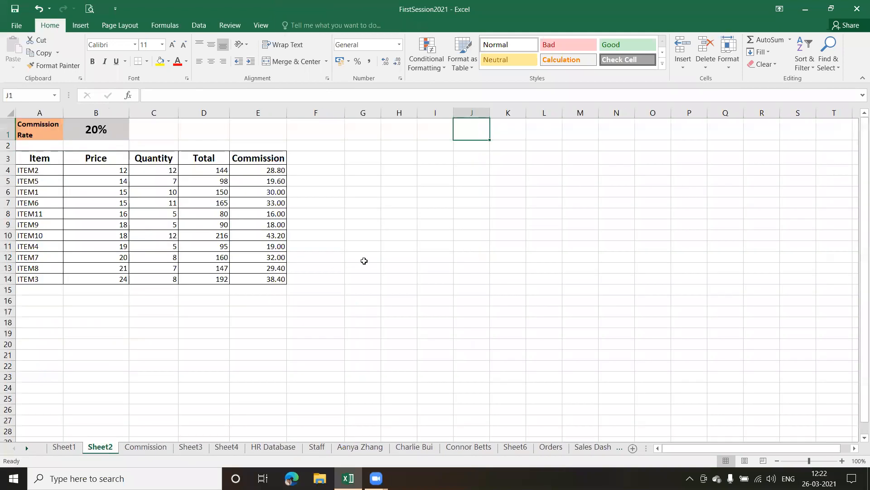
pyautogui.click(351, 239)
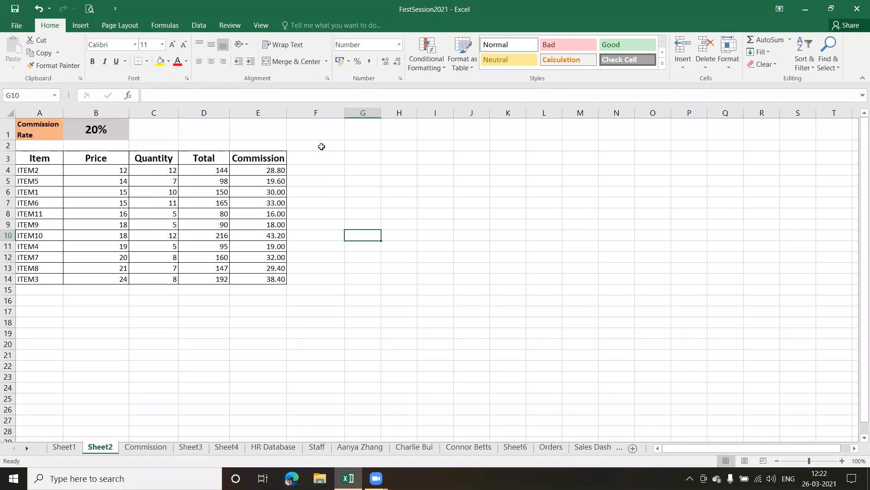
# Step: Enter the header "Commission Status" in F3 and widen column F to fit it
pyautogui.click(319, 156)
pyautogui.write('Pay')
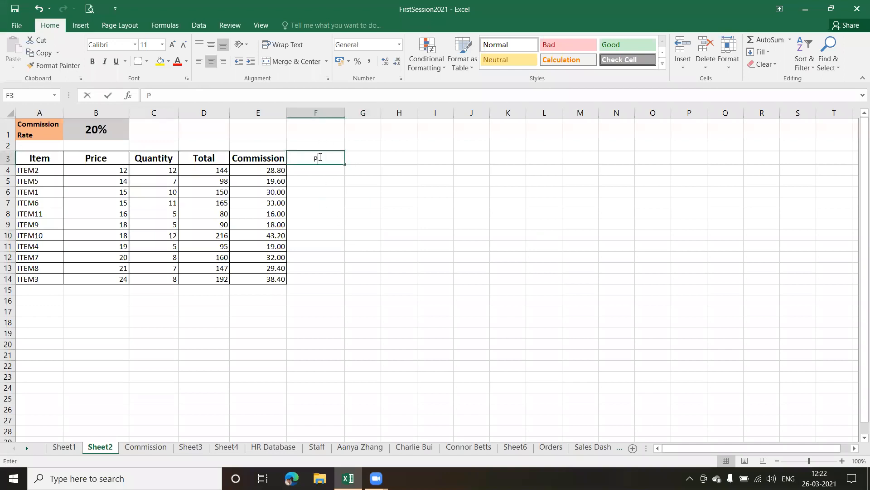
pyautogui.press('BackSpace')
pyautogui.press('BackSpace')
pyautogui.press('BackSpace')
pyautogui.write('Commission Sta')
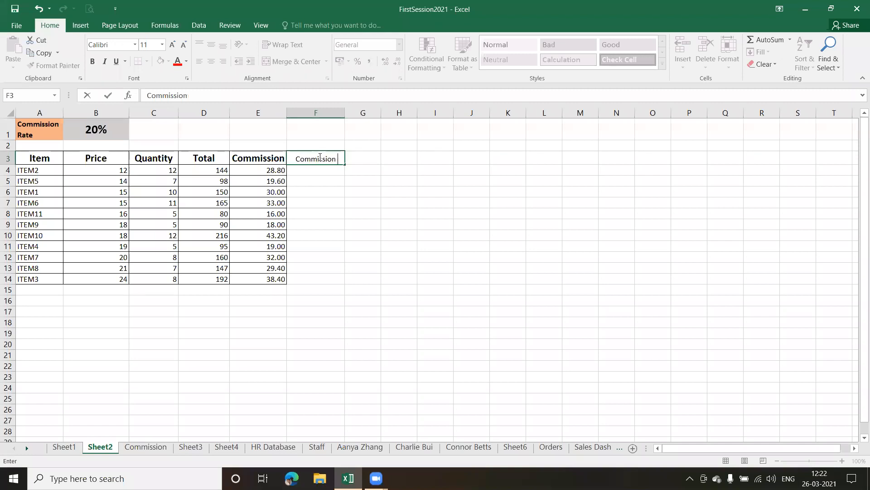
pyautogui.write('tus')
pyautogui.press('Return')
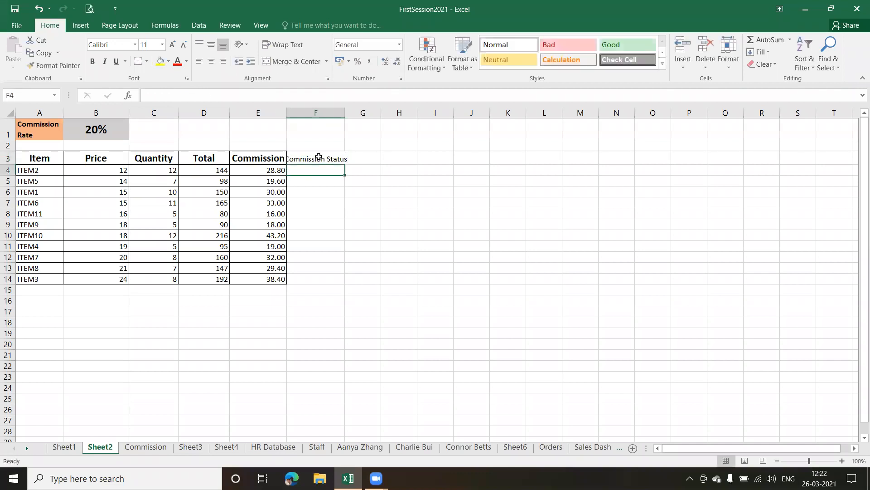
pyautogui.click(318, 157)
pyautogui.moveTo(345, 114); pyautogui.dragTo(358, 117)
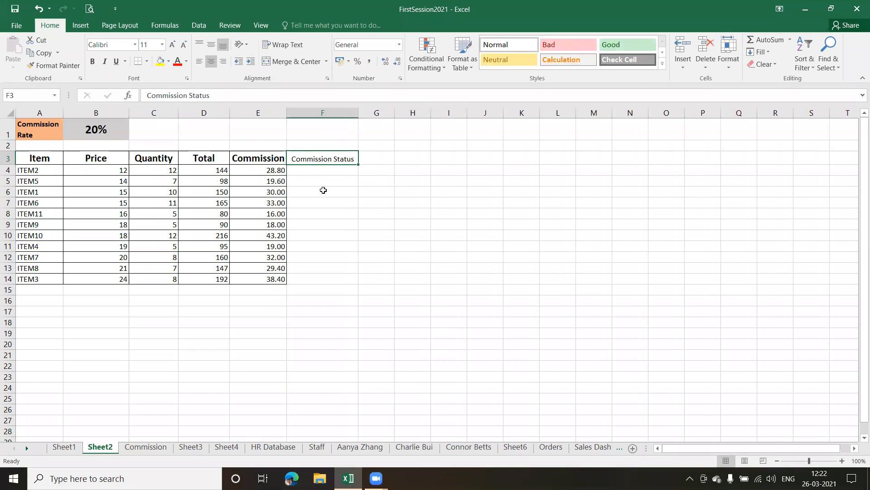
# Step: Copy the Commission header's formatting from E3 to the Commission Status header and wrap its text
pyautogui.click(268, 158)
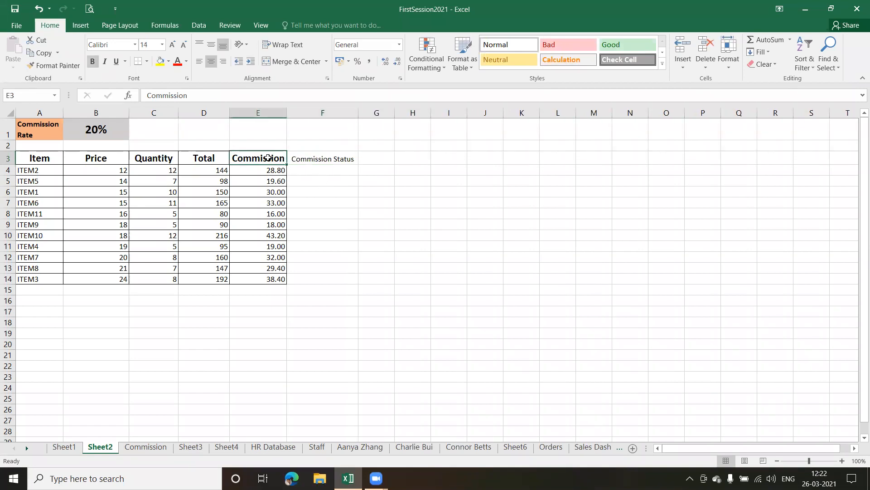
pyautogui.click(54, 66)
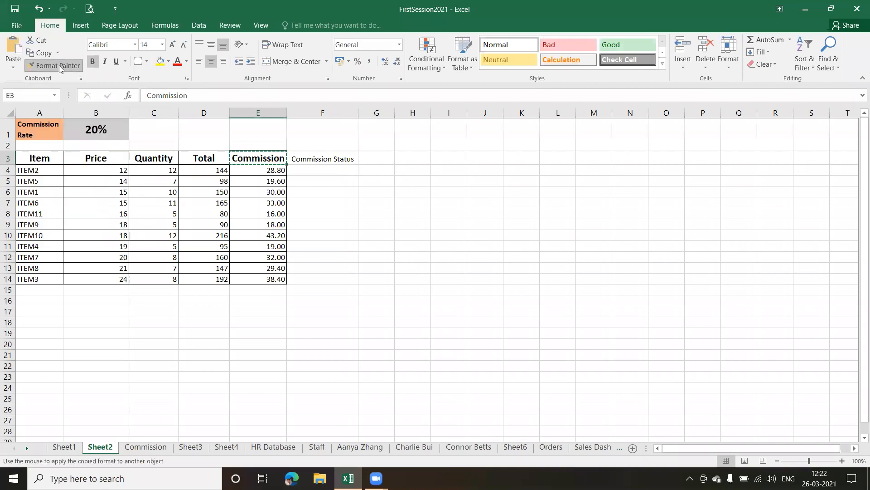
pyautogui.click(322, 159)
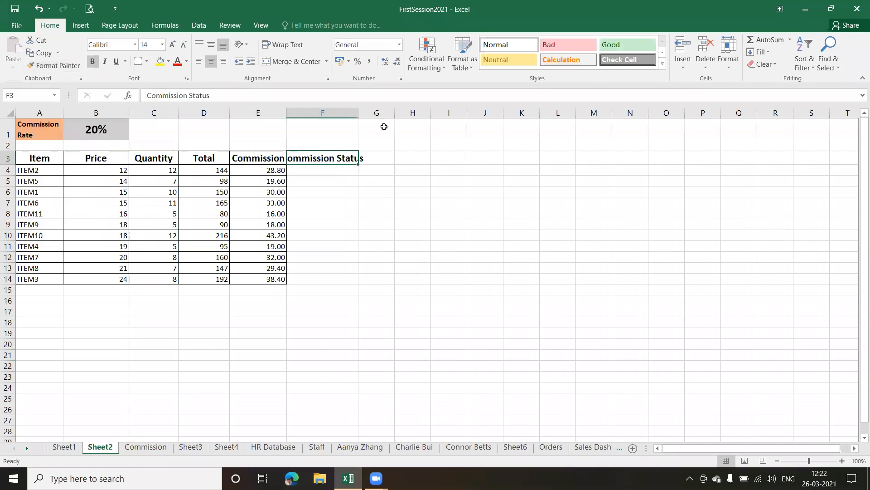
pyautogui.click(286, 45)
pyautogui.click(324, 205)
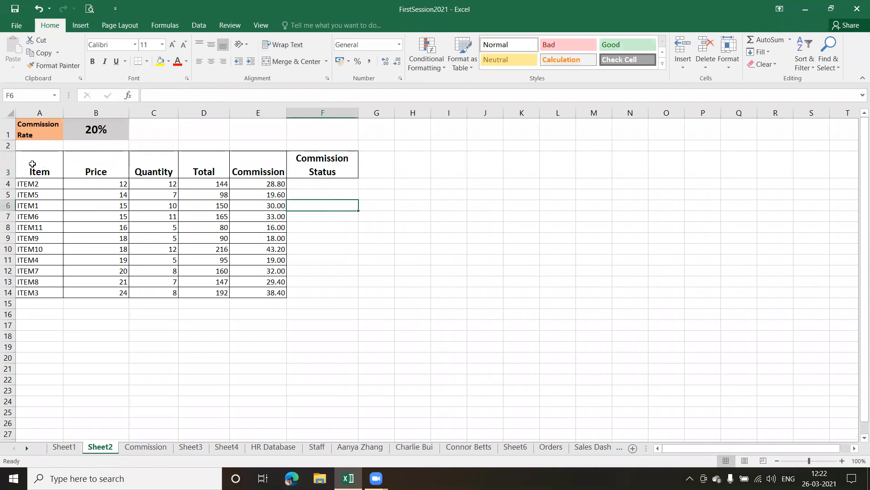
# Step: Vertically center the header text in row 3 with Middle Align
pyautogui.click(8, 168)
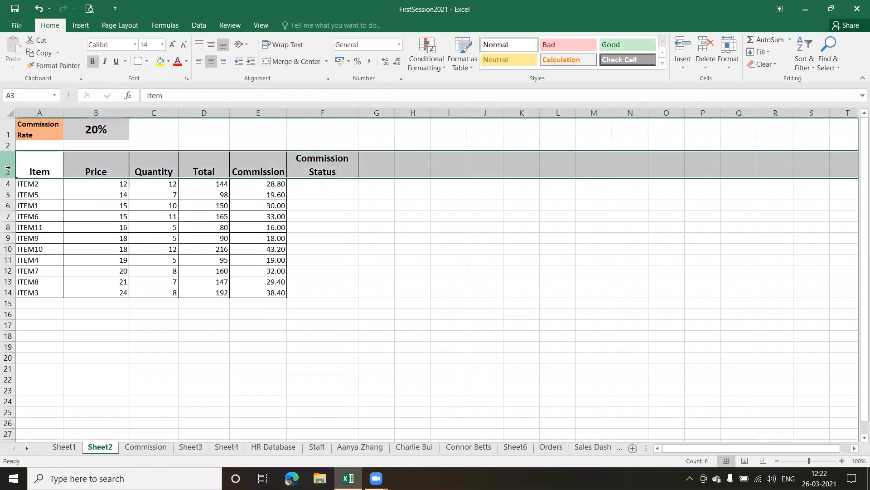
pyautogui.click(212, 47)
pyautogui.click(325, 208)
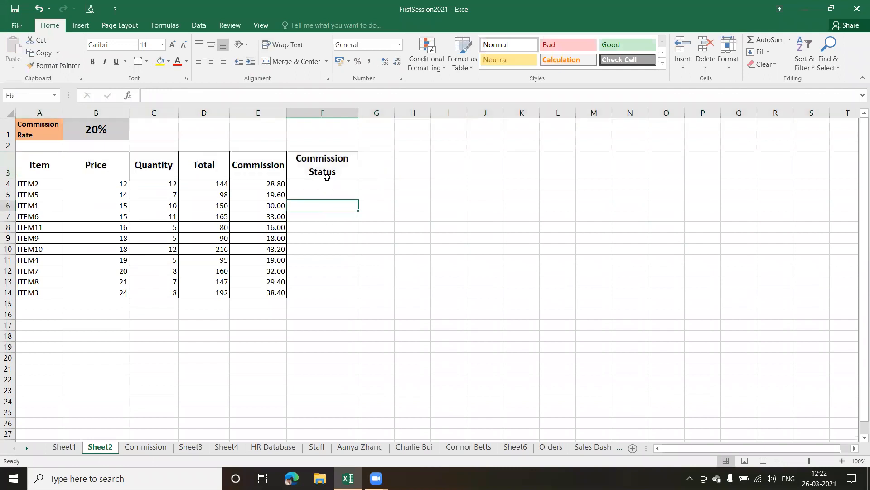
# Step: Apply All Borders to the empty Commission Status cells F4:F14
pyautogui.moveTo(328, 184); pyautogui.dragTo(330, 290)
pyautogui.click(147, 61)
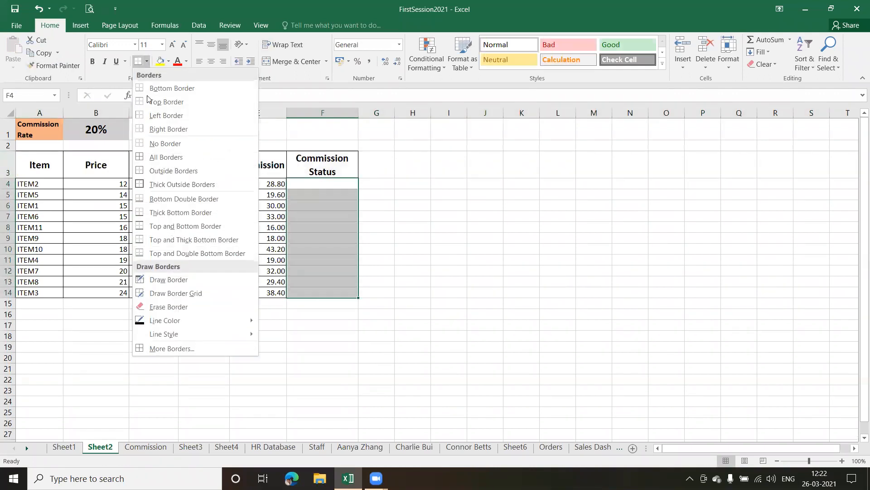
pyautogui.click(166, 157)
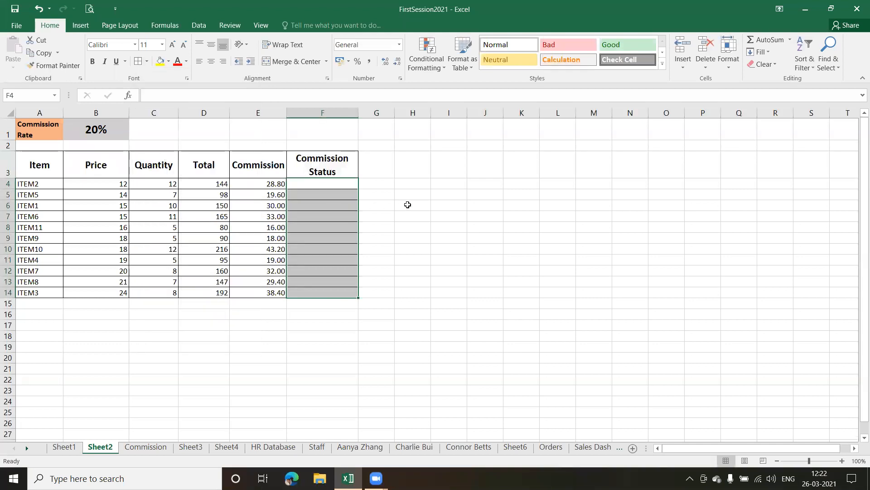
pyautogui.click(407, 205)
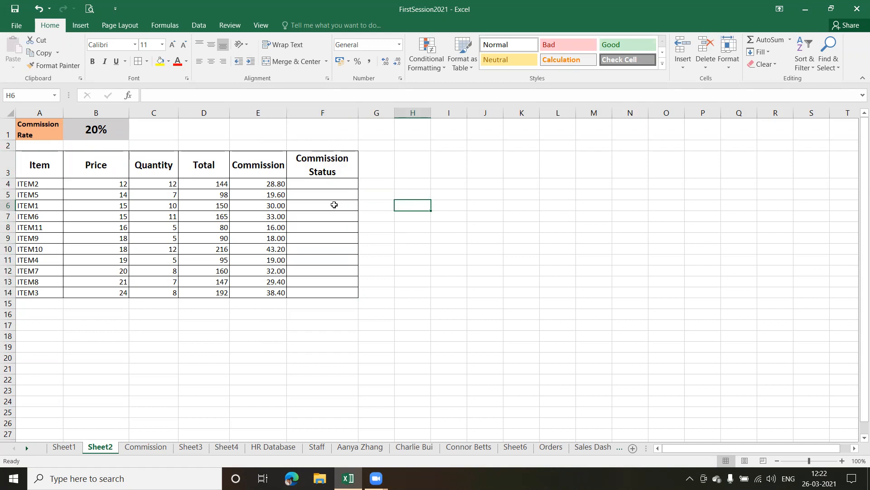
# Step: Enter the formula =IF(E4>20,"Pay") in F4 for the first item's commission status
pyautogui.click(323, 184)
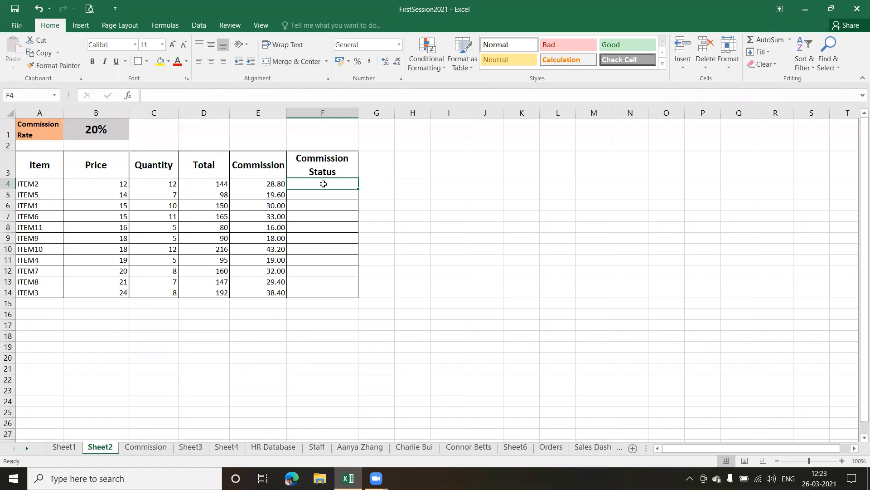
pyautogui.write('=')
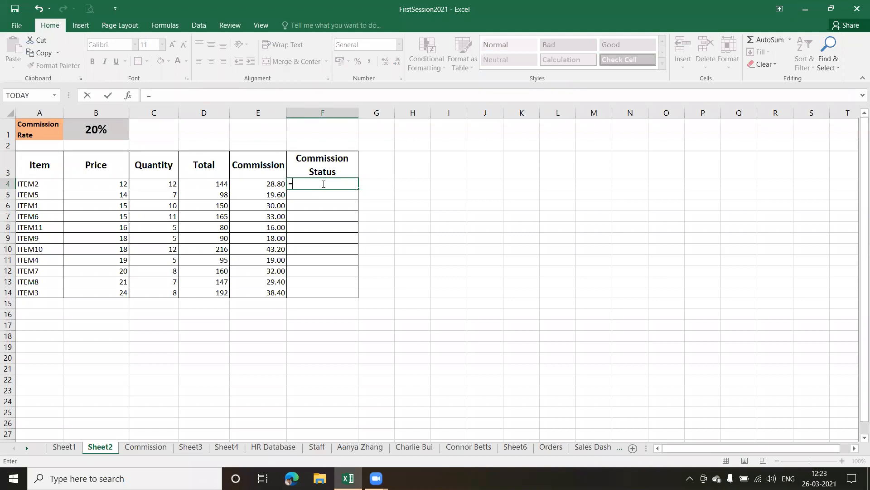
pyautogui.write('if')
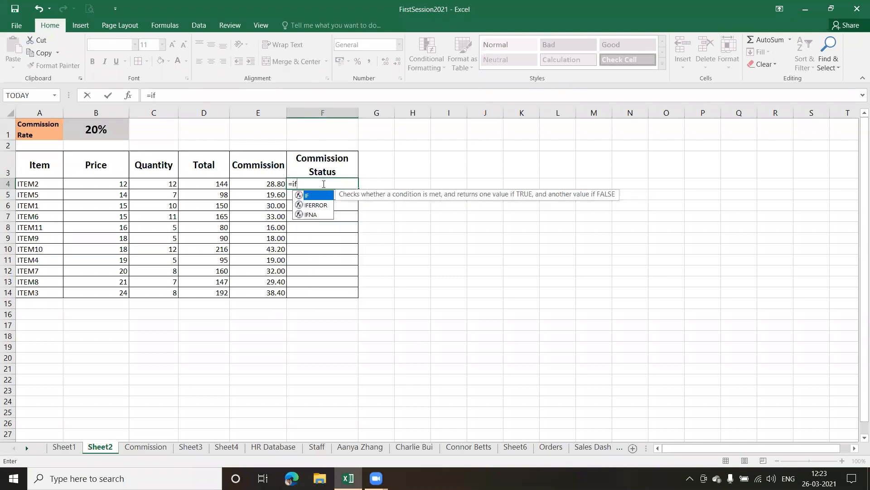
pyautogui.write('(')
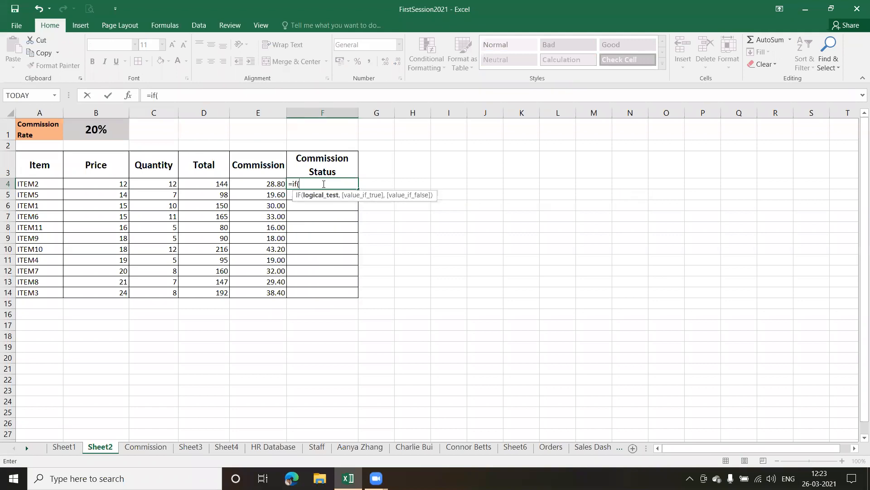
pyautogui.click(259, 184)
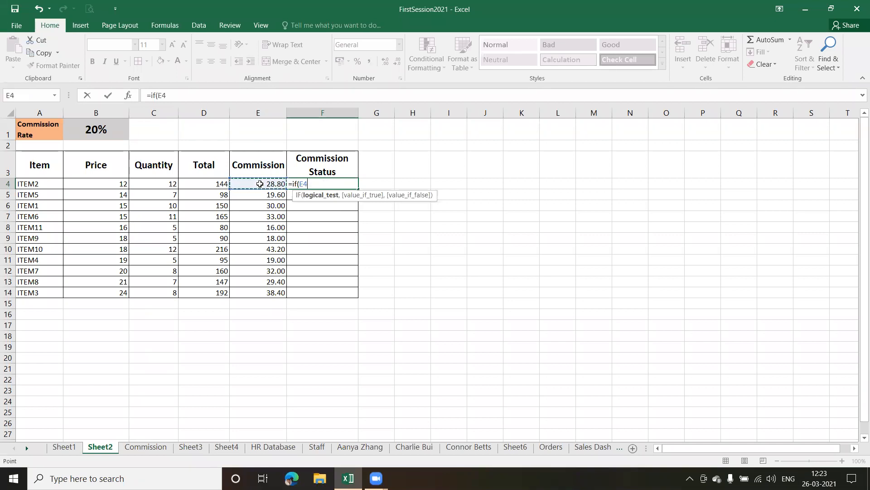
pyautogui.write('>20,')
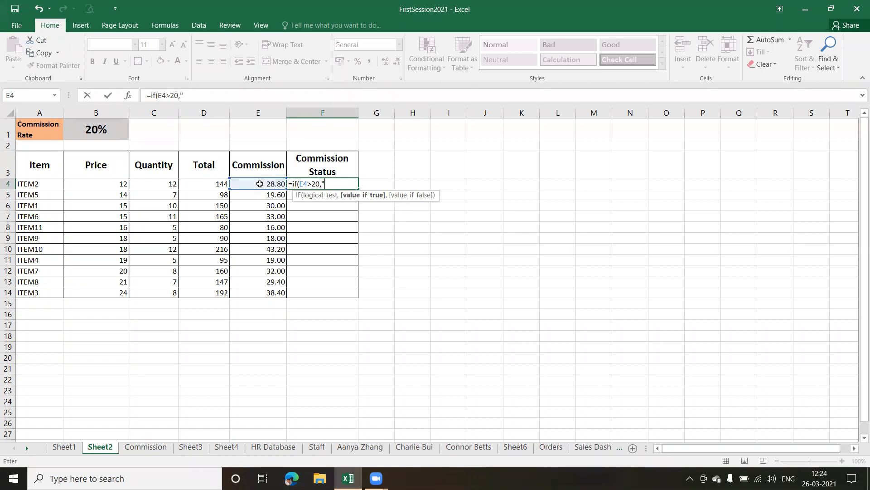
pyautogui.write('"Pay",')
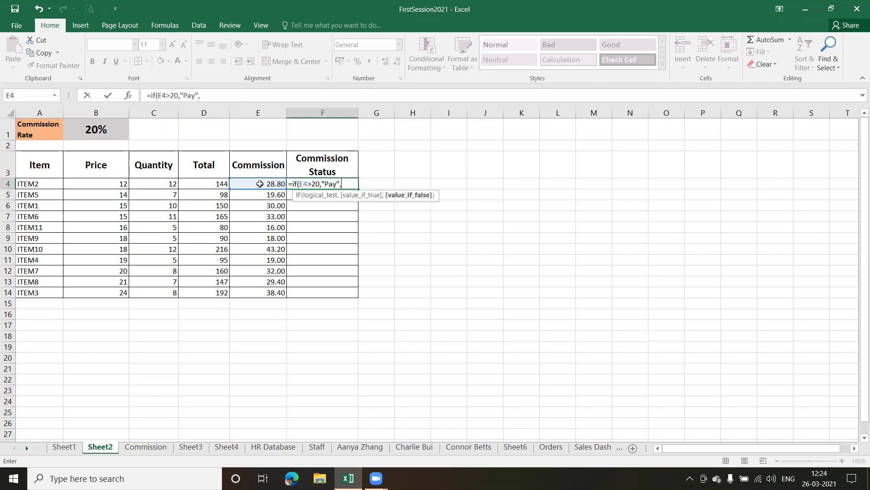
pyautogui.press('BackSpace')
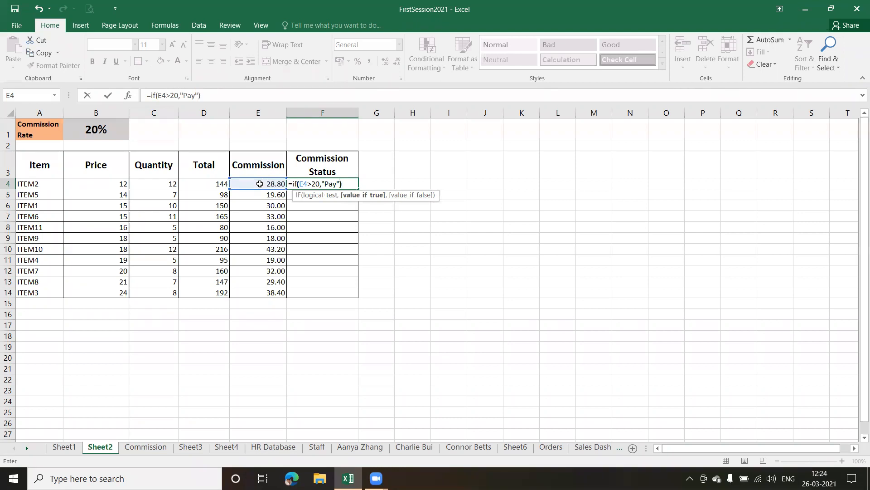
pyautogui.press('Return')
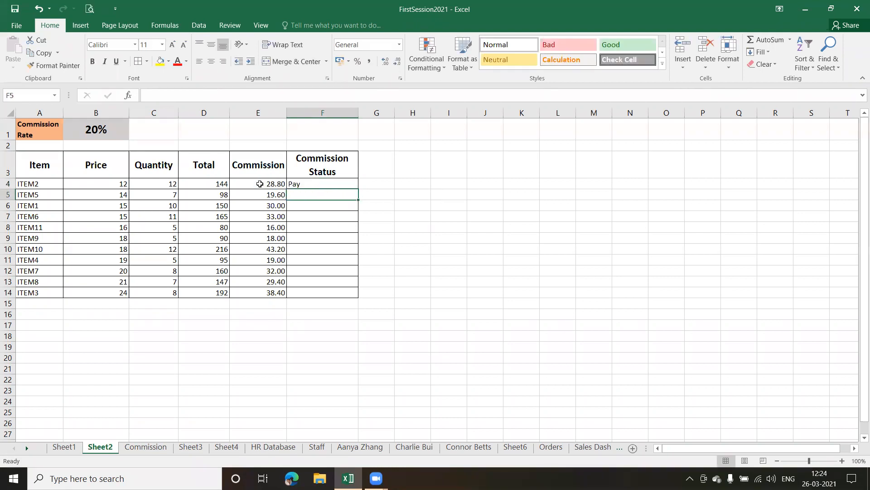
# Step: Fill the IF formula from F4 down through F14 and inspect the copied formulas
pyautogui.click(345, 184)
pyautogui.doubleClick(358, 187)
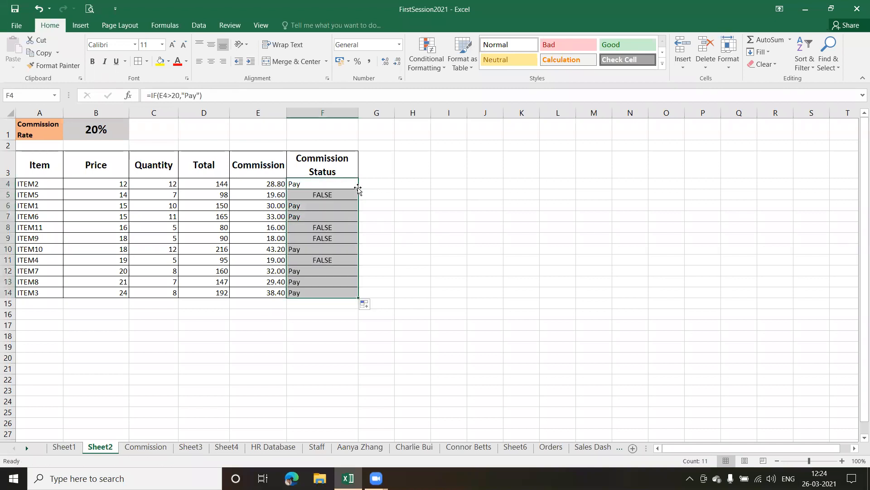
pyautogui.click(397, 267)
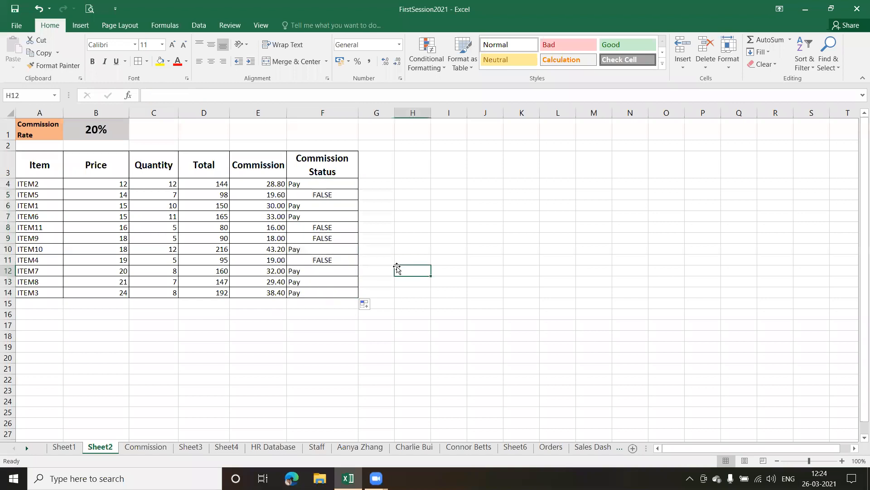
pyautogui.click(308, 184)
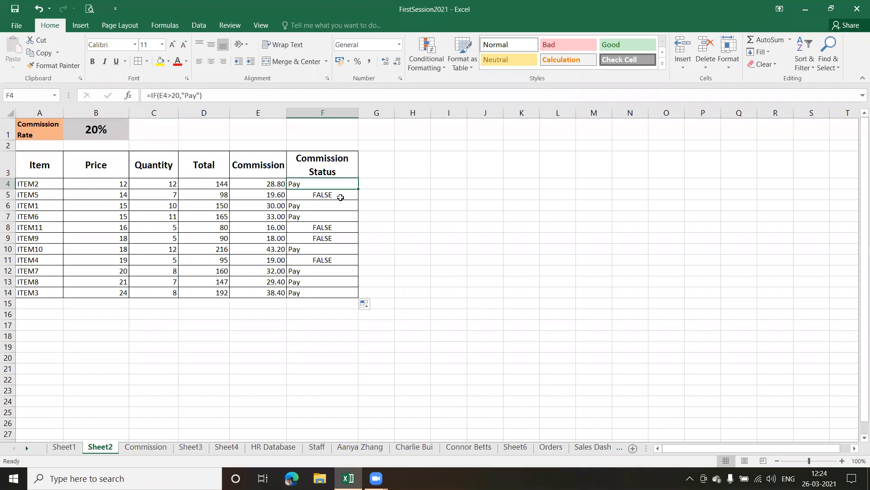
pyautogui.click(333, 229)
pyautogui.click(332, 240)
pyautogui.click(328, 261)
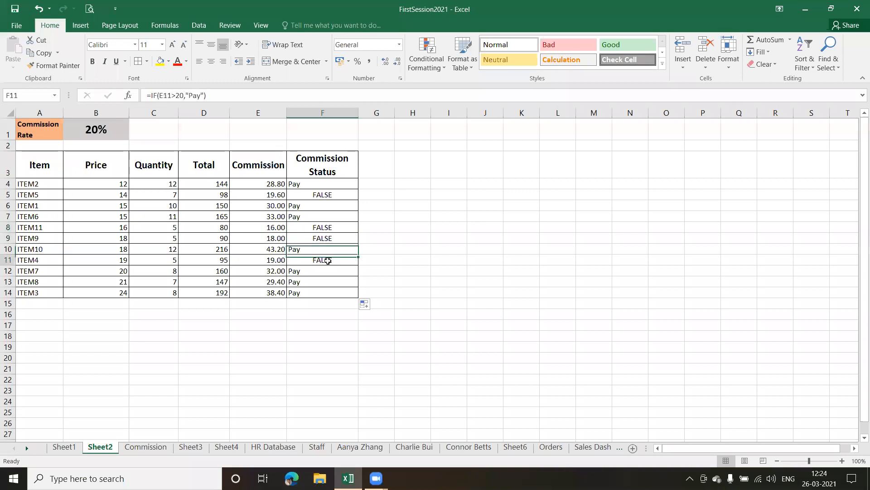
# Step: Add an empty string as the false value in F4, making the formula =IF(E4>20,"Pay","")
pyautogui.doubleClick(325, 185)
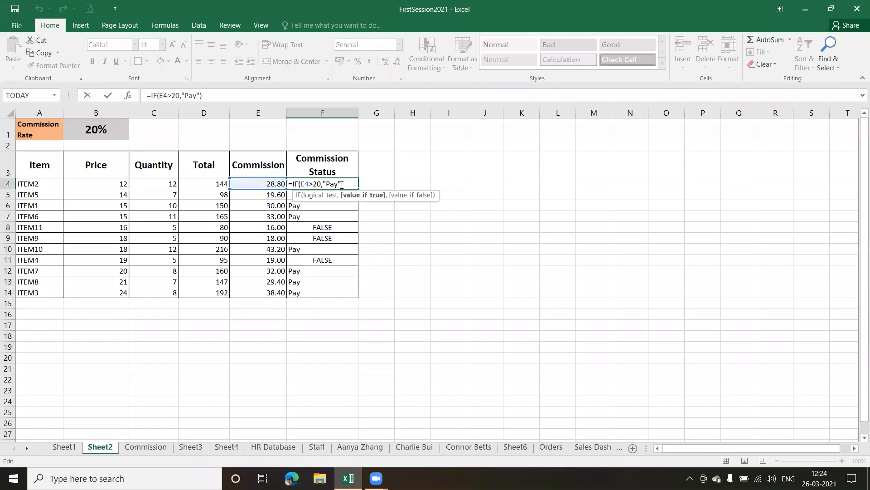
pyautogui.write(',')
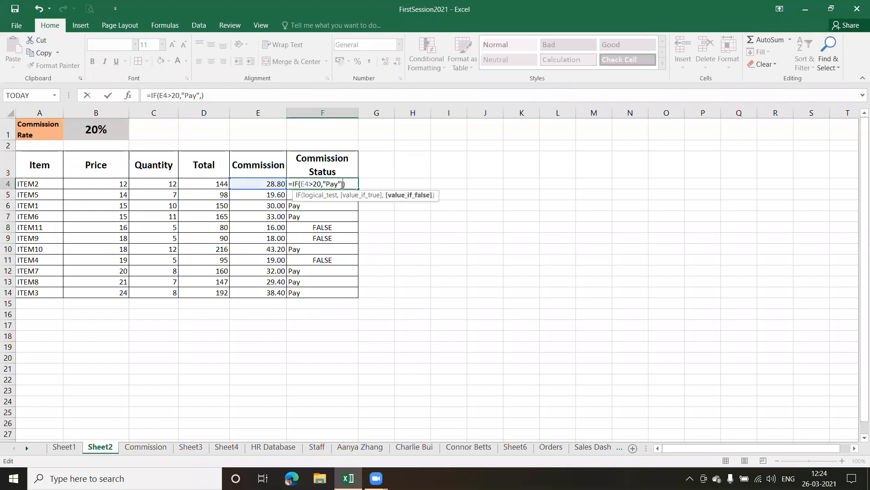
pyautogui.write('""')
pyautogui.press('Return')
# Step: Fill the updated F4 formula with the blank false value down through F14
pyautogui.click(341, 182)
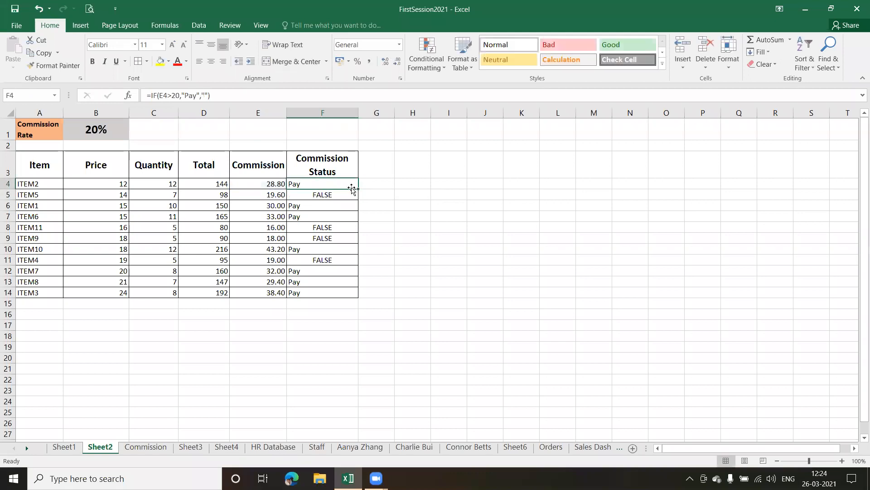
pyautogui.doubleClick(358, 189)
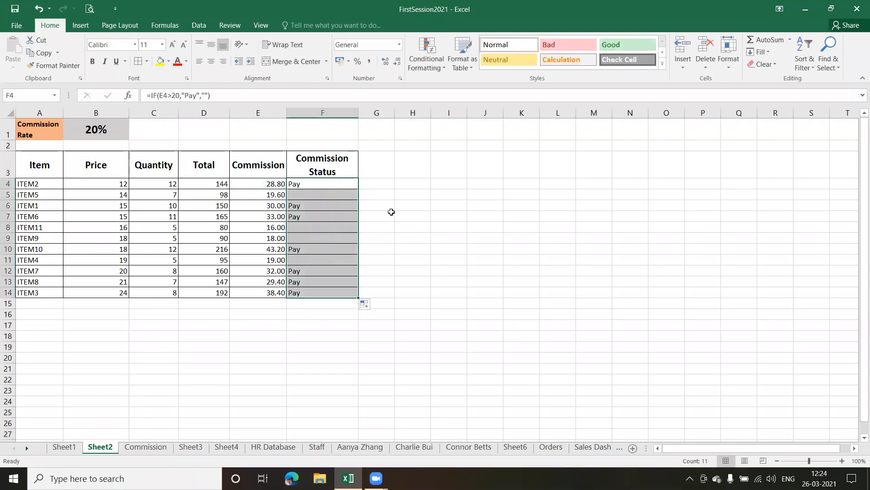
pyautogui.click(397, 213)
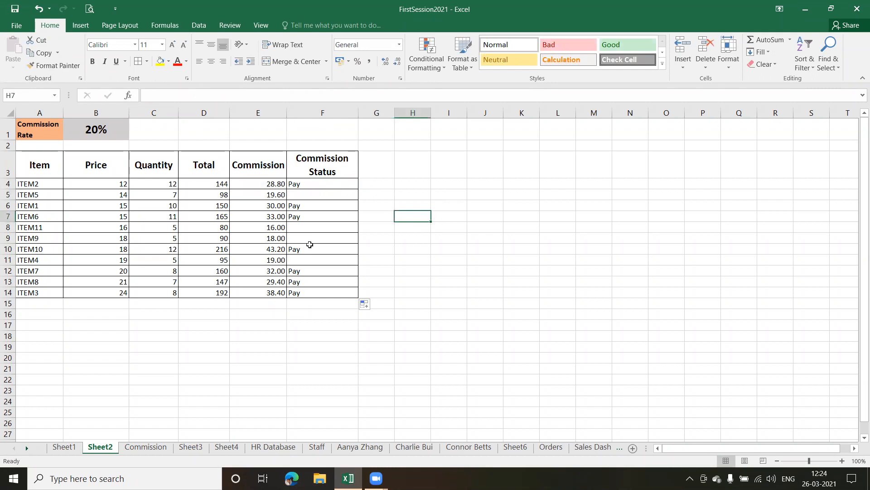
# Step: Inspect the copied IF formulas in the Commission Status cells F5, F8 and F4
pyautogui.click(300, 194)
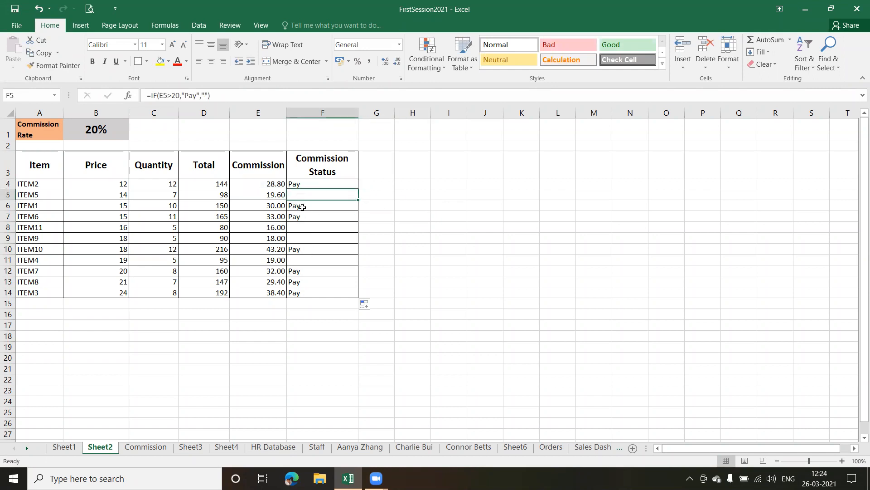
pyautogui.click(307, 229)
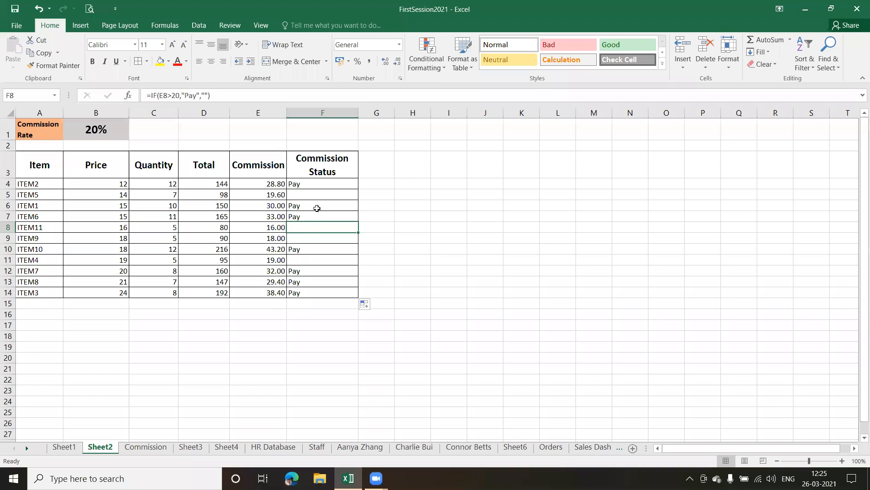
pyautogui.click(309, 184)
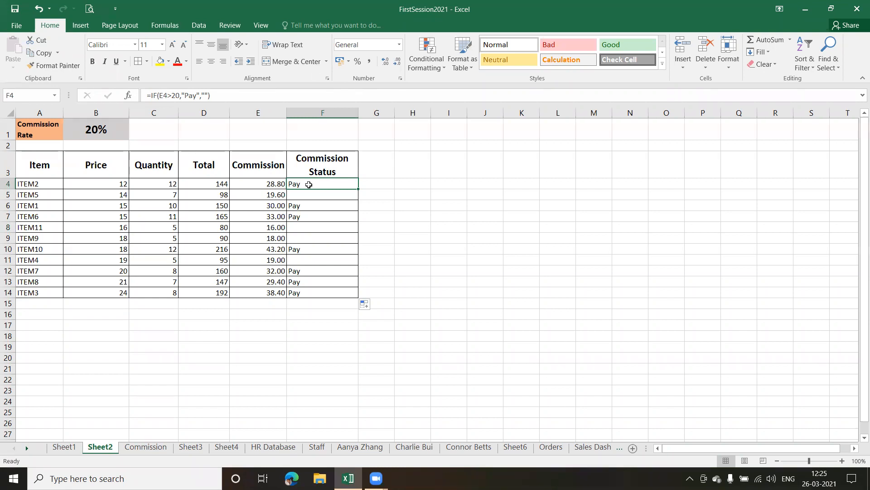
# Step: Remove the empty-string false value from the F4 formula and begin a nested IF function in its place
pyautogui.doubleClick(309, 185)
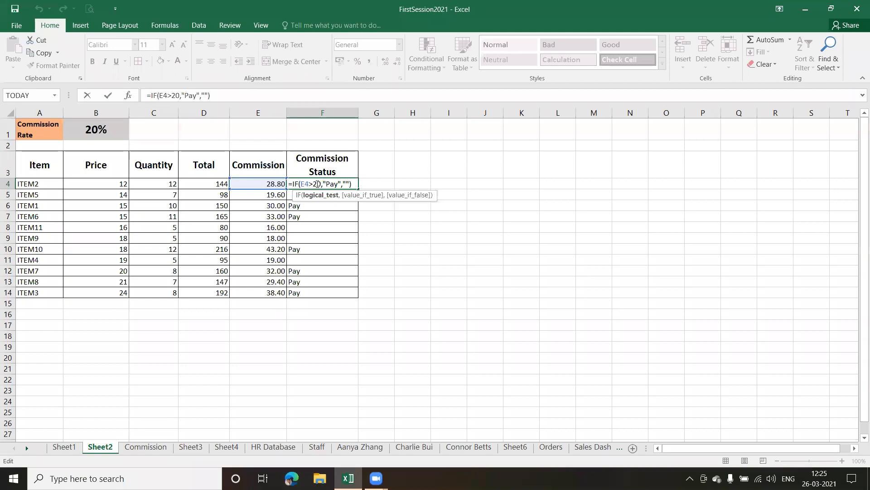
pyautogui.click(349, 183)
pyautogui.press('BackSpace')
pyautogui.press('BackSpace')
pyautogui.write('if')
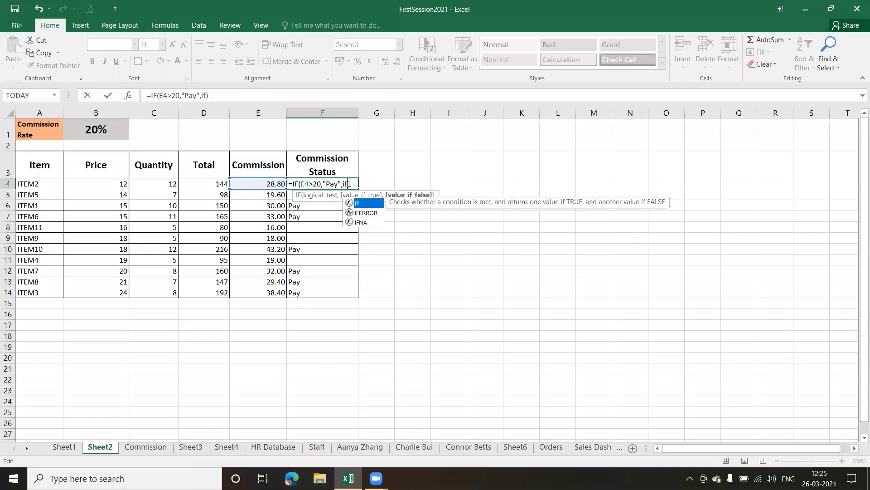
pyautogui.write('(')
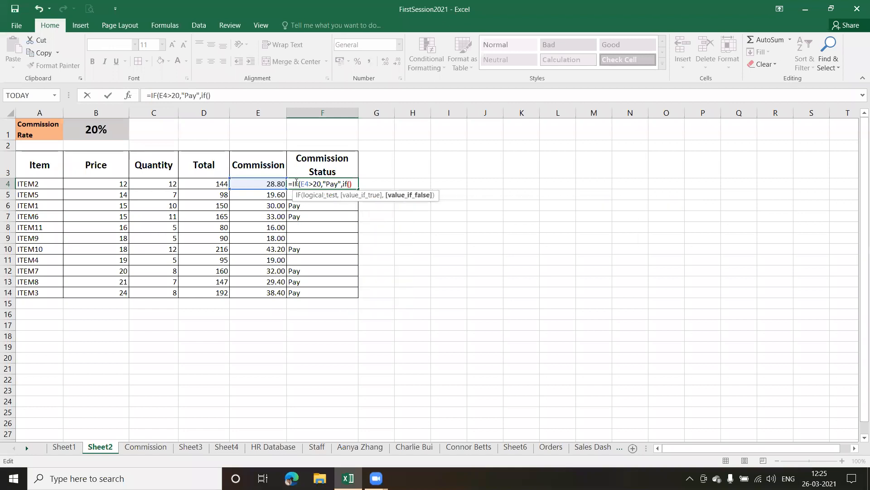
# Step: Complete the nested IF in F4 with the test E4<18, "Too Less" as the true value and an empty string as the false value
pyautogui.click(260, 184)
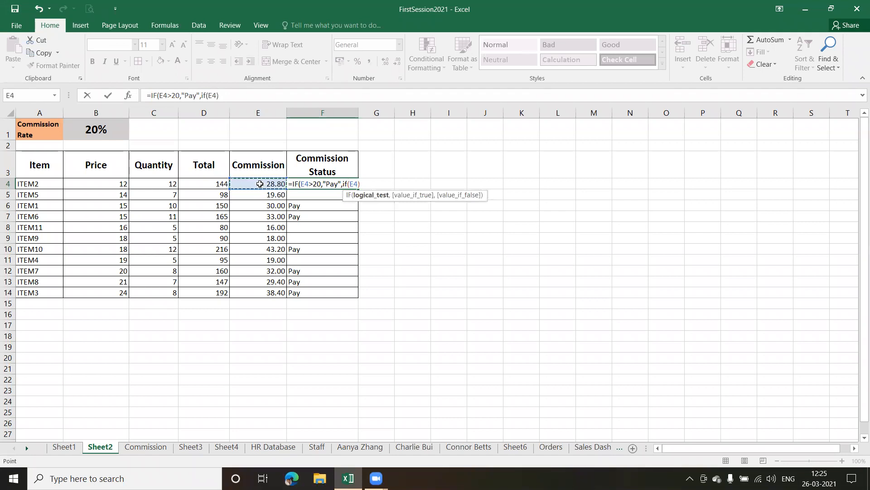
pyautogui.write('<')
pyautogui.write('18')
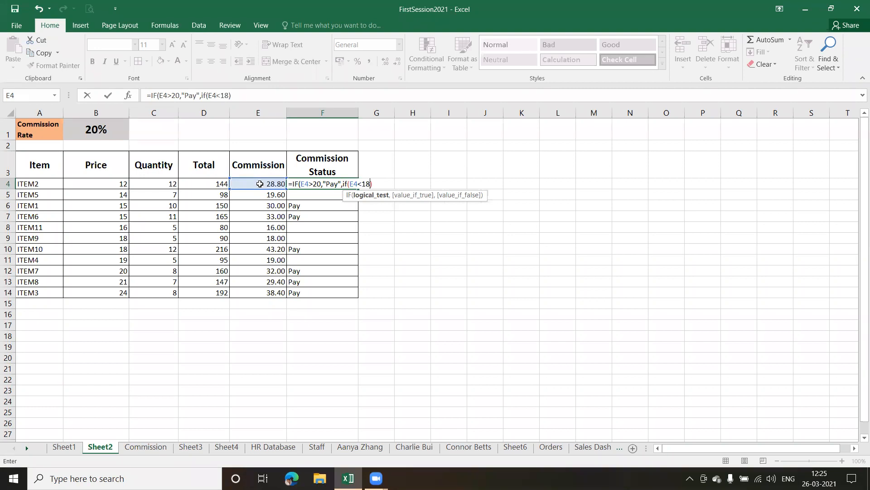
pyautogui.write(',')
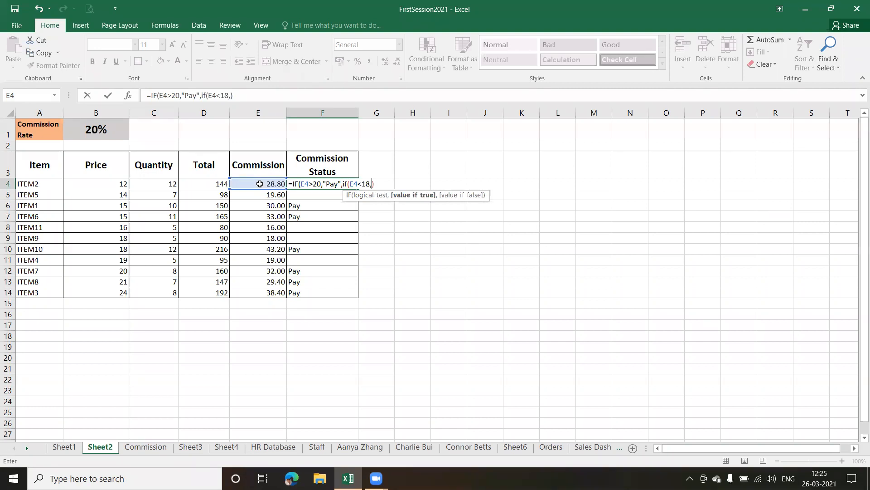
pyautogui.write('"Too Less",')
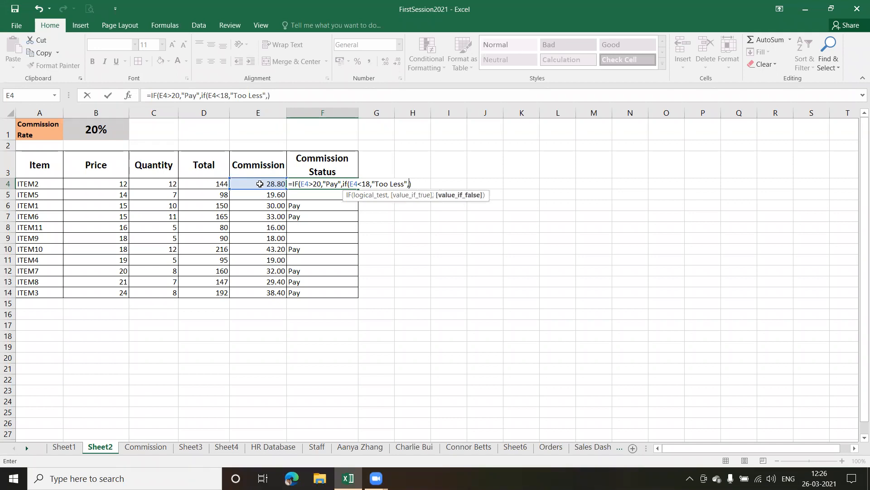
pyautogui.write('""')
pyautogui.press('Return')
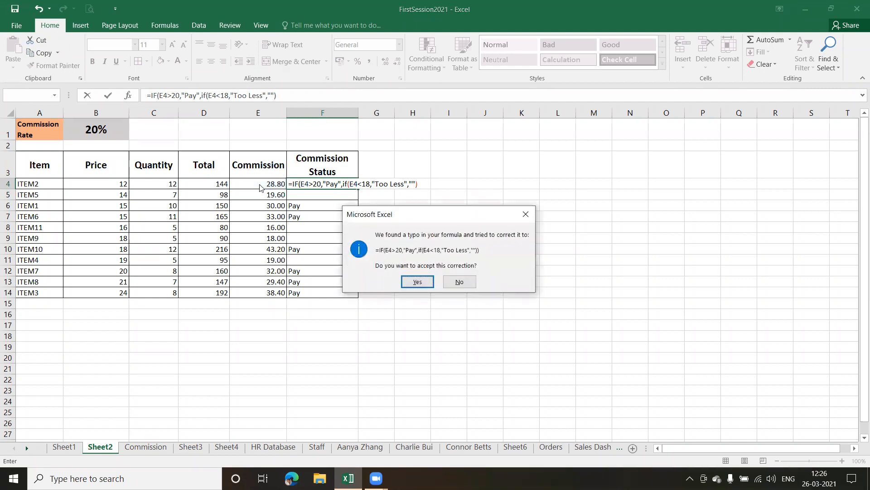
# Step: Decline the suggested correction and add the closing parenthesis, entering =IF(E4>20,"Pay",IF(E4<18,"Too Less","")) in F4
pyautogui.click(463, 282)
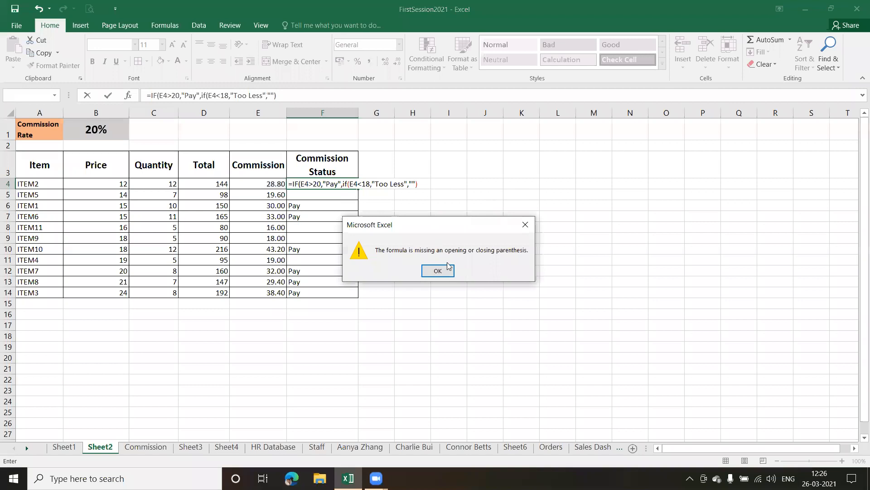
pyautogui.click(447, 269)
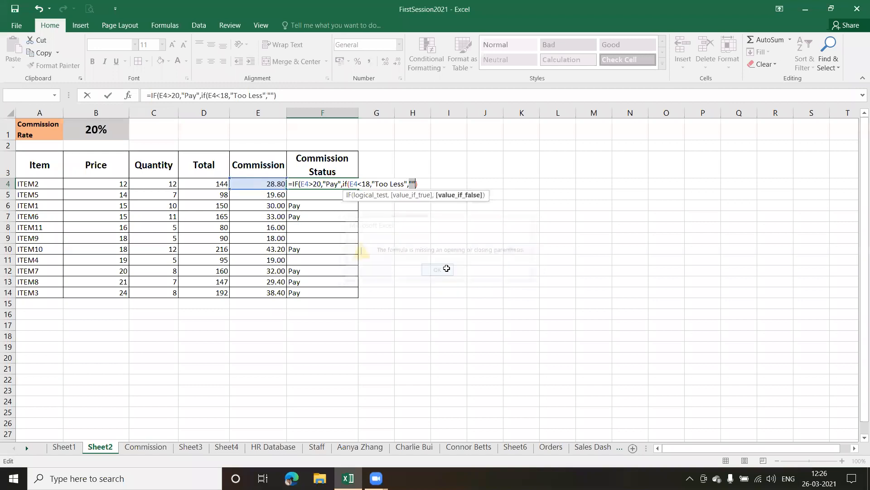
pyautogui.click(423, 184)
pyautogui.write(')')
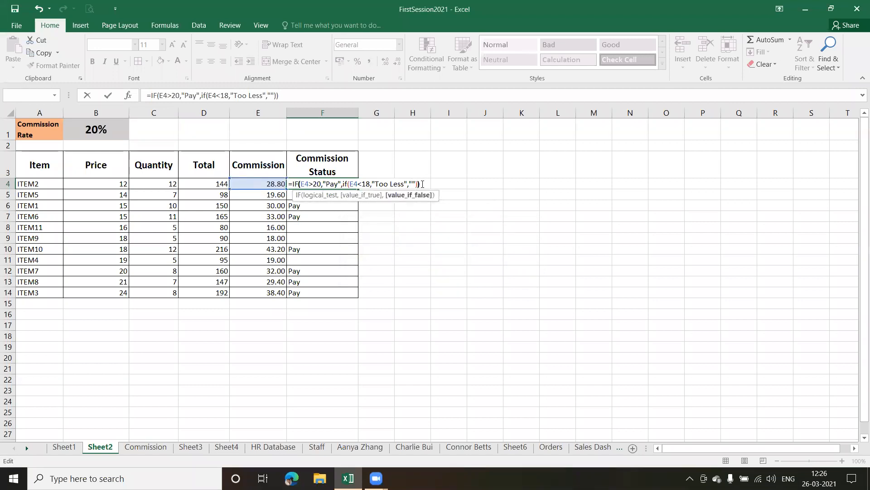
pyautogui.press('Return')
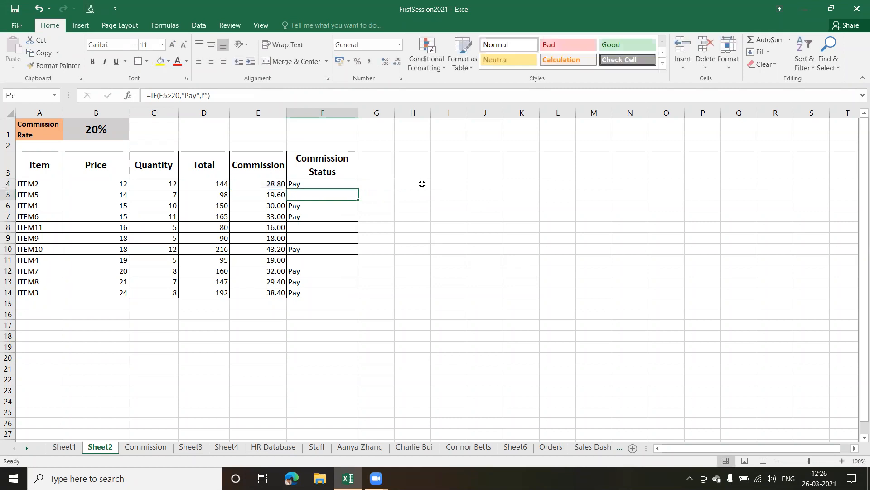
# Step: Fill the nested IF formula from F4 down through F14 and inspect the copied formula in F8
pyautogui.click(334, 182)
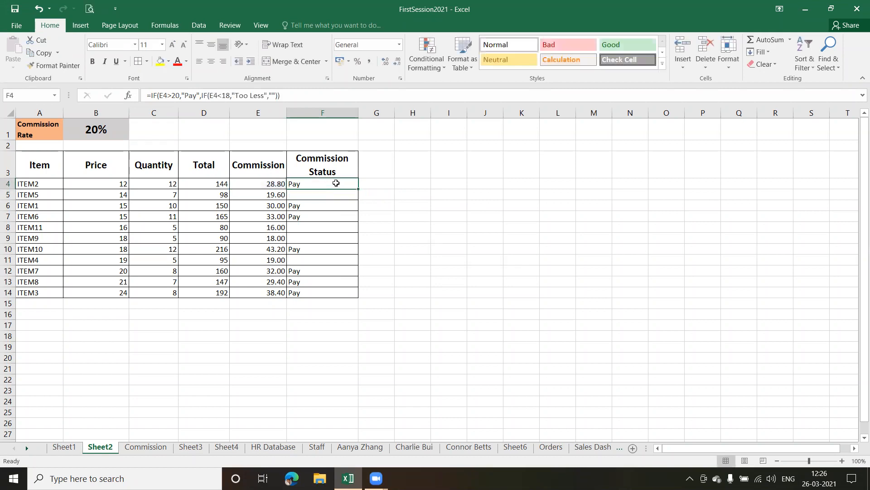
pyautogui.doubleClick(357, 189)
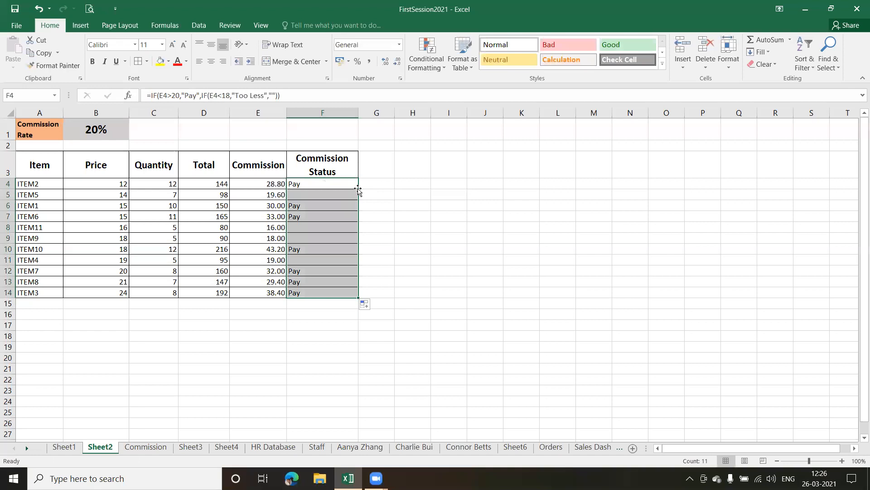
pyautogui.click(386, 240)
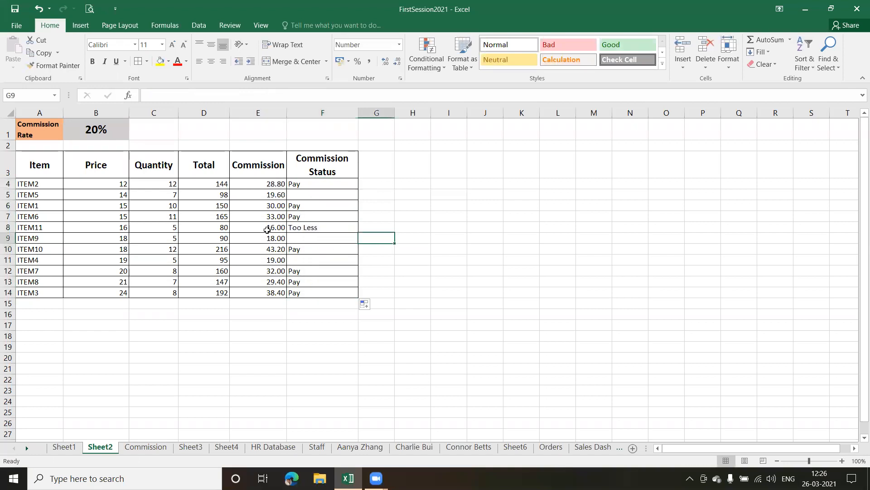
pyautogui.click(305, 228)
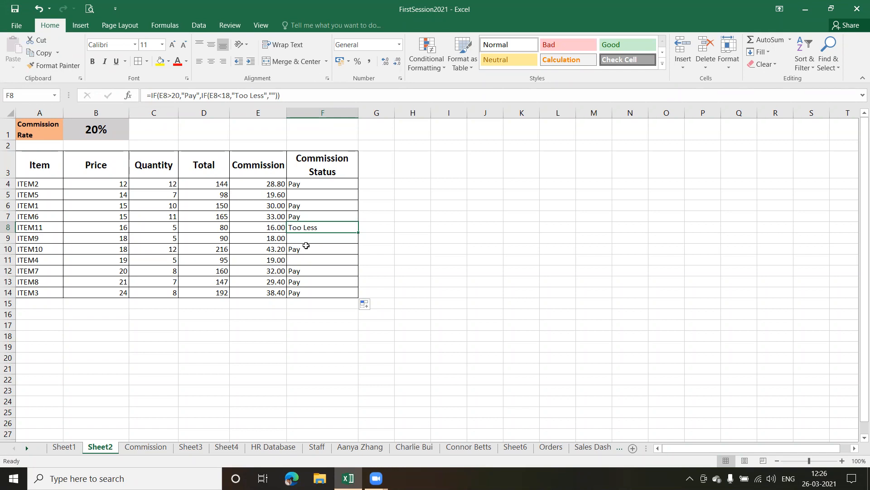
# Step: Enter the formula =AND(B4>15,C4>10) in G4 to test the first item's price and quantity
pyautogui.click(384, 184)
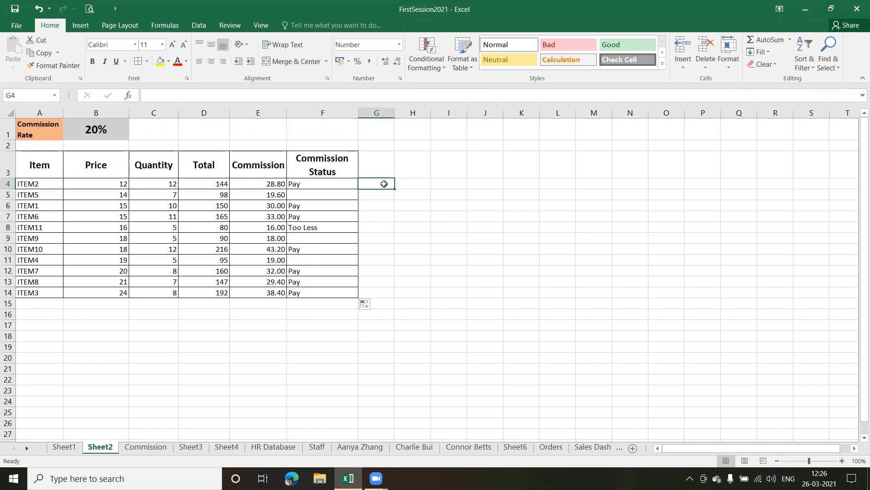
pyautogui.write('=and(')
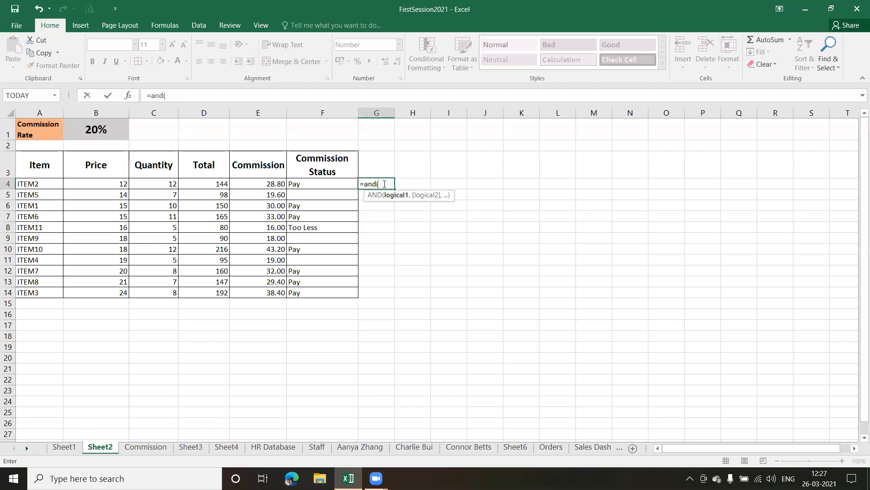
pyautogui.click(119, 183)
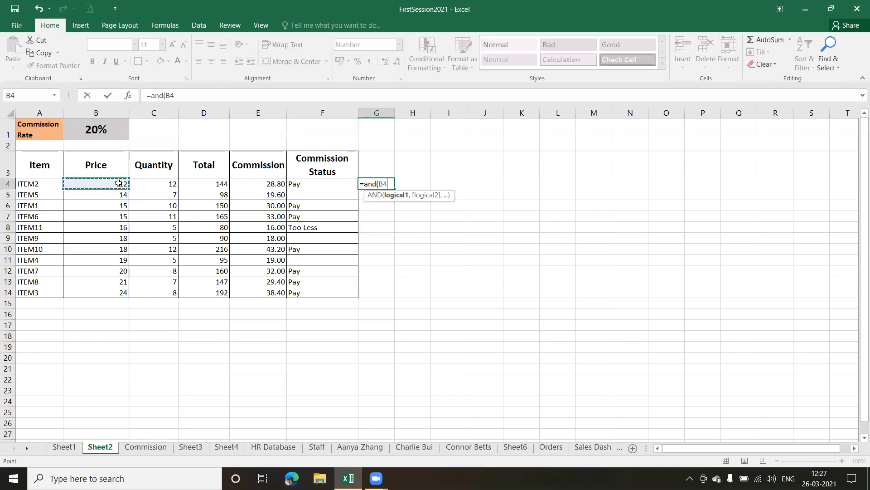
pyautogui.write('>10')
pyautogui.press('BackSpace')
pyautogui.write('5,')
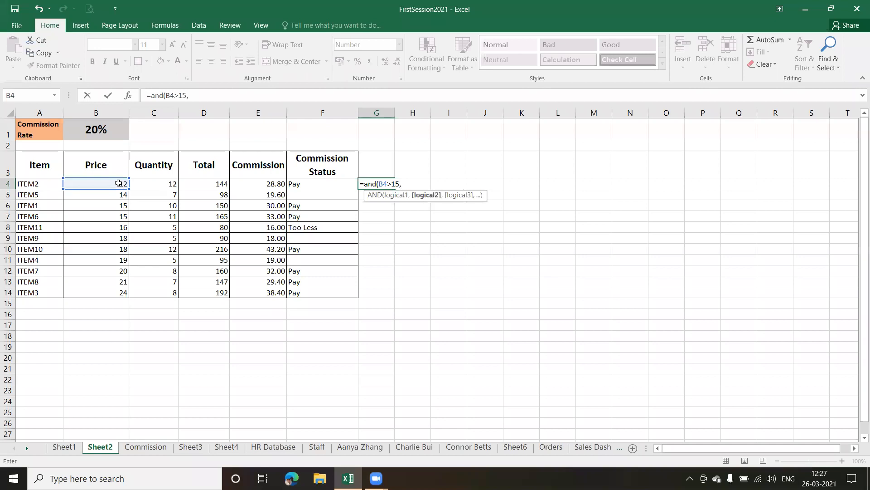
pyautogui.click(162, 184)
pyautogui.write('>10')
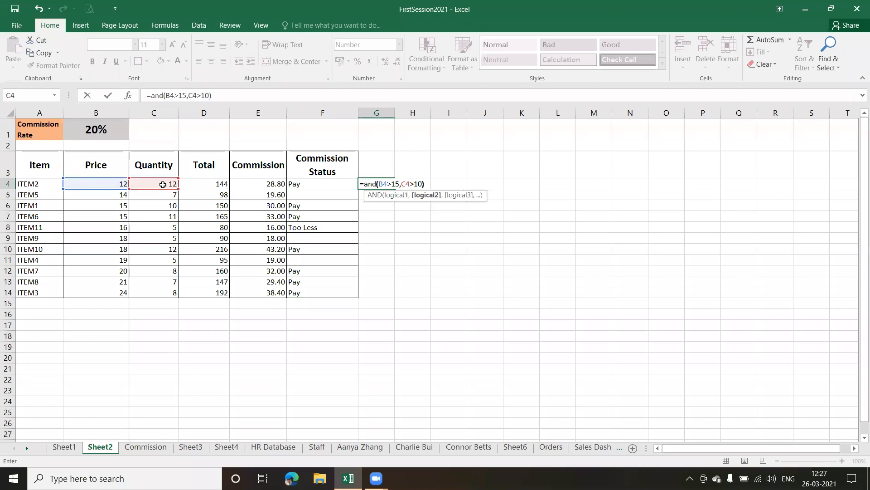
pyautogui.press('Return')
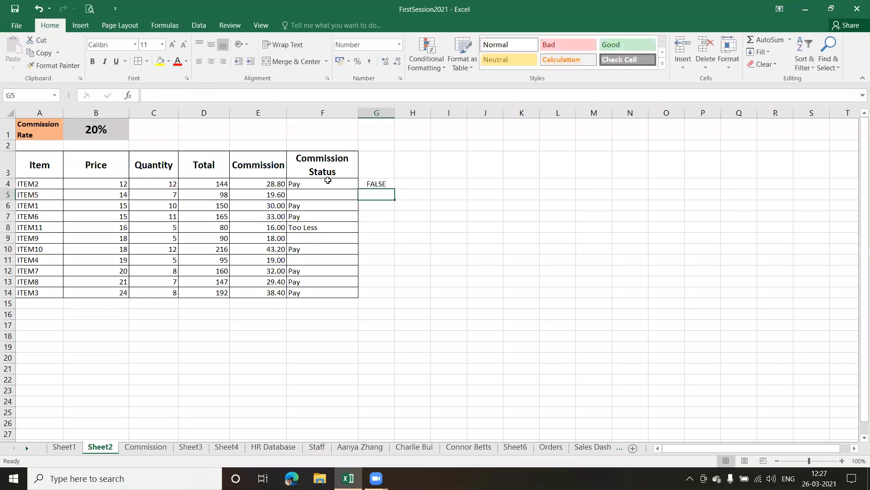
# Step: Fill the AND formula from G4 down through G14 and inspect the copied formula in G10
pyautogui.click(391, 183)
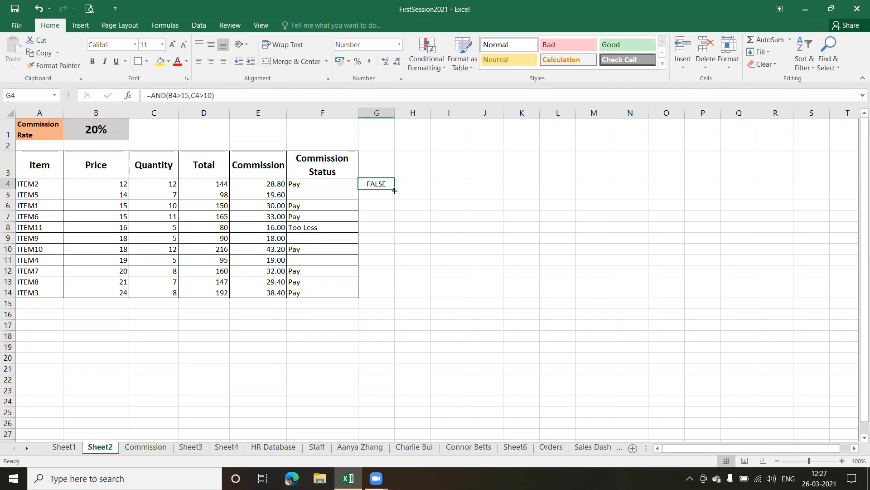
pyautogui.moveTo(394, 190); pyautogui.dragTo(392, 296)
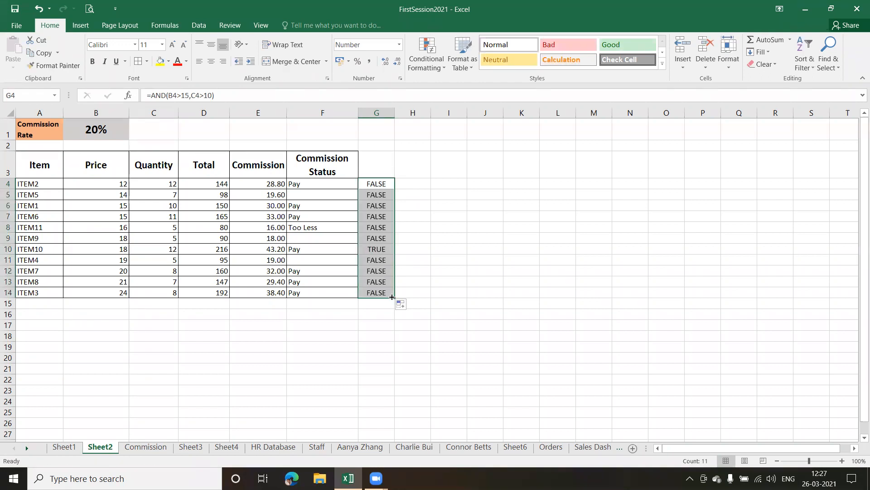
pyautogui.click(380, 249)
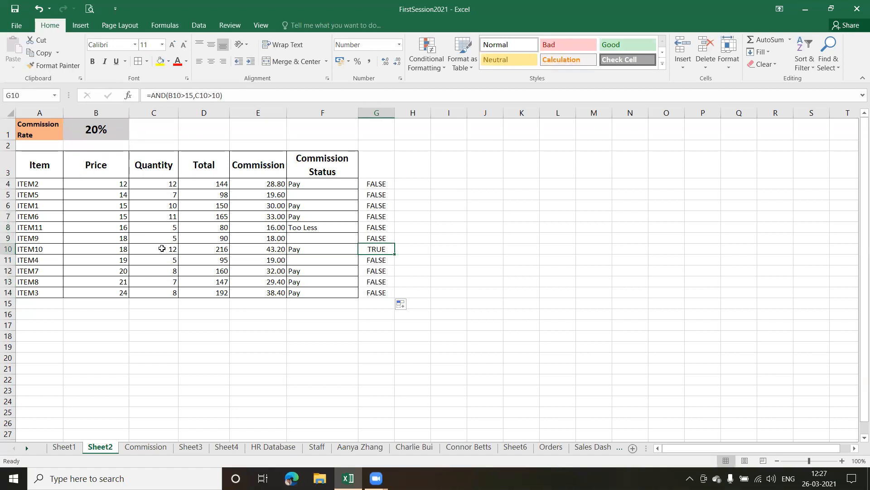
# Step: Replace the AND function in G4 with OR, making the formula =OR(B4>15,C4>10), and reselect the cell
pyautogui.click(380, 185)
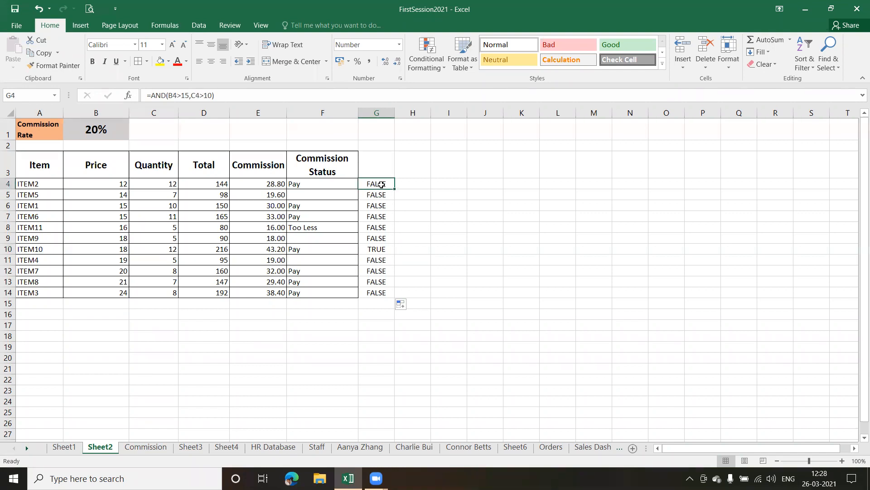
pyautogui.doubleClick(378, 185)
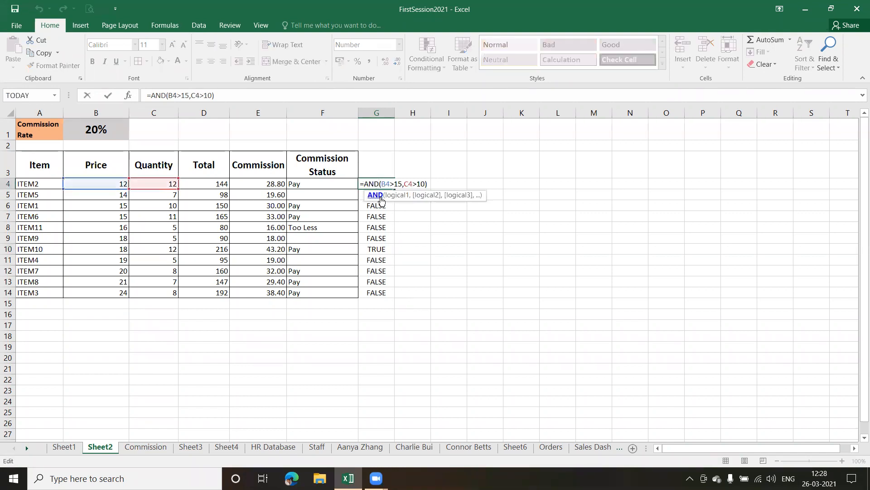
pyautogui.click(379, 184)
pyautogui.press('BackSpace')
pyautogui.press('BackSpace')
pyautogui.press('BackSpace')
pyautogui.write('or')
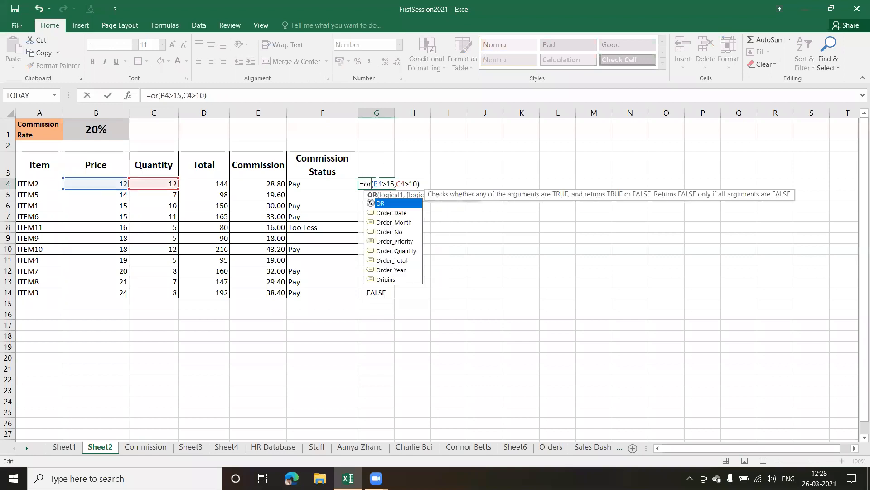
pyautogui.doubleClick(383, 204)
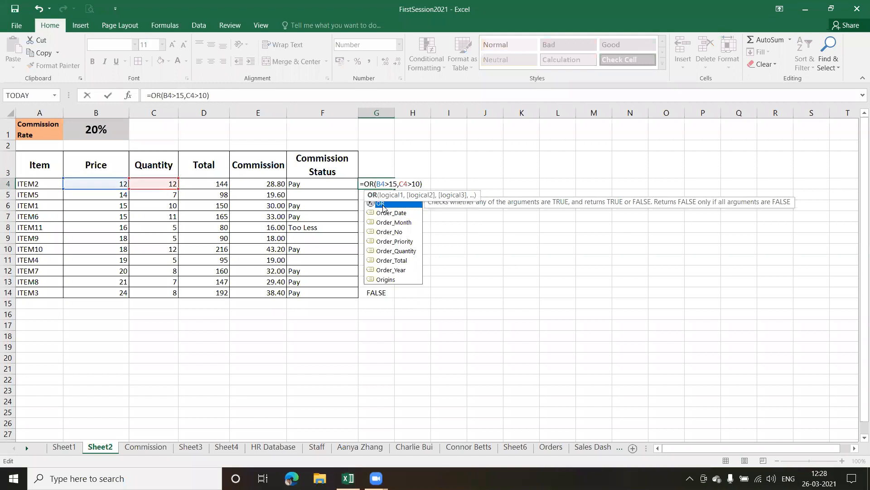
pyautogui.click(428, 184)
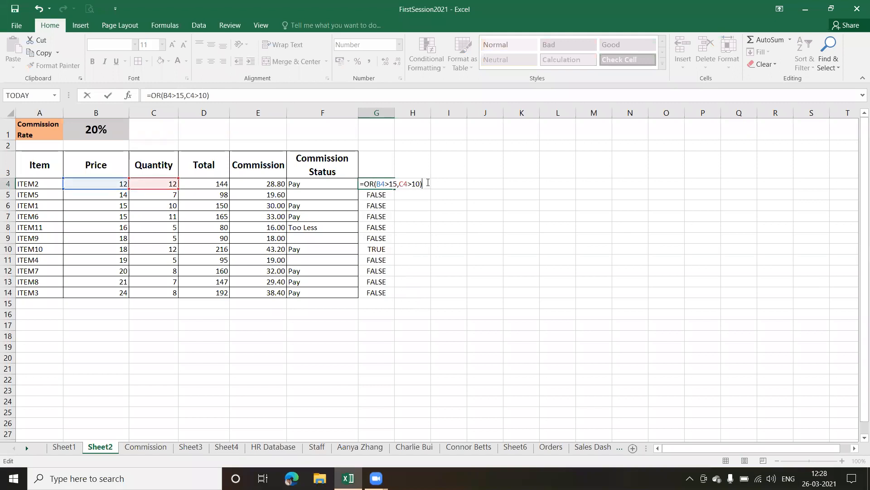
pyautogui.press('Return')
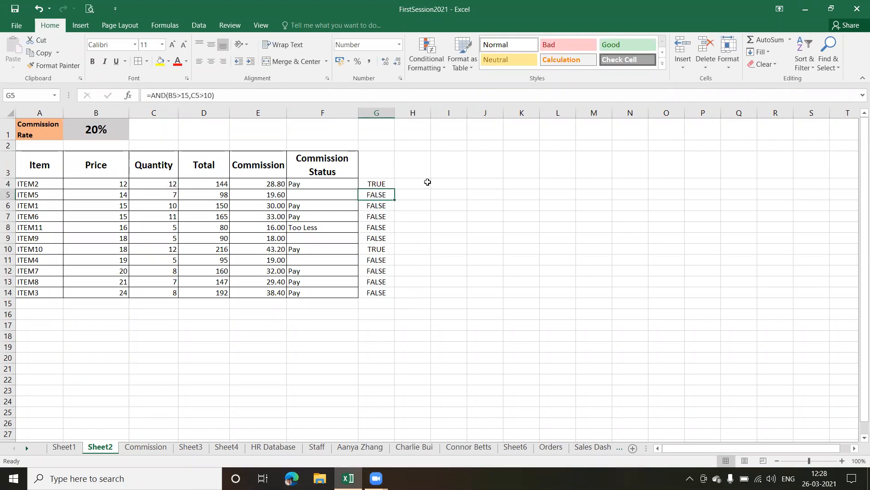
pyautogui.click(386, 185)
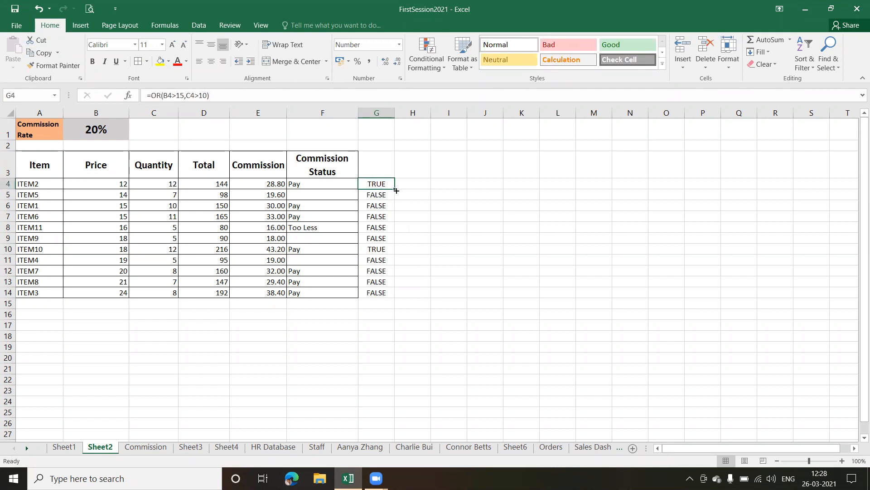
# Step: Fill the OR formula from G4 down through G14 and inspect the copied formula in G5
pyautogui.moveTo(396, 191); pyautogui.dragTo(393, 297)
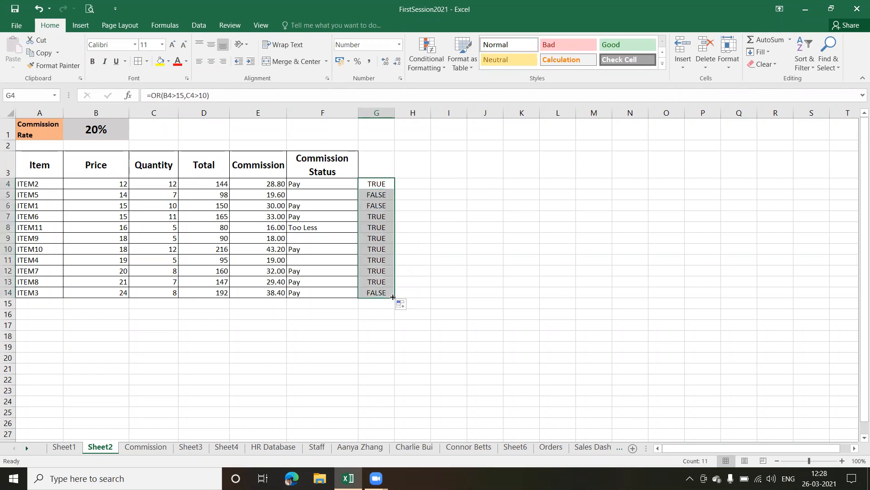
pyautogui.click(379, 185)
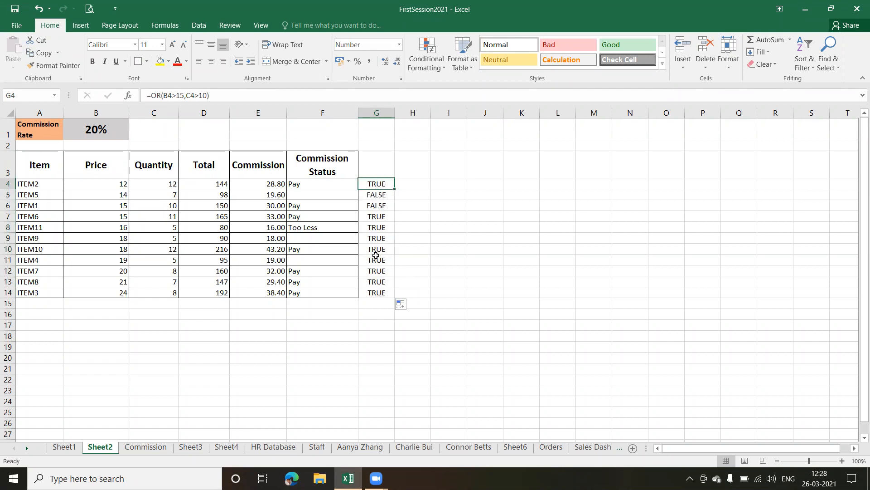
pyautogui.click(383, 196)
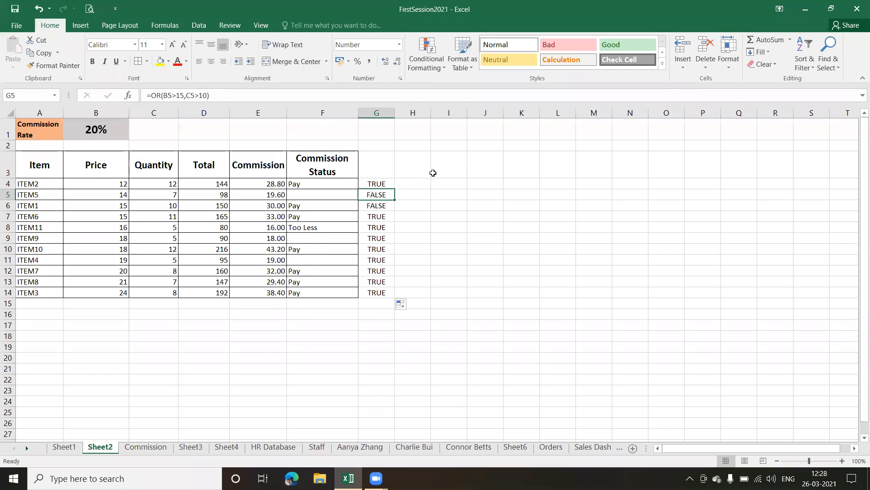
# Step: Enter the formula =NOT(G4) in H4 to reverse the first item's OR result
pyautogui.click(423, 185)
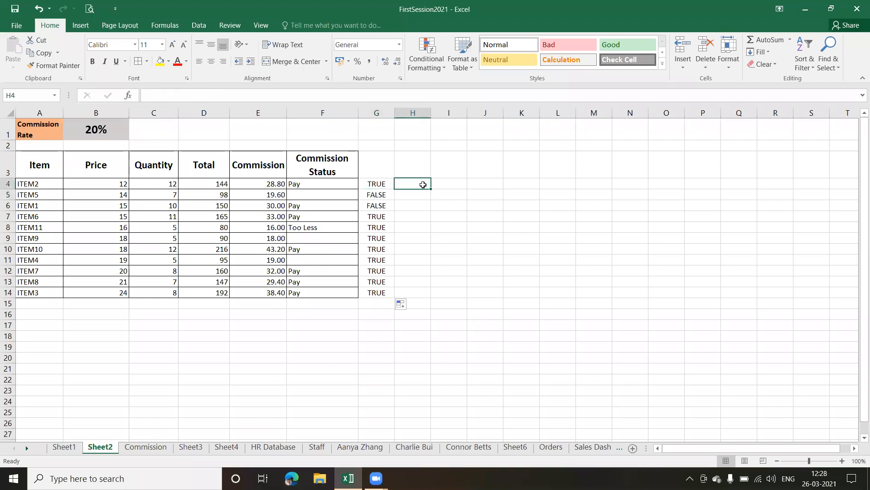
pyautogui.write('=')
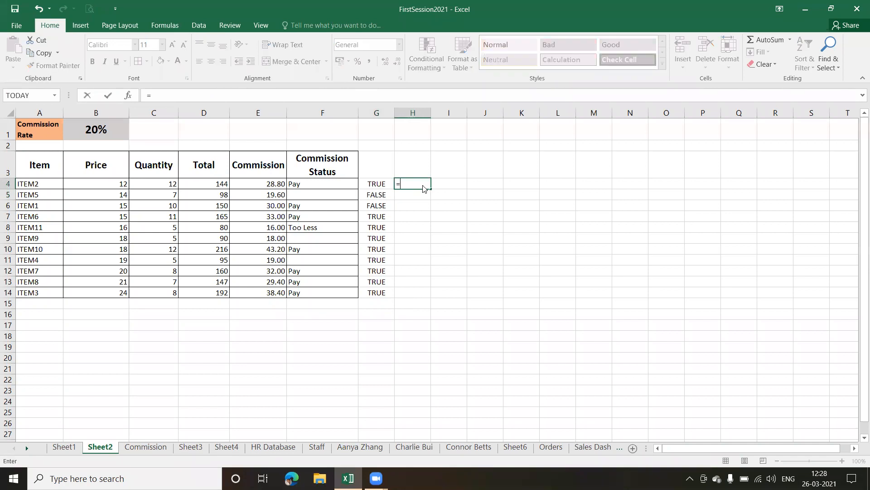
pyautogui.click(456, 181)
pyautogui.write('not')
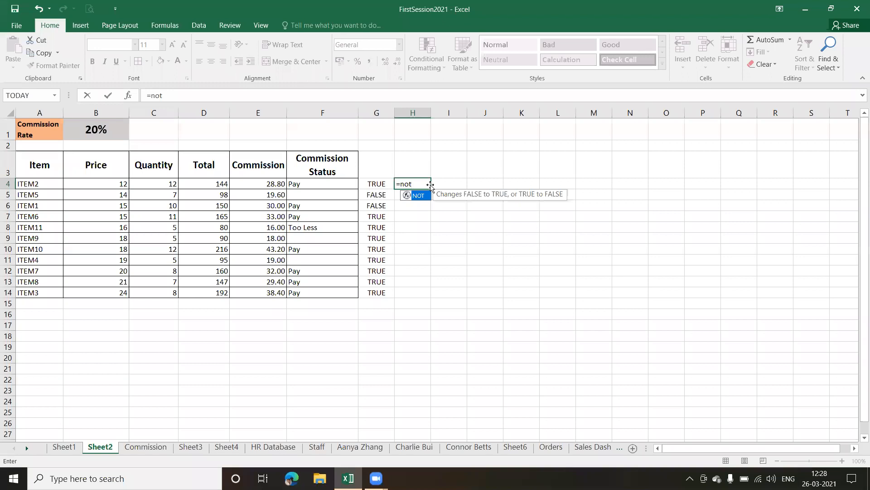
pyautogui.write('(')
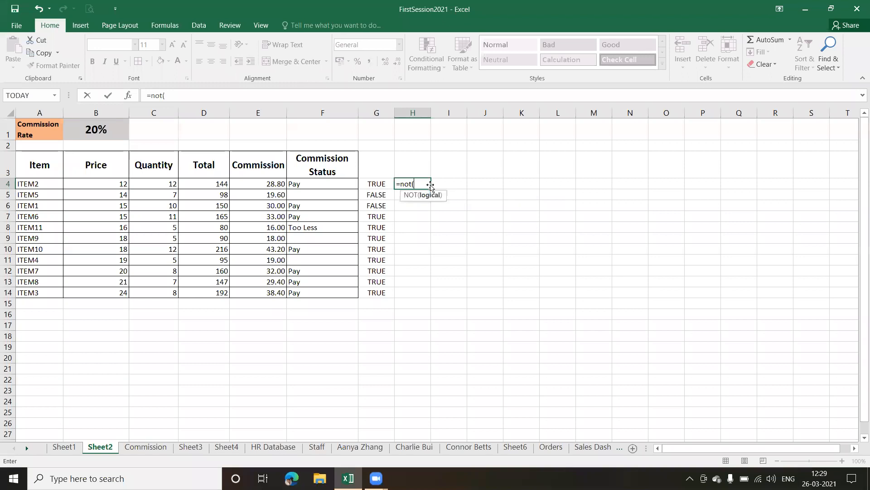
pyautogui.click(381, 183)
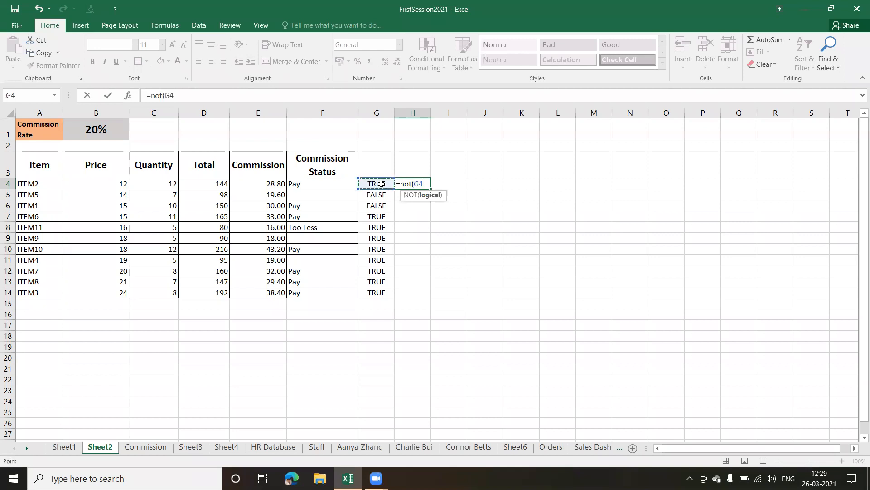
pyautogui.write(')')
pyautogui.press('Return')
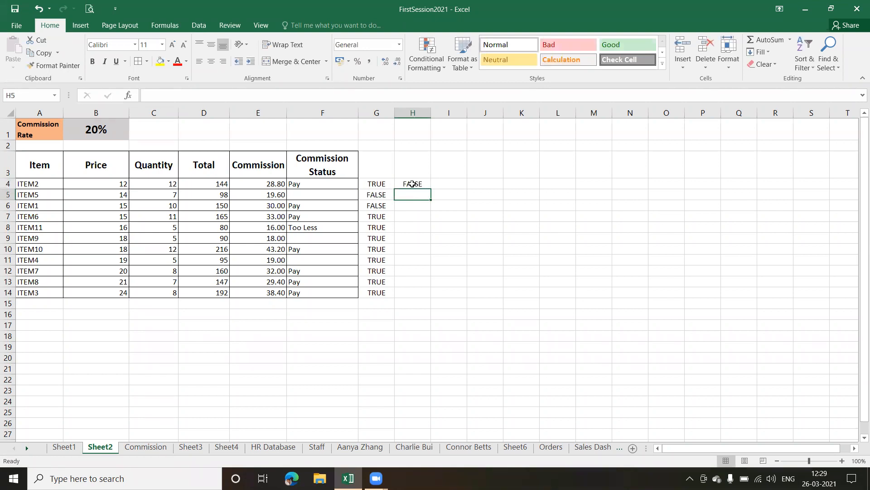
# Step: Clear the trial logical formulas from G4:H14
pyautogui.moveTo(381, 184); pyautogui.dragTo(405, 292)
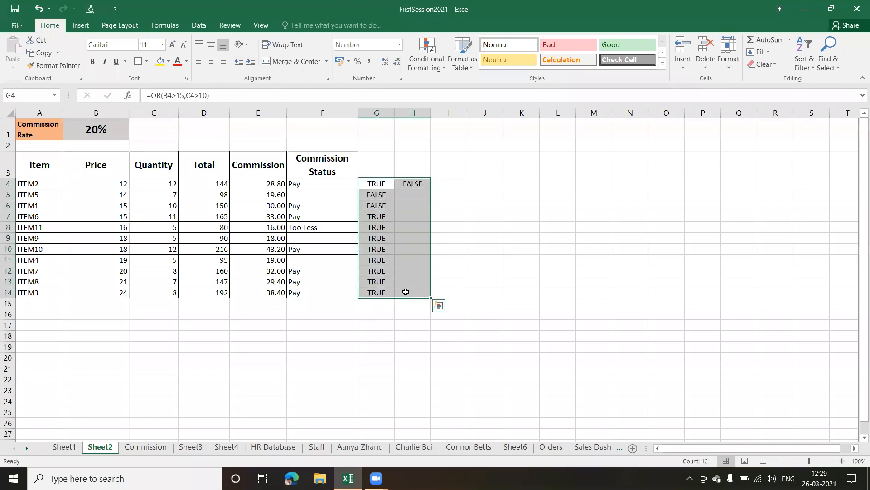
pyautogui.press('Delete')
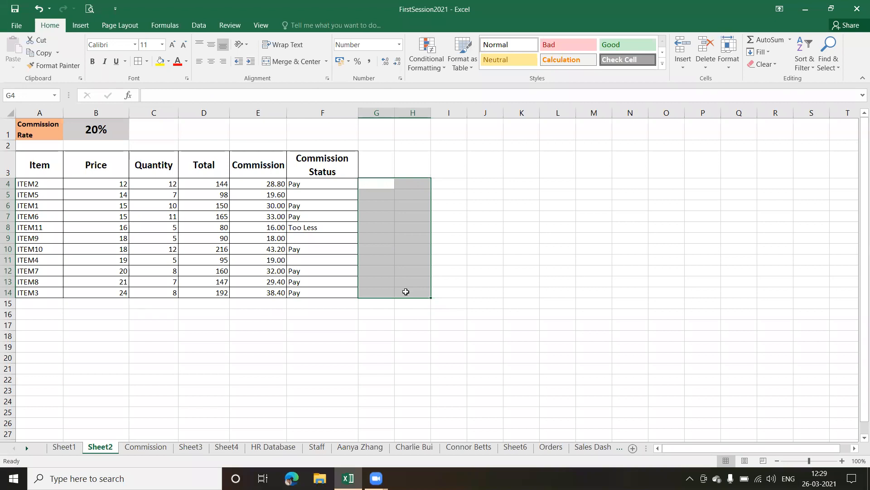
pyautogui.click(408, 207)
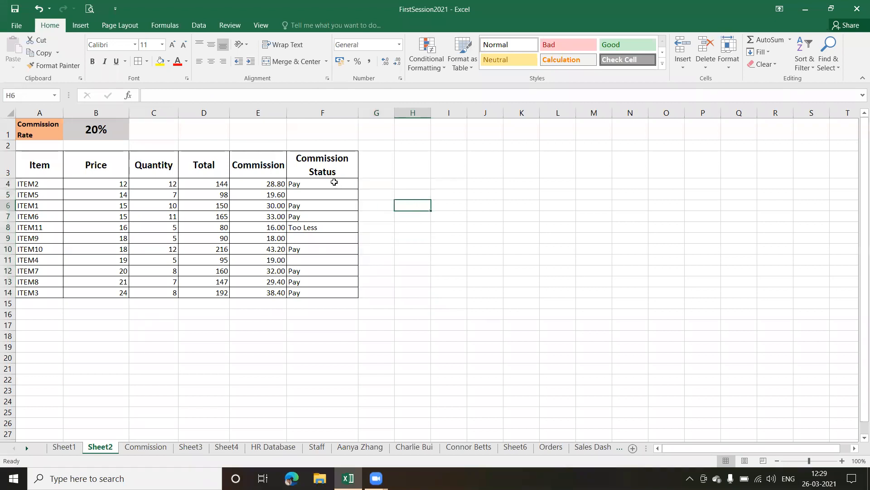
# Step: Remove all arguments of the nested IF formula in F4, leaving only =IF() open for editing
pyautogui.click(334, 183)
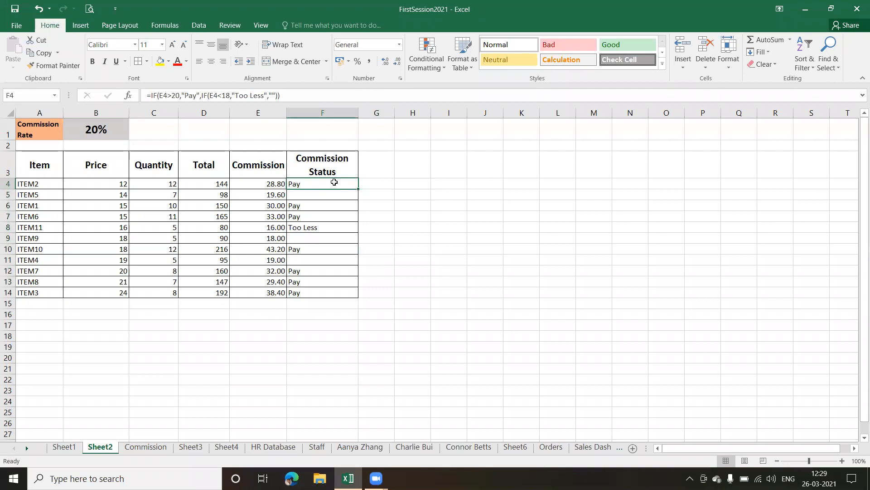
pyautogui.doubleClick(335, 182)
pyautogui.click(420, 183)
pyautogui.press('BackSpace')
pyautogui.press('BackSpace')
pyautogui.press('BackSpace')
pyautogui.press('BackSpace')
pyautogui.press('BackSpace')
pyautogui.press('BackSpace')
pyautogui.press('BackSpace')
pyautogui.press('BackSpace')
pyautogui.press('BackSpace')
pyautogui.press('BackSpace')
pyautogui.press('BackSpace')
pyautogui.press('BackSpace')
pyautogui.press('BackSpace')
pyautogui.press('BackSpace')
pyautogui.press('BackSpace')
pyautogui.press('BackSpace')
pyautogui.press('BackSpace')
pyautogui.press('BackSpace')
pyautogui.press('BackSpace')
pyautogui.press('BackSpace')
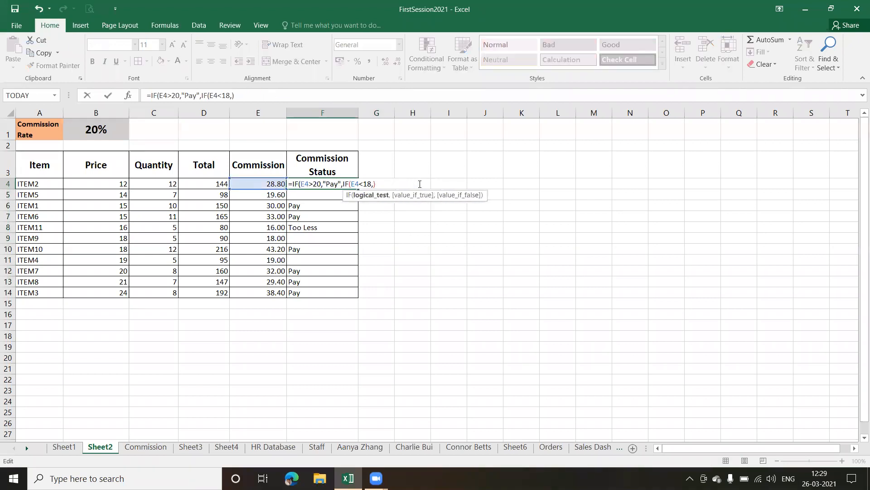
pyautogui.press('BackSpace')
pyautogui.press('BackSpace')
pyautogui.press('BackSpace')
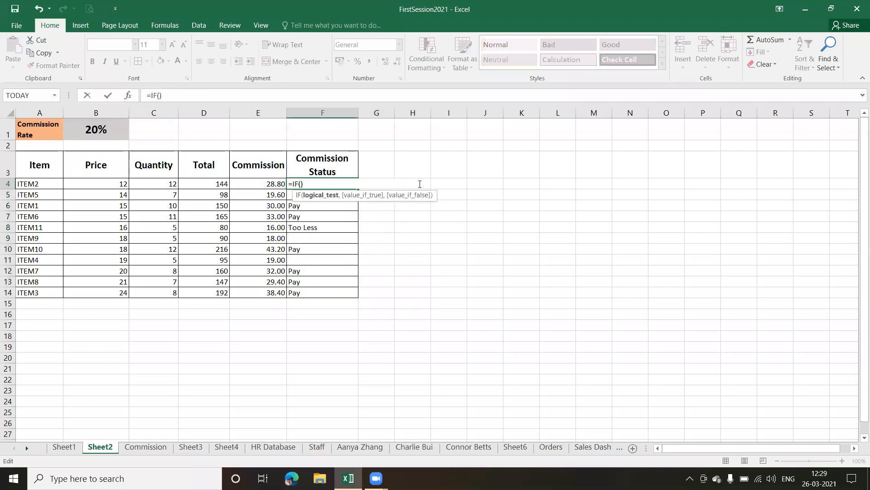
# Step: Complete the Commission Status formula in F4 as =IF(AND(E4>15,E4<25),"A","B")
pyautogui.write('an')
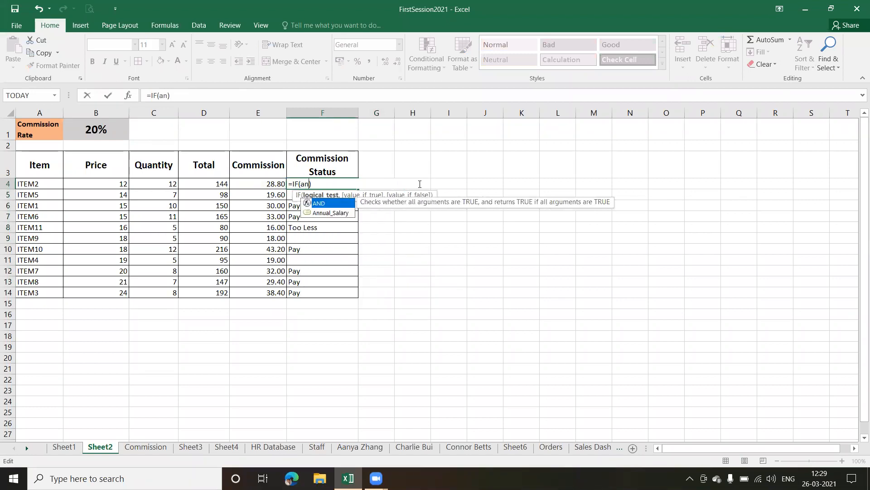
pyautogui.write('d')
pyautogui.press('Tab')
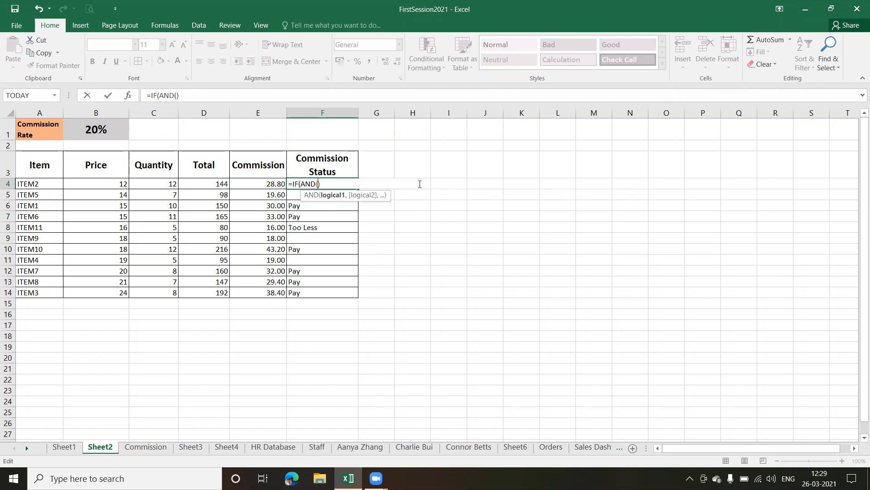
pyautogui.click(257, 184)
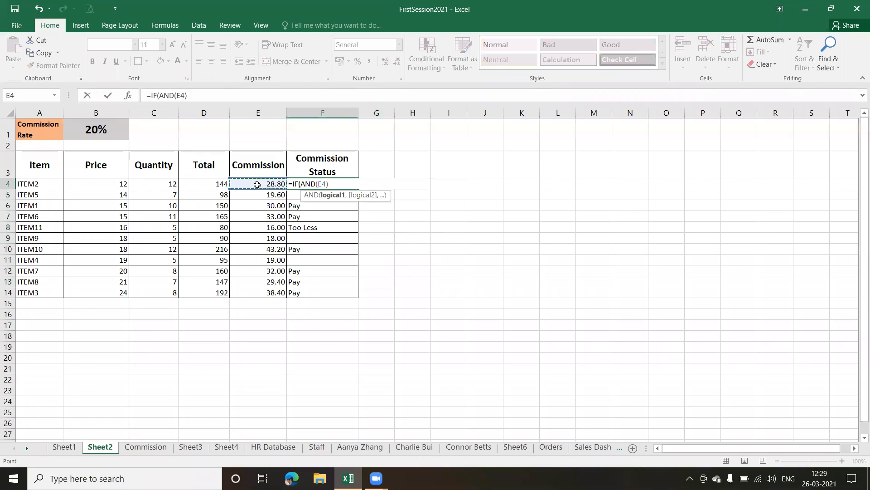
pyautogui.write('>15,')
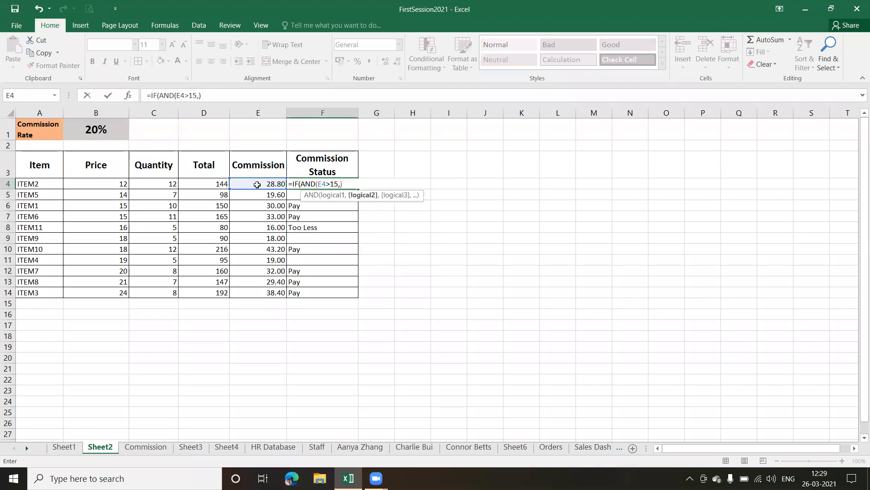
pyautogui.click(257, 184)
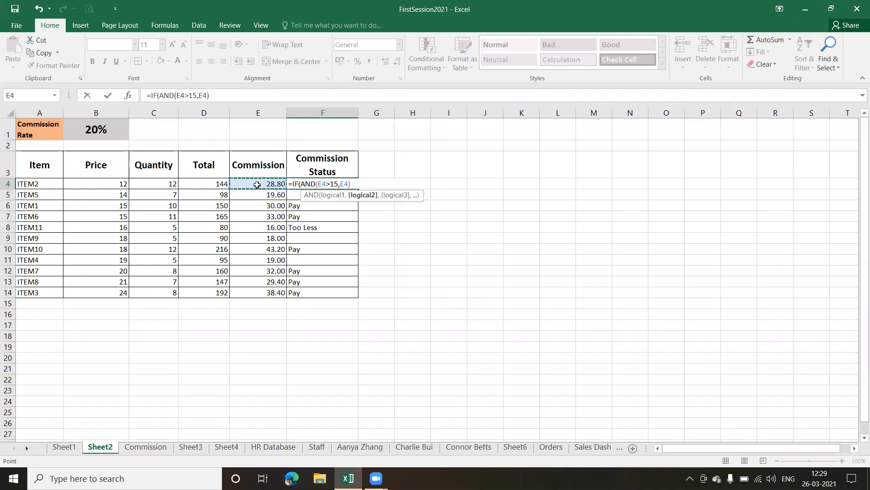
pyautogui.write('<25')
pyautogui.click(369, 185)
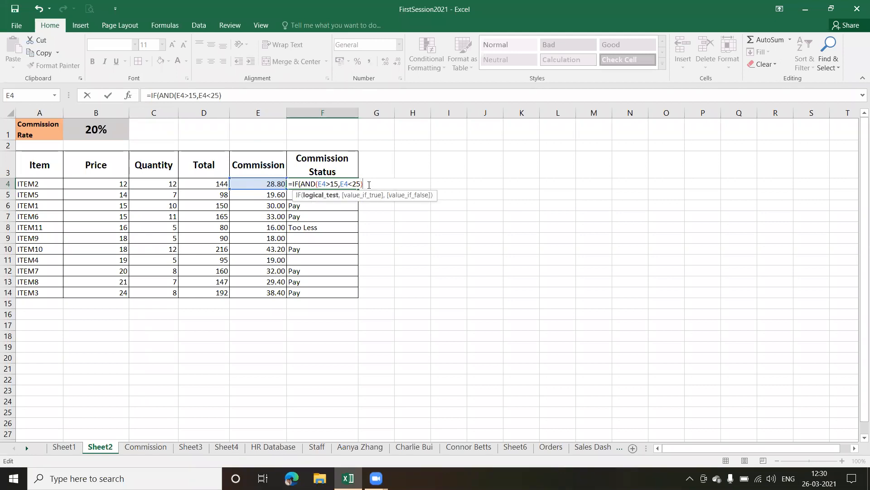
pyautogui.write(',')
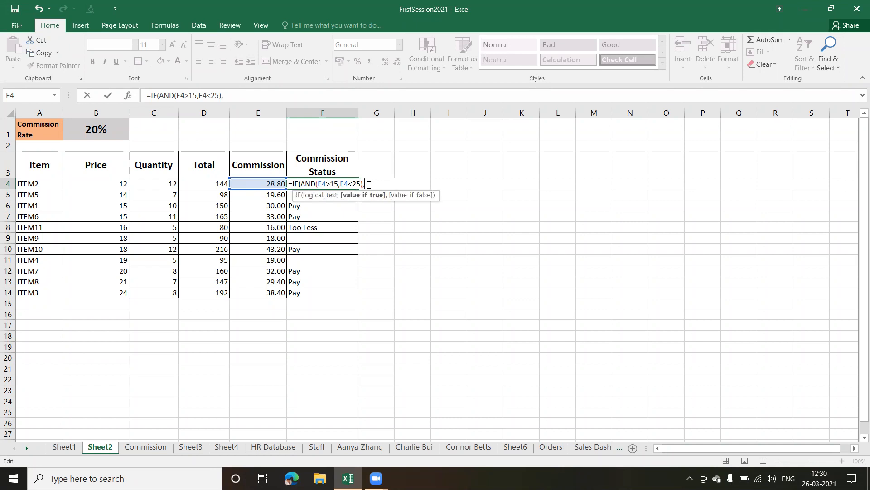
pyautogui.write('"A')
pyautogui.write('","B"')
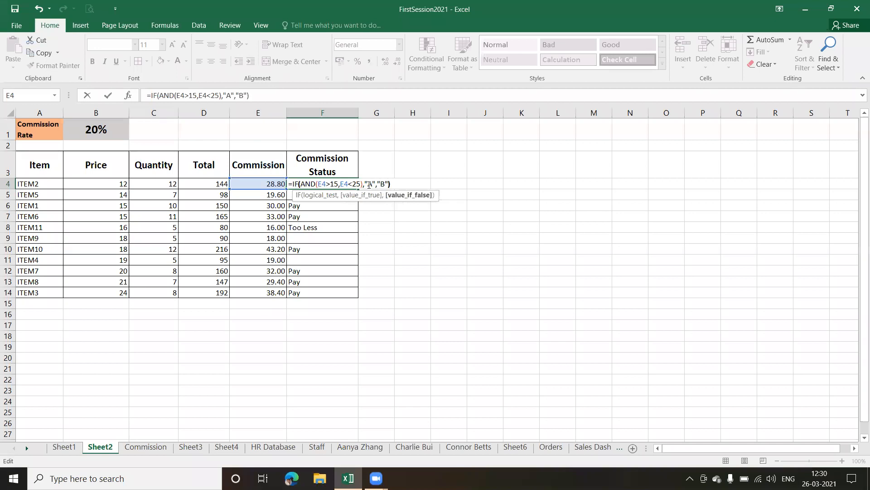
pyautogui.write(')')
pyautogui.press('Return')
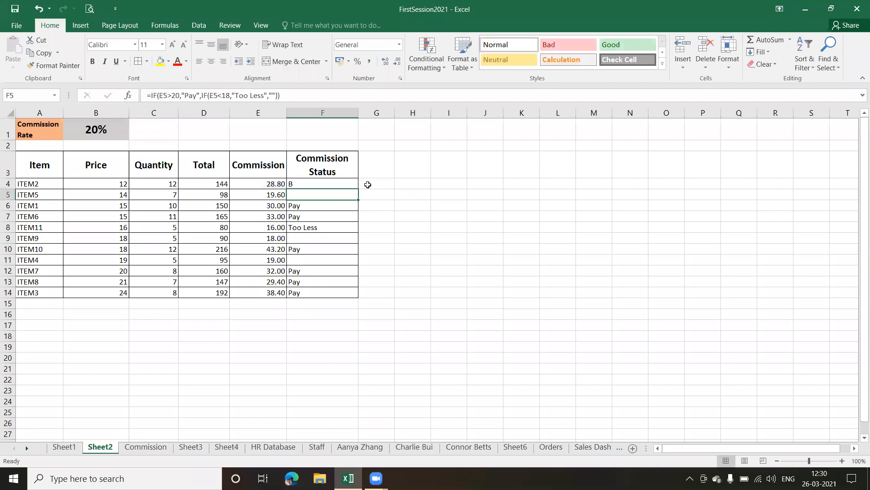
# Step: Fill the IF and AND formula from F4 down through F14 and inspect the copied formulas in F8 and F9
pyautogui.click(334, 183)
pyautogui.moveTo(359, 189); pyautogui.dragTo(354, 295)
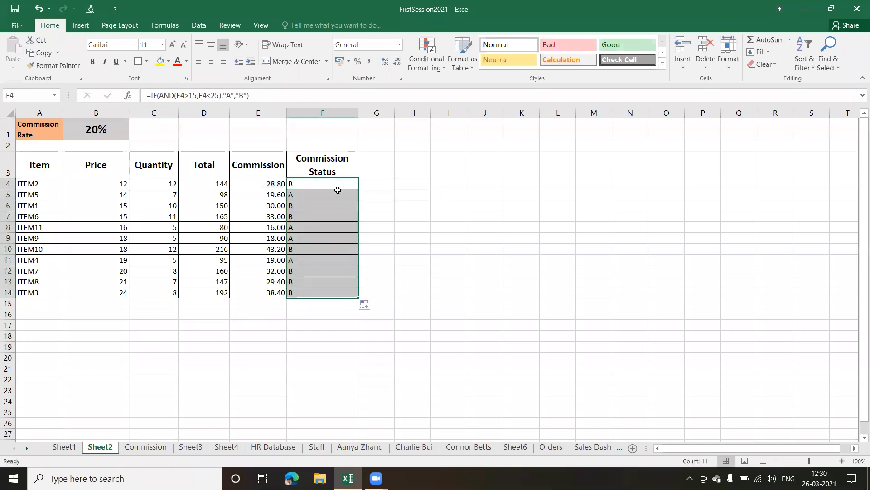
pyautogui.click(331, 182)
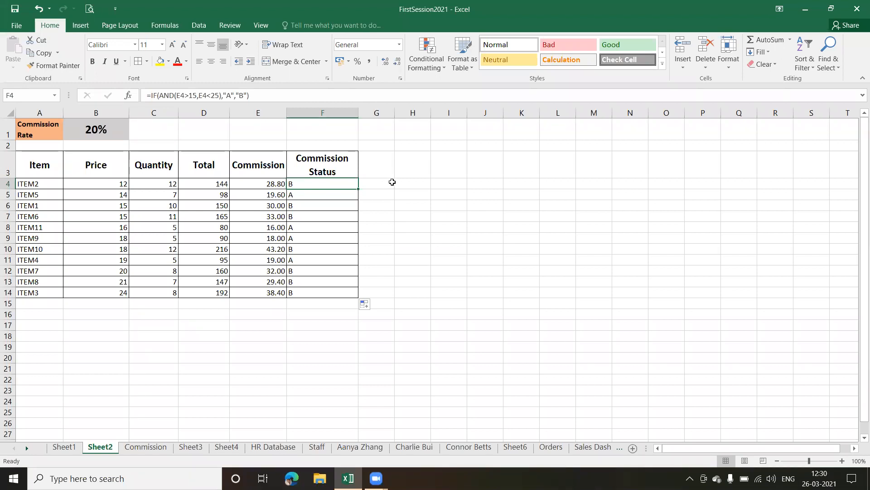
pyautogui.click(392, 183)
pyautogui.click(326, 185)
pyautogui.click(326, 220)
pyautogui.click(320, 227)
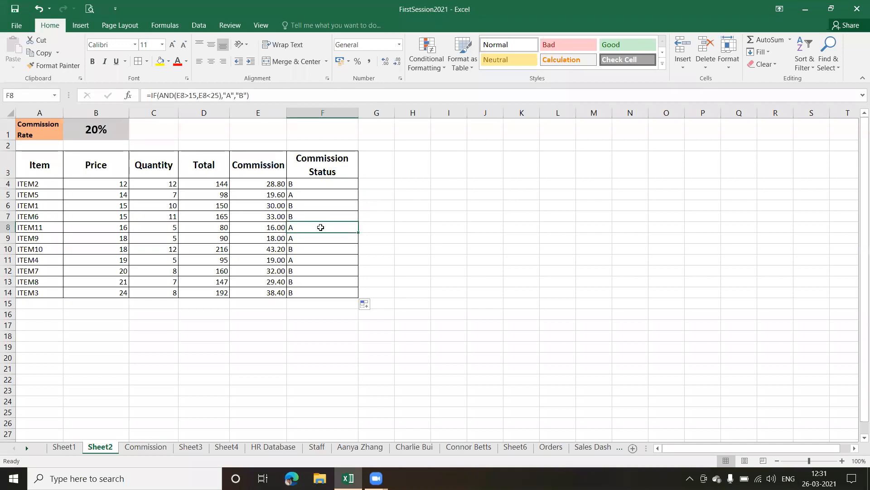
pyautogui.click(319, 238)
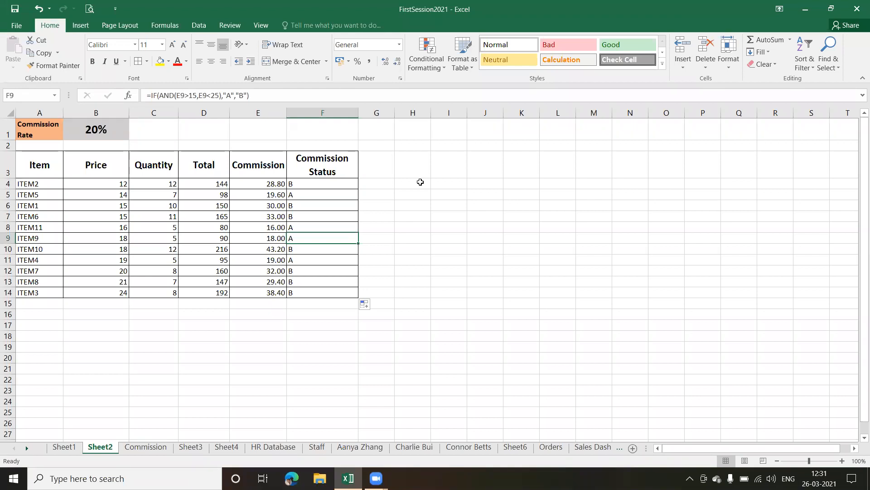
pyautogui.click(396, 177)
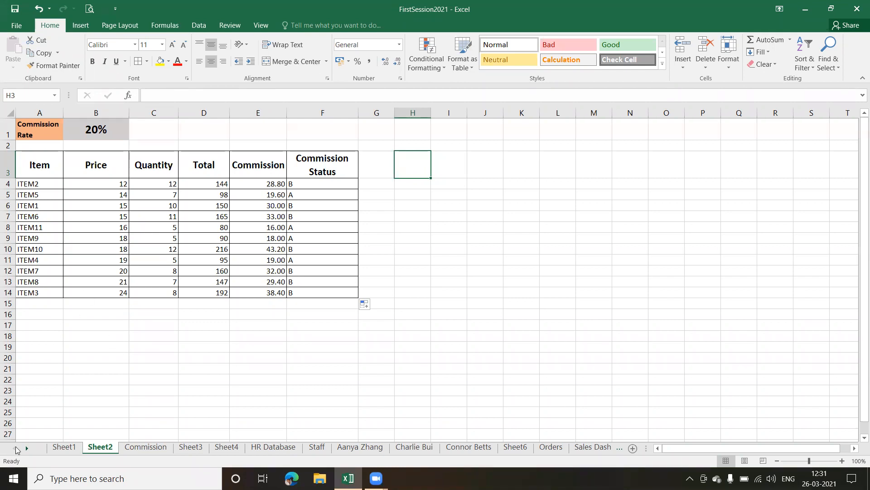
# Step: Open the Inventory sheet and select the supplier cell C9 in the inventory table
pyautogui.click(26, 449)
pyautogui.click(26, 448)
pyautogui.click(566, 449)
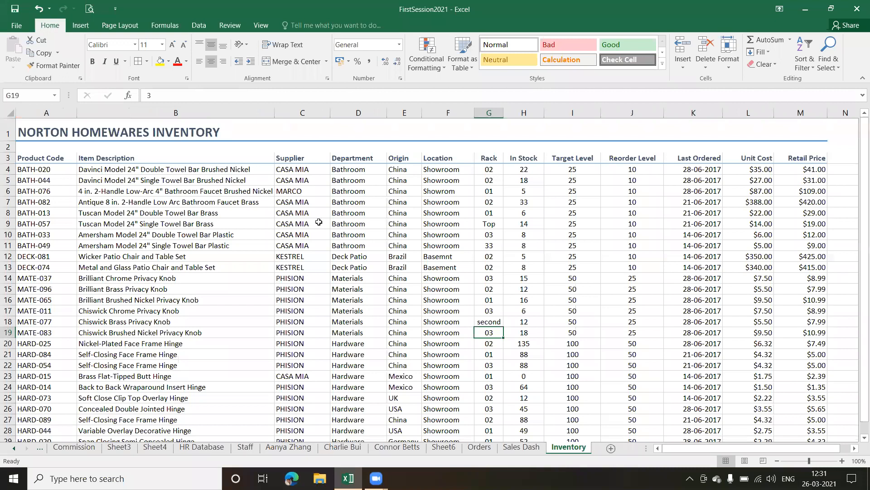
pyautogui.click(320, 222)
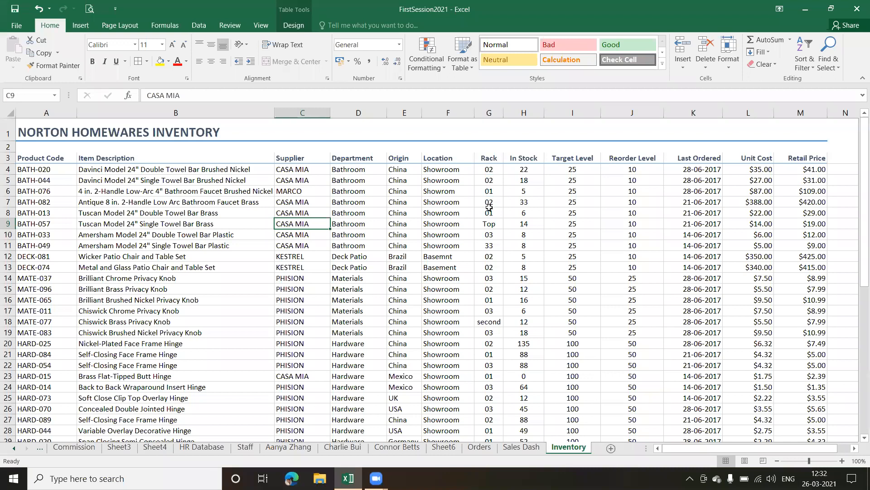
# Step: Examine the Rack column entries one by one from G4 down to G18
pyautogui.click(495, 171)
pyautogui.press('Down')
pyautogui.press('Down')
pyautogui.press('Down')
pyautogui.press('Down')
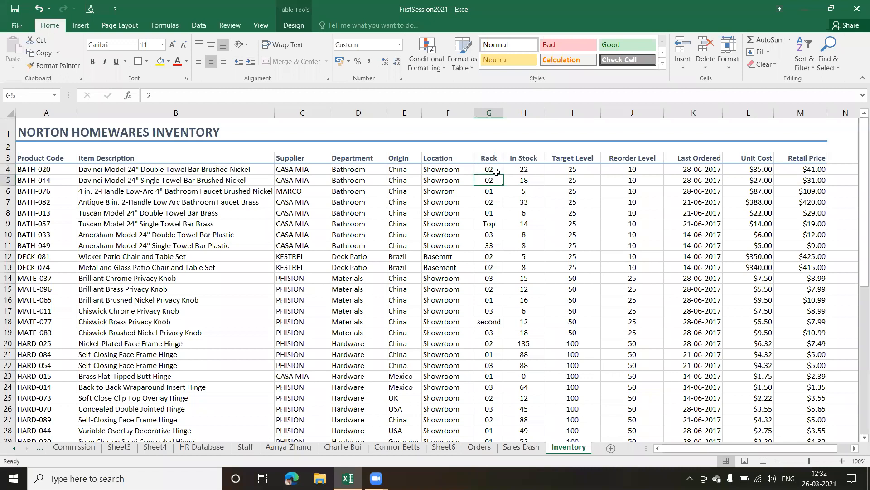
pyautogui.press('Down')
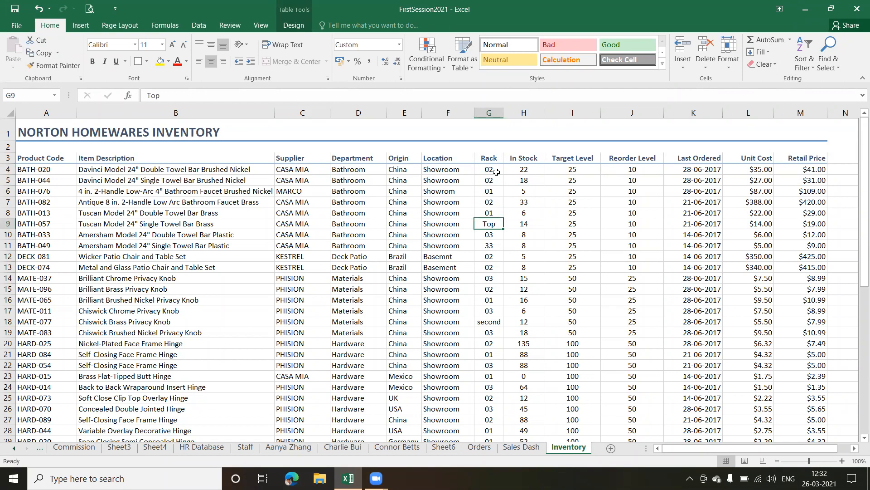
pyautogui.press('Down')
pyautogui.press('Down')
pyautogui.press('Down')
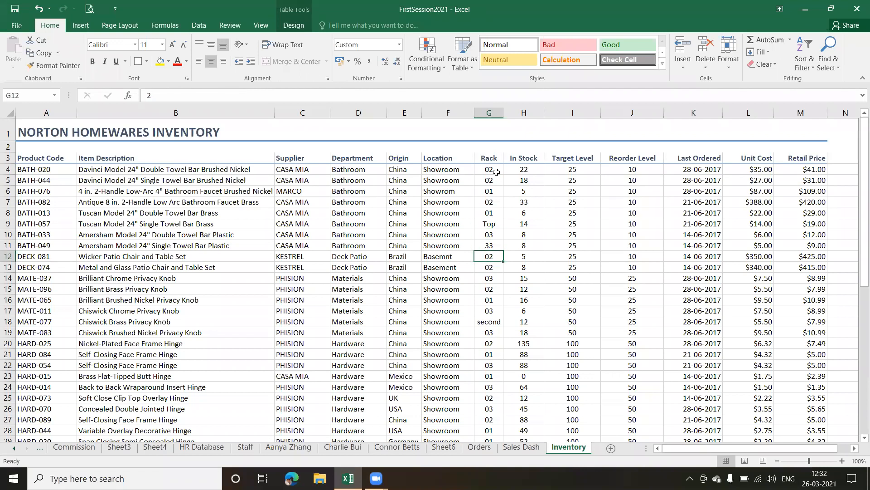
pyautogui.press('Up')
pyautogui.press('Down')
pyautogui.press('Down')
pyautogui.press('Down')
pyautogui.press('Down')
pyautogui.press('Down')
pyautogui.press('Down')
pyautogui.press('Down')
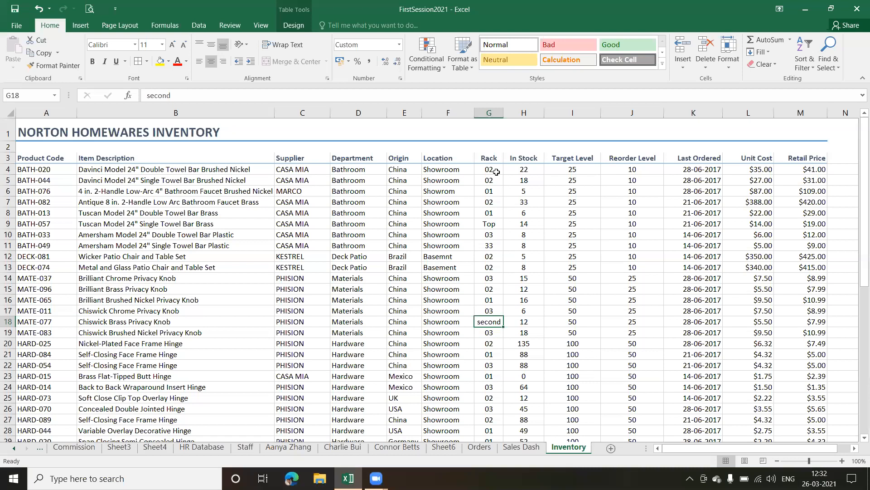
# Step: Examine the Rack column entries one by one from G18 back up to G4
pyautogui.press('Down')
pyautogui.press('Up')
pyautogui.press('Up')
pyautogui.press('Up')
pyautogui.press('Up')
pyautogui.press('Up')
pyautogui.press('Up')
pyautogui.press('Up')
pyautogui.press('Up')
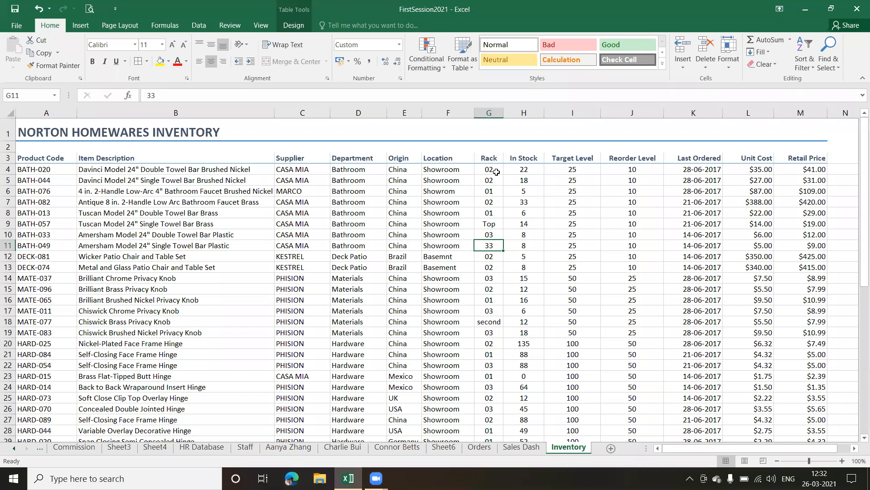
pyautogui.press('Up')
pyautogui.press('Up')
pyautogui.press('Up')
pyautogui.press('Up')
pyautogui.press('Up')
pyautogui.press('Up')
pyautogui.press('Up')
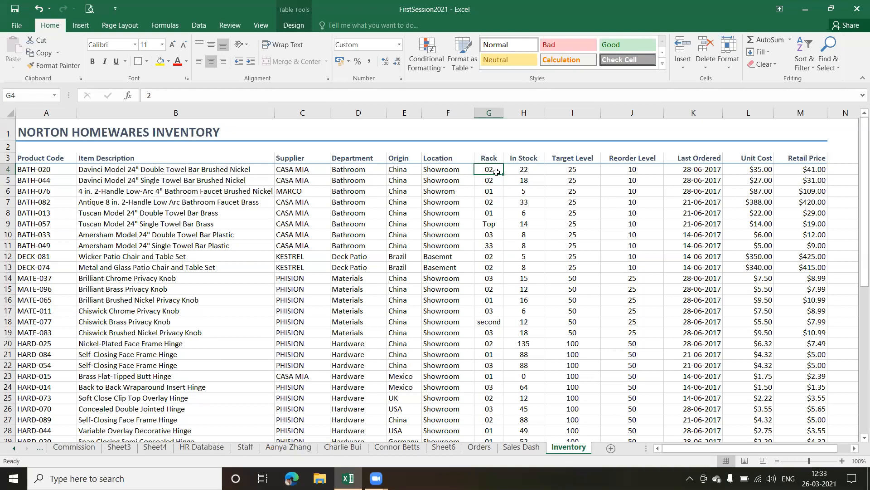
pyautogui.click(495, 202)
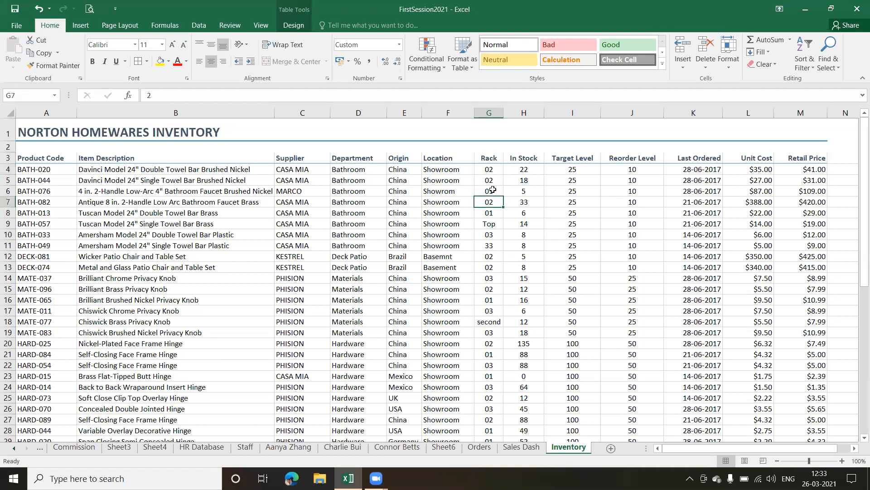
# Step: Select all Rack entries from G4 down to G54 in the inventory table
pyautogui.click(492, 169)
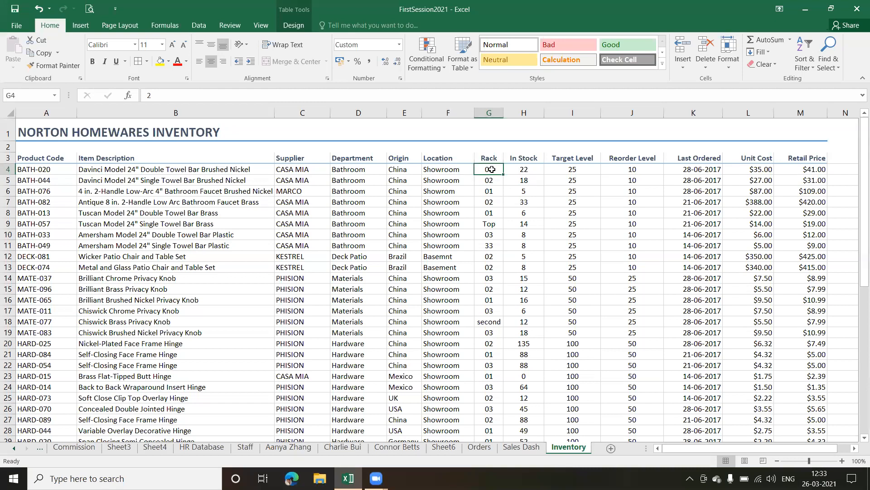
pyautogui.hotkey('ctrl', 'shift', 'Down')
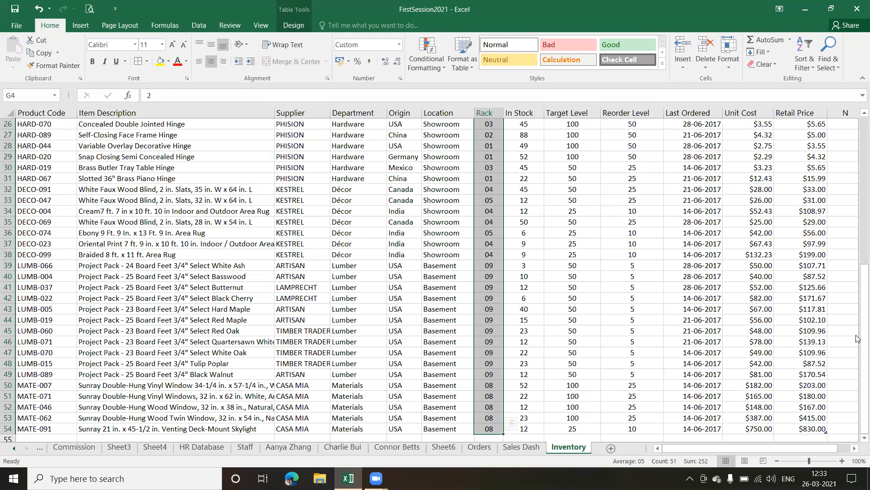
pyautogui.moveTo(856, 350); pyautogui.dragTo(857, 184)
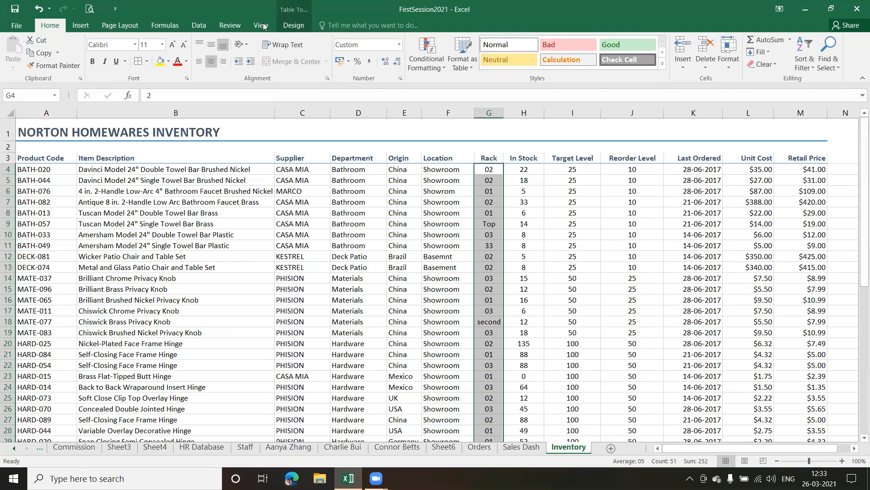
pyautogui.click(199, 26)
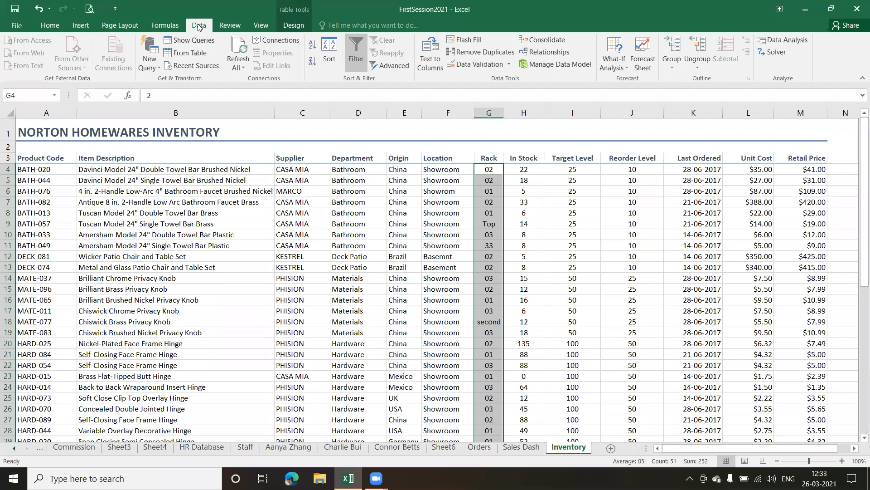
pyautogui.click(50, 27)
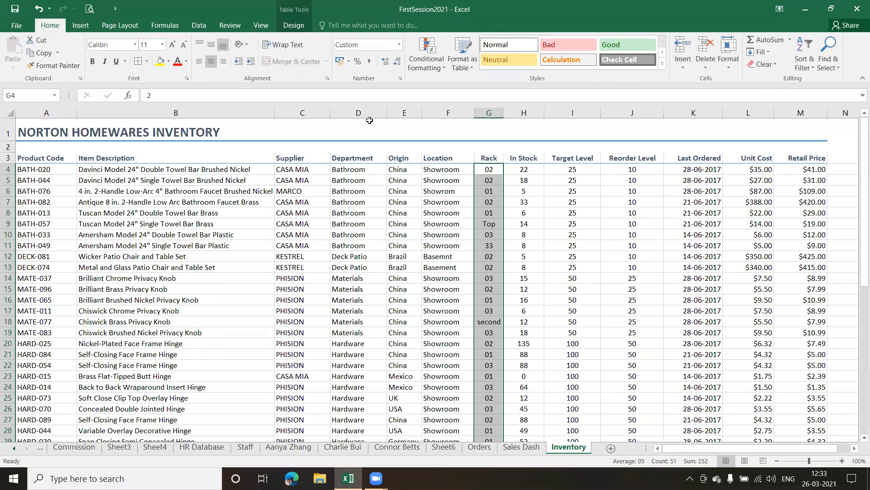
pyautogui.click(163, 27)
pyautogui.click(198, 26)
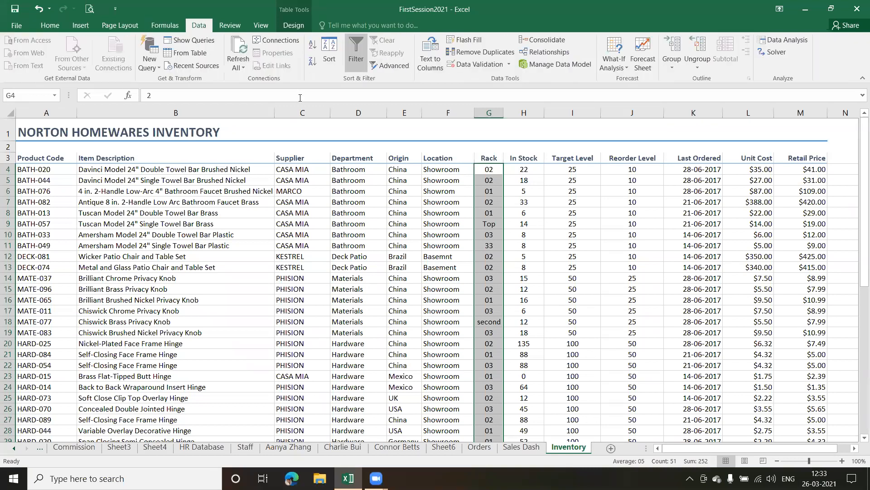
pyautogui.click(58, 26)
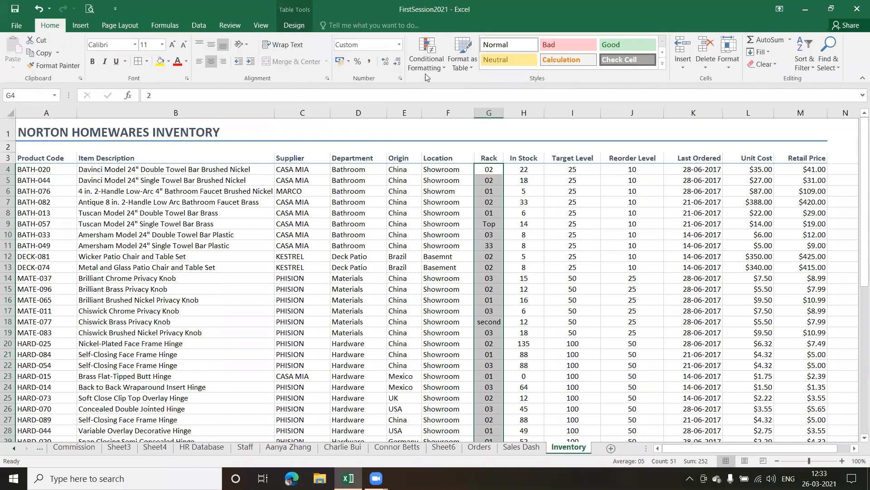
# Step: Set a data validation rule on the selected Rack cells that allows whole numbers between 1 and 9
pyautogui.click(202, 25)
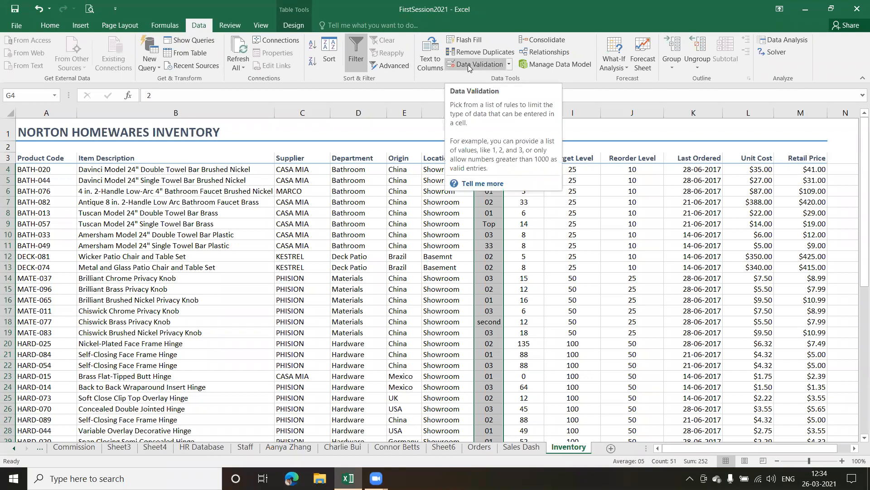
pyautogui.click(510, 66)
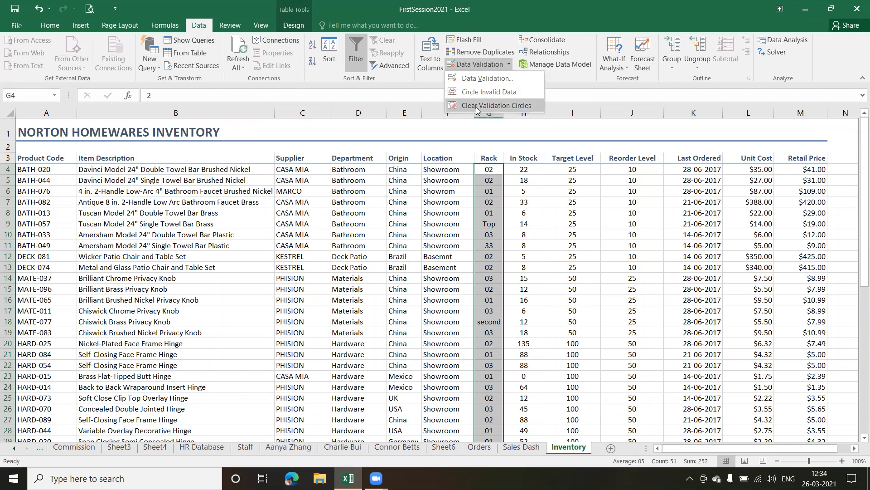
pyautogui.click(476, 81)
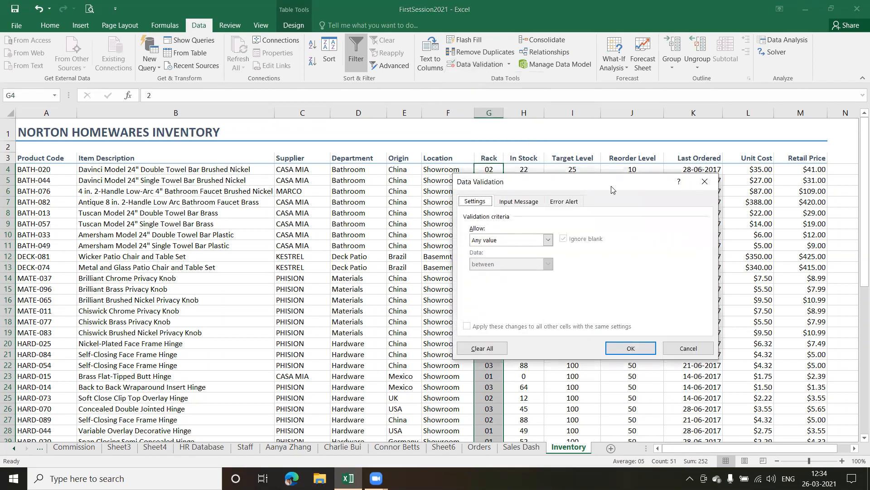
pyautogui.moveTo(599, 182); pyautogui.dragTo(316, 100)
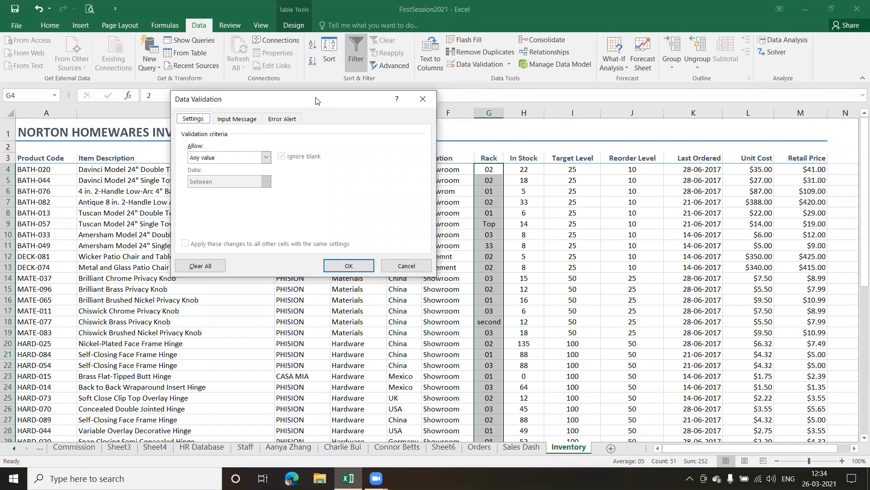
pyautogui.click(266, 157)
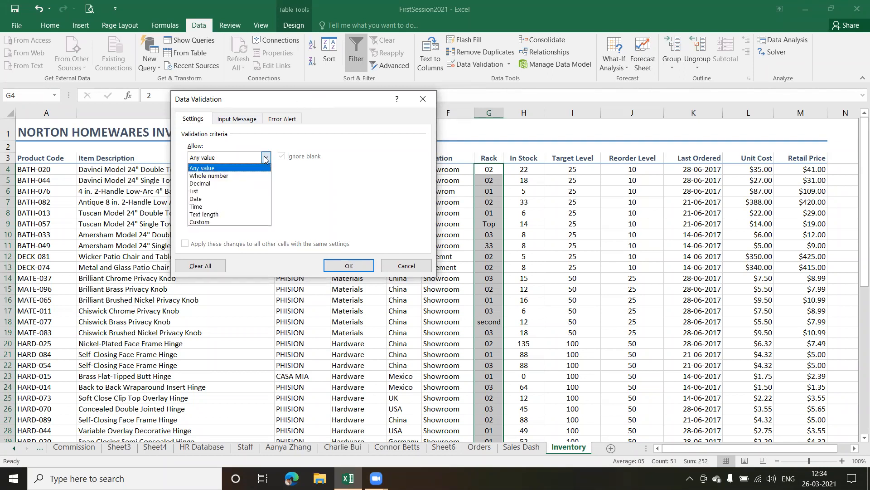
pyautogui.click(213, 176)
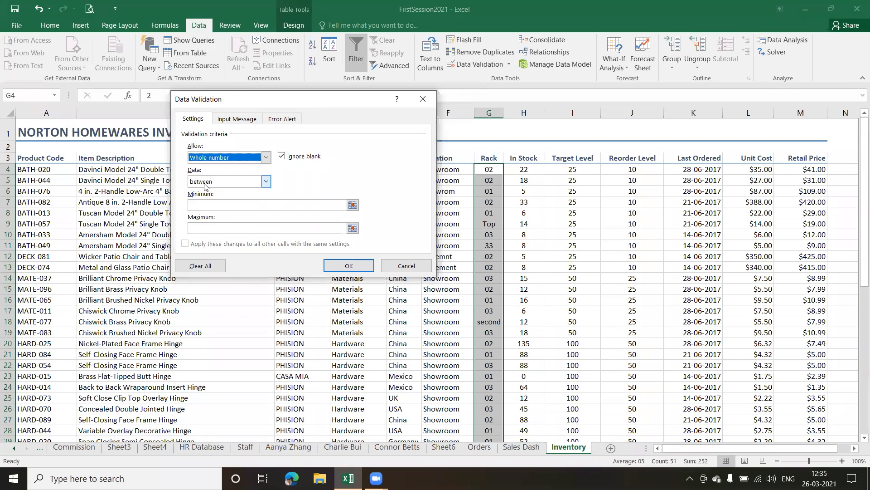
pyautogui.click(215, 183)
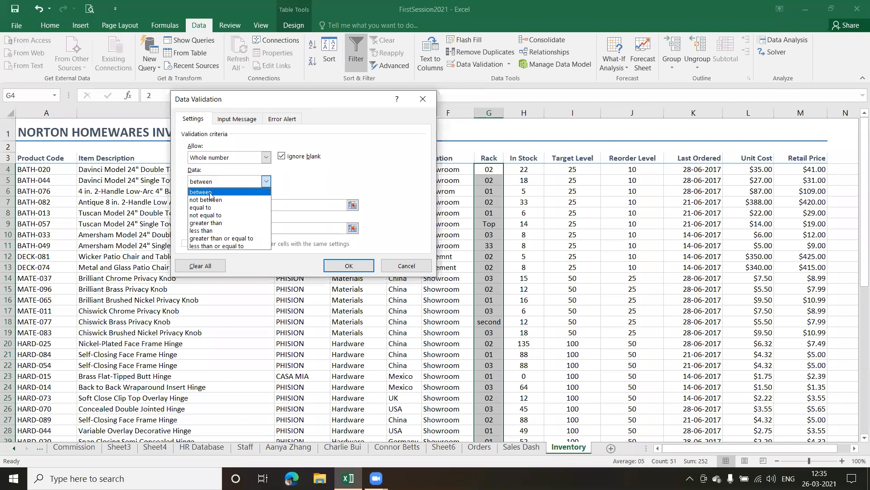
pyautogui.click(210, 194)
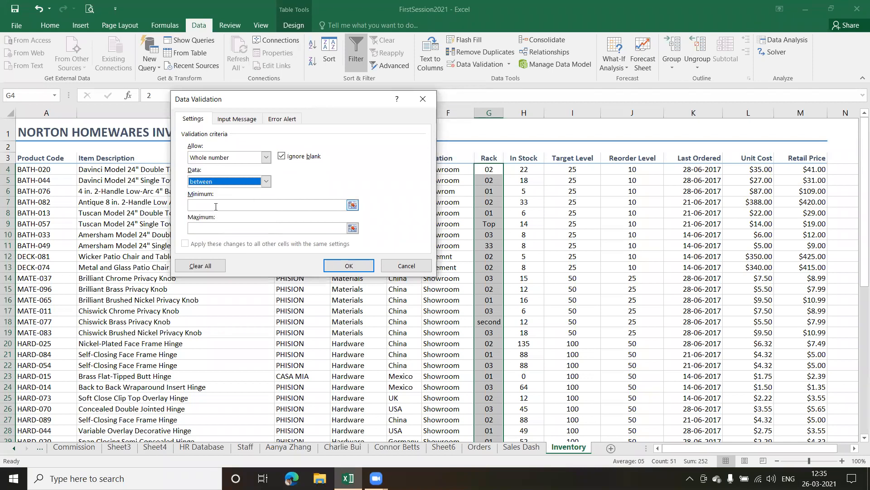
pyautogui.click(216, 207)
pyautogui.write('1')
pyautogui.click(211, 229)
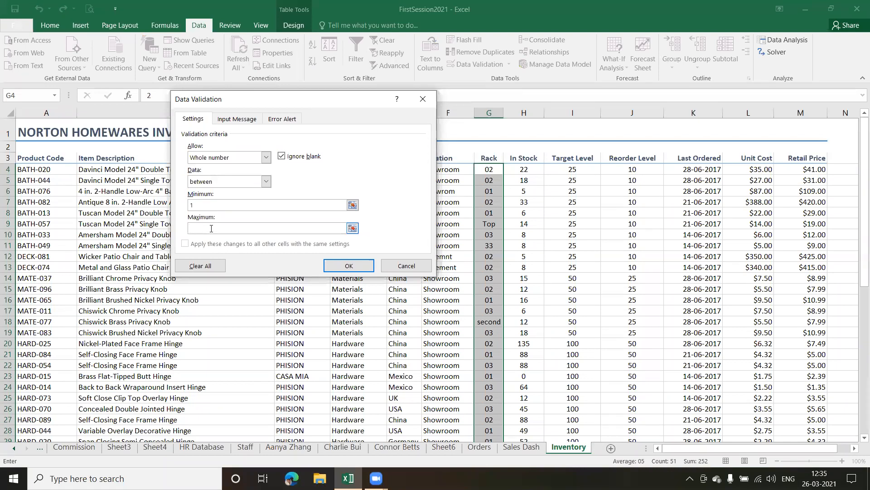
pyautogui.write('9')
# Step: Add a validation input message titled "Input" with the text "Enter value between 1 to 9"
pyautogui.click(238, 119)
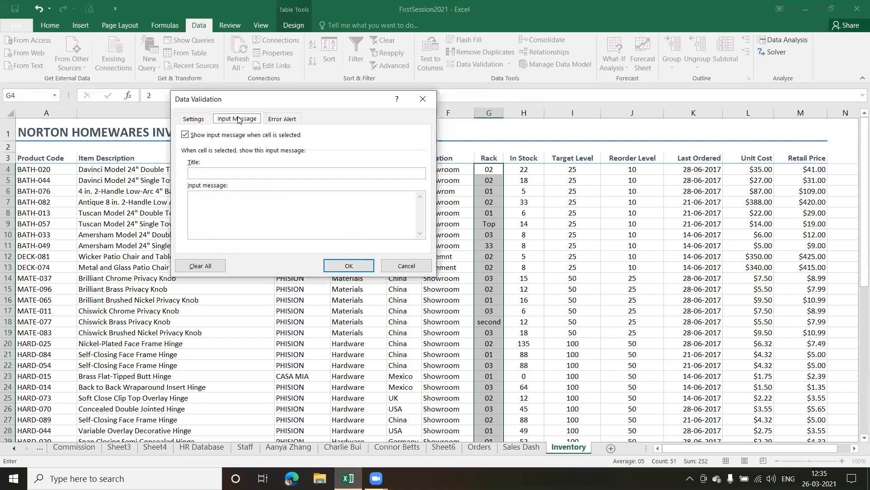
pyautogui.click(253, 174)
pyautogui.write('Input')
pyautogui.click(232, 201)
pyautogui.write('Enter value between 1 to 9')
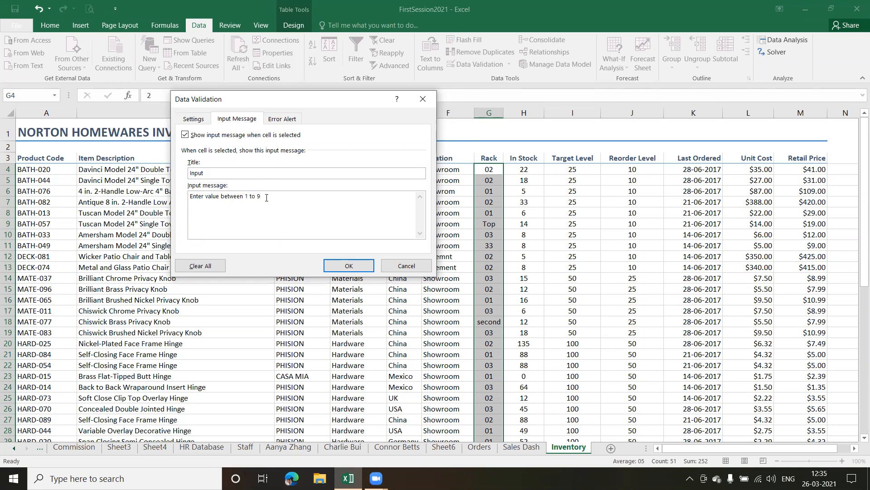
# Step: Add an error alert titled "Error" with the message "Invalid data. Plz enter value between 1 to 9"
pyautogui.moveTo(260, 196); pyautogui.dragTo(188, 200)
pyautogui.click(287, 119)
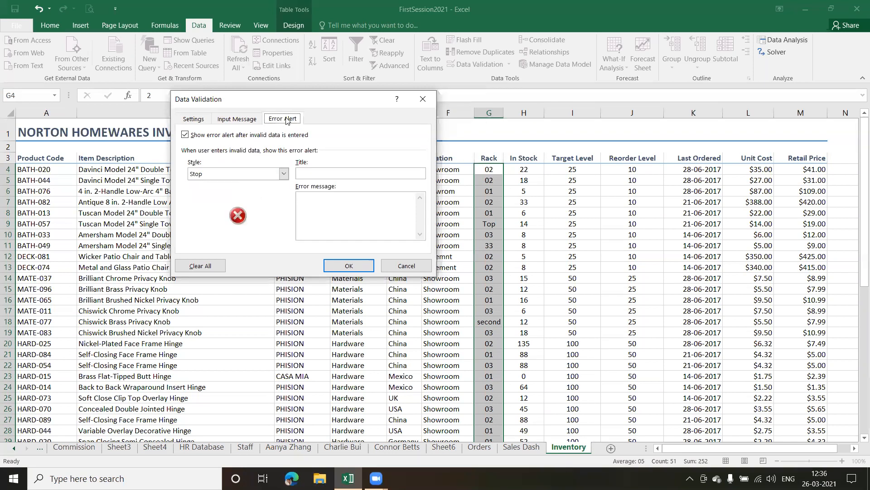
pyautogui.click(355, 173)
pyautogui.write('Error')
pyautogui.click(339, 201)
pyautogui.write('Enter value between 1 to 9')
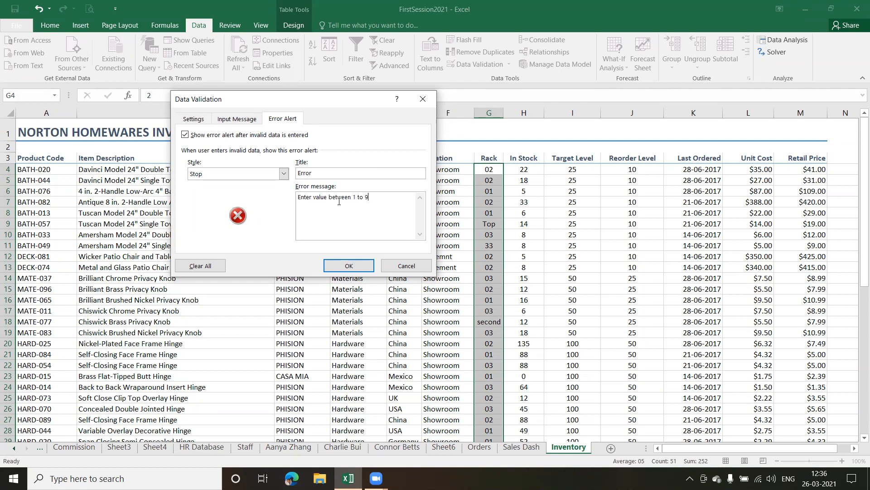
pyautogui.click(298, 198)
pyautogui.write('Invalid data. Plz')
pyautogui.press('Delete')
pyautogui.write('e')
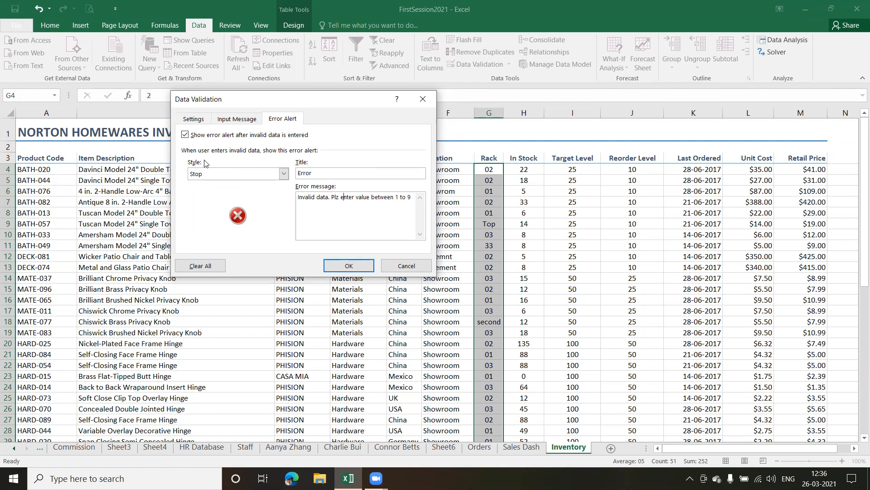
# Step: Choose Stop as the error alert style and apply the validation rule to the Rack cells
pyautogui.click(284, 175)
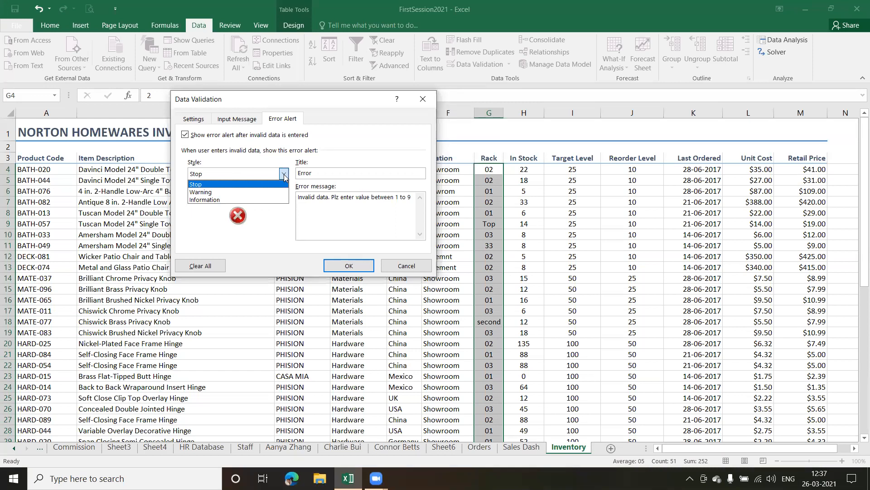
pyautogui.click(199, 184)
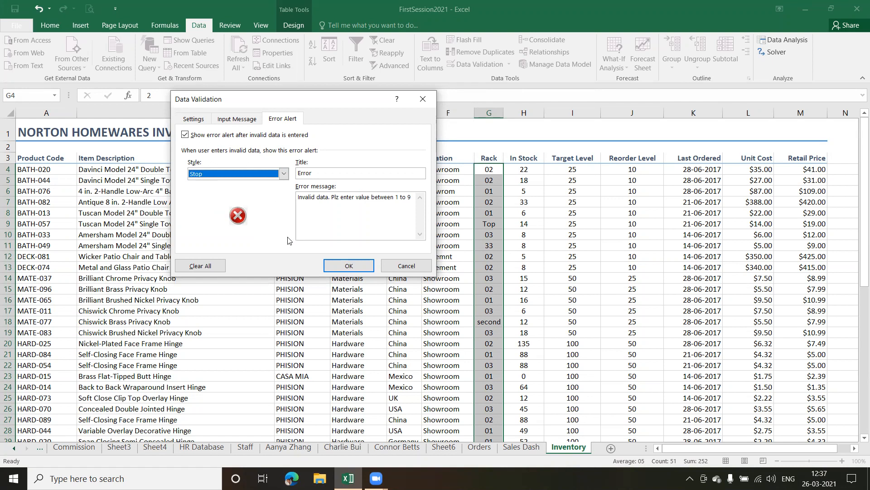
pyautogui.click(354, 271)
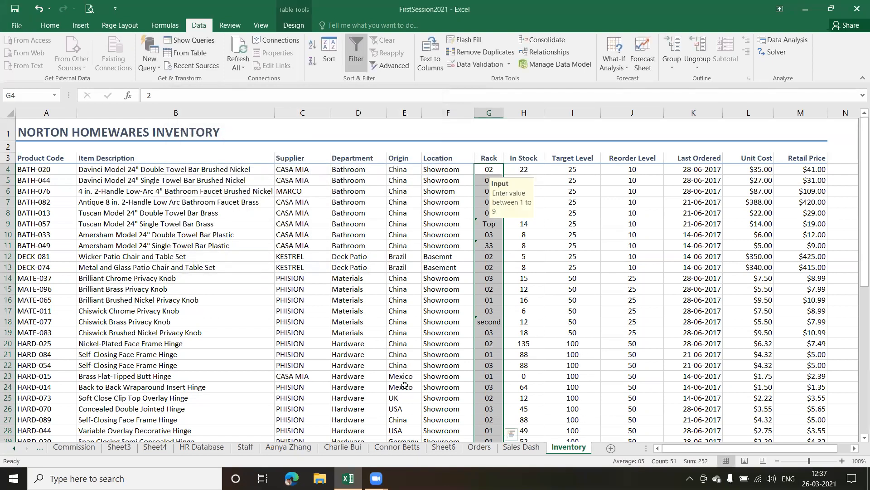
# Step: Check the input message on Rack cells G11, G4 and G9, and inspect the error options for G9
pyautogui.click(486, 271)
pyautogui.click(487, 246)
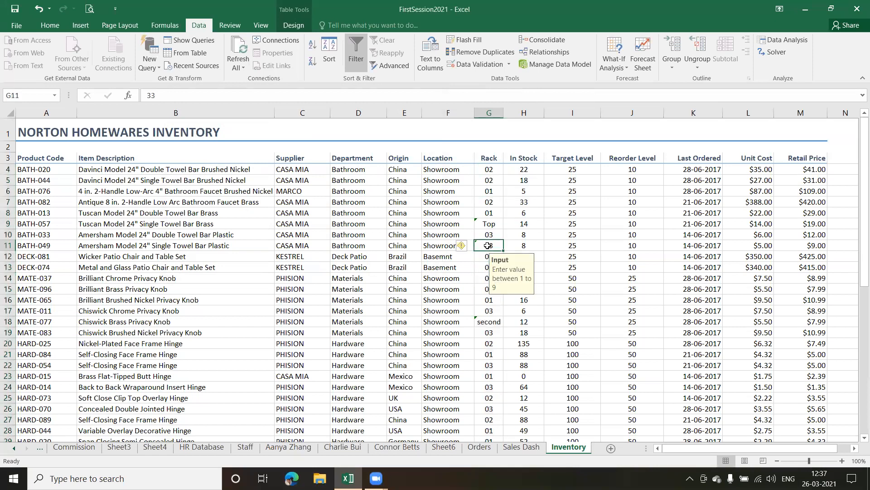
pyautogui.click(490, 169)
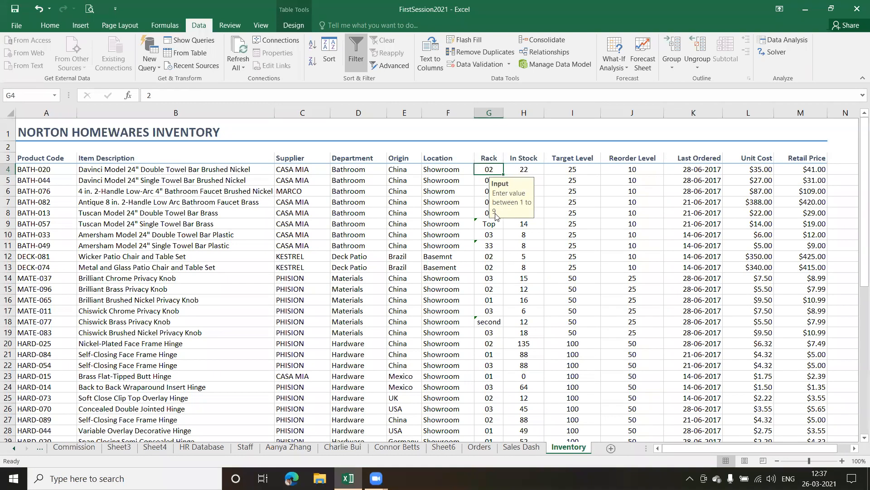
pyautogui.click(487, 246)
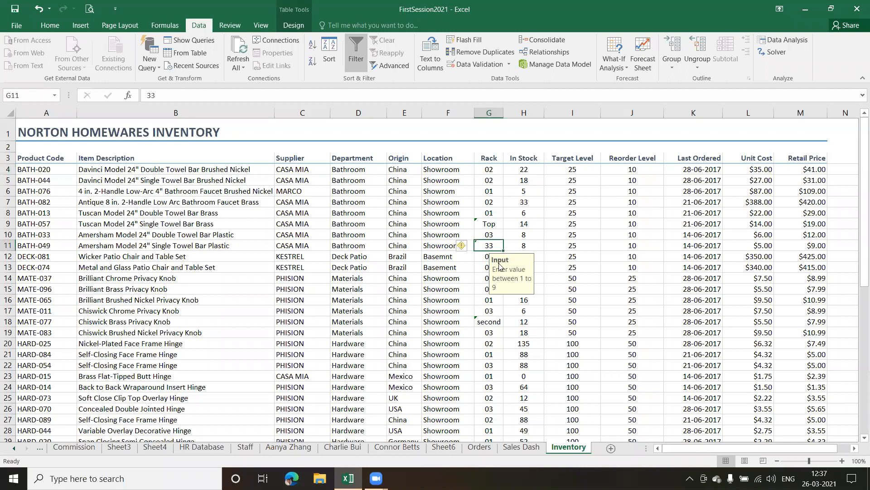
pyautogui.click(477, 222)
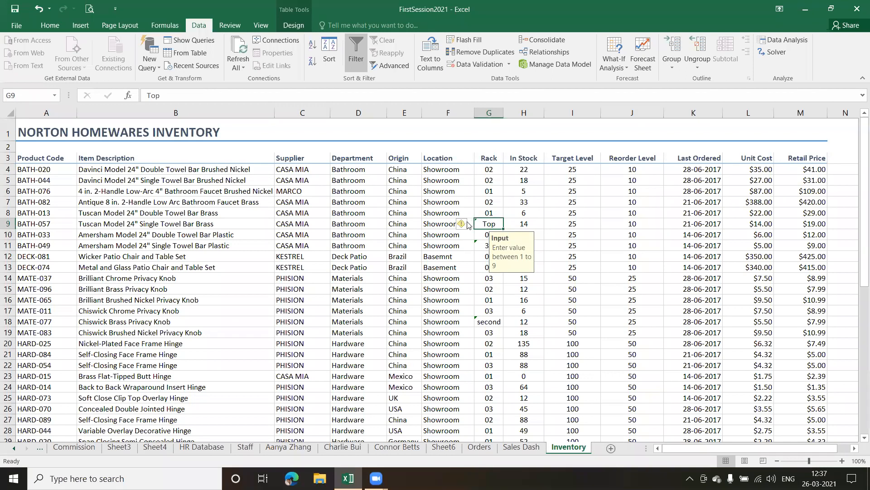
pyautogui.click(467, 224)
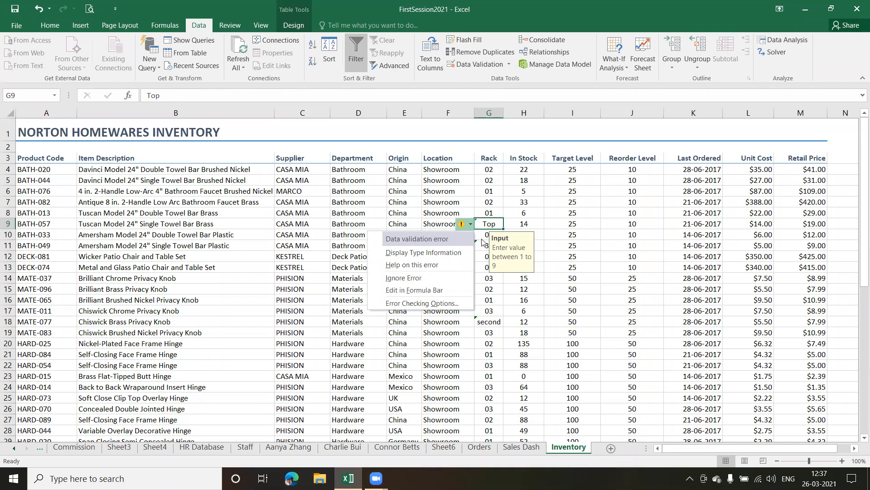
pyautogui.click(522, 203)
pyautogui.click(521, 203)
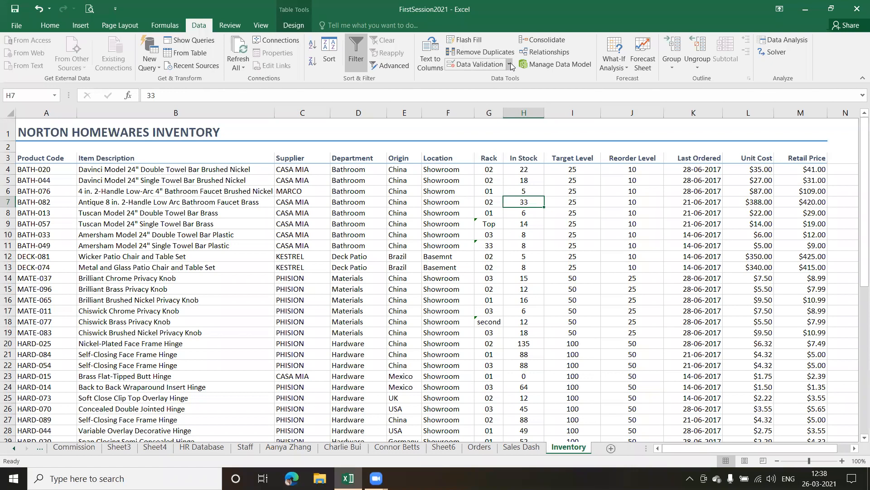
# Step: Select Rack cell G4 and circle the invalid data on the Inventory sheet
pyautogui.click(485, 200)
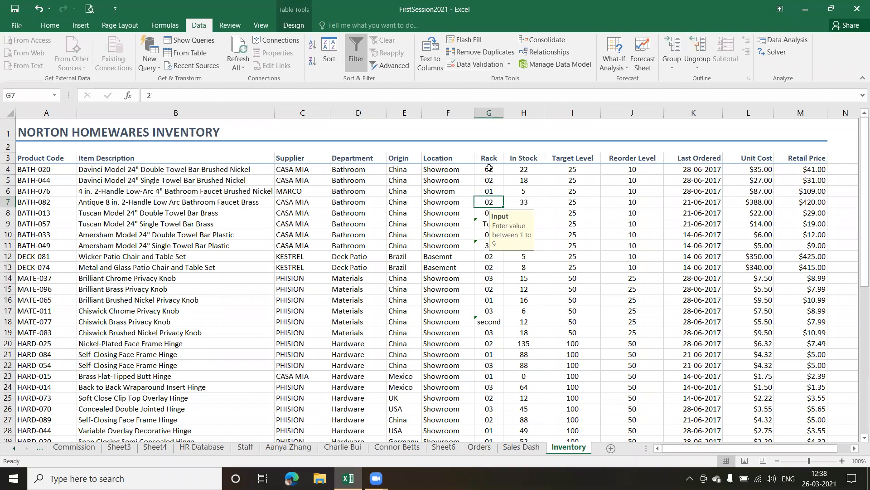
pyautogui.click(490, 168)
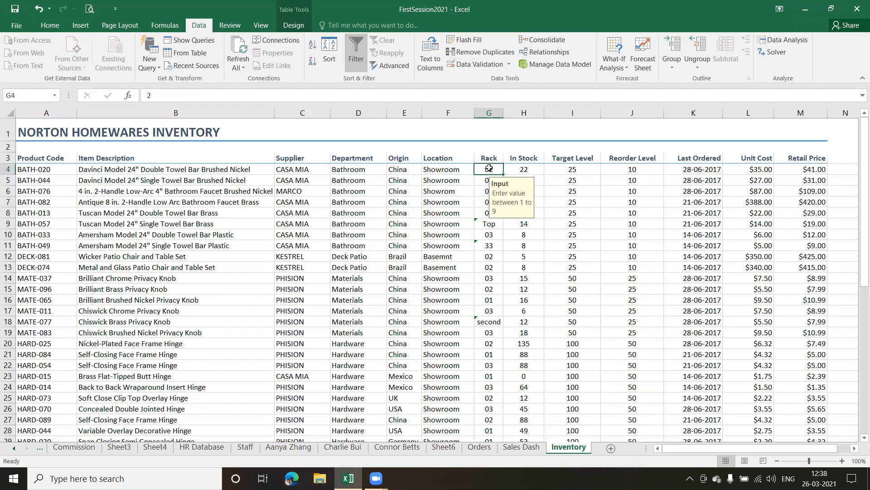
pyautogui.click(509, 64)
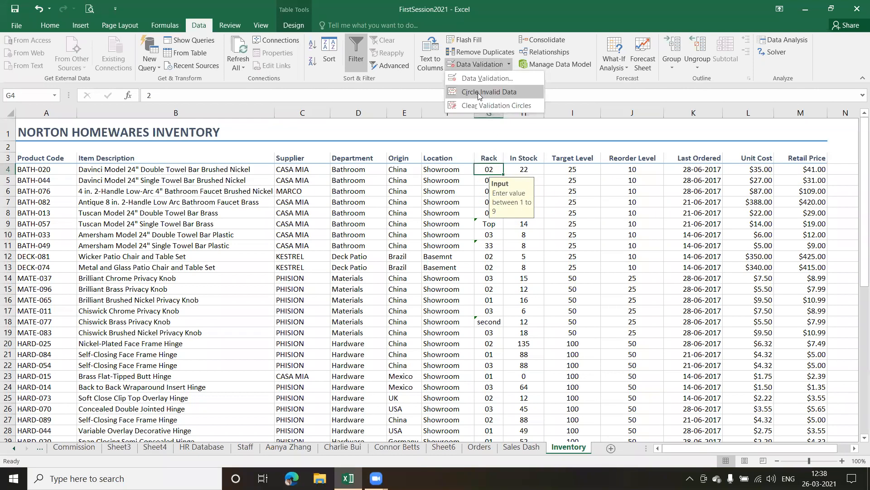
pyautogui.click(478, 93)
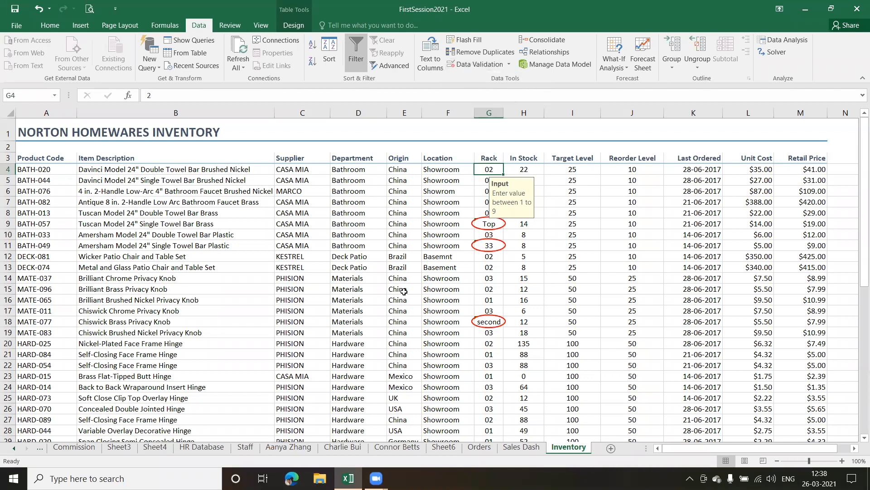